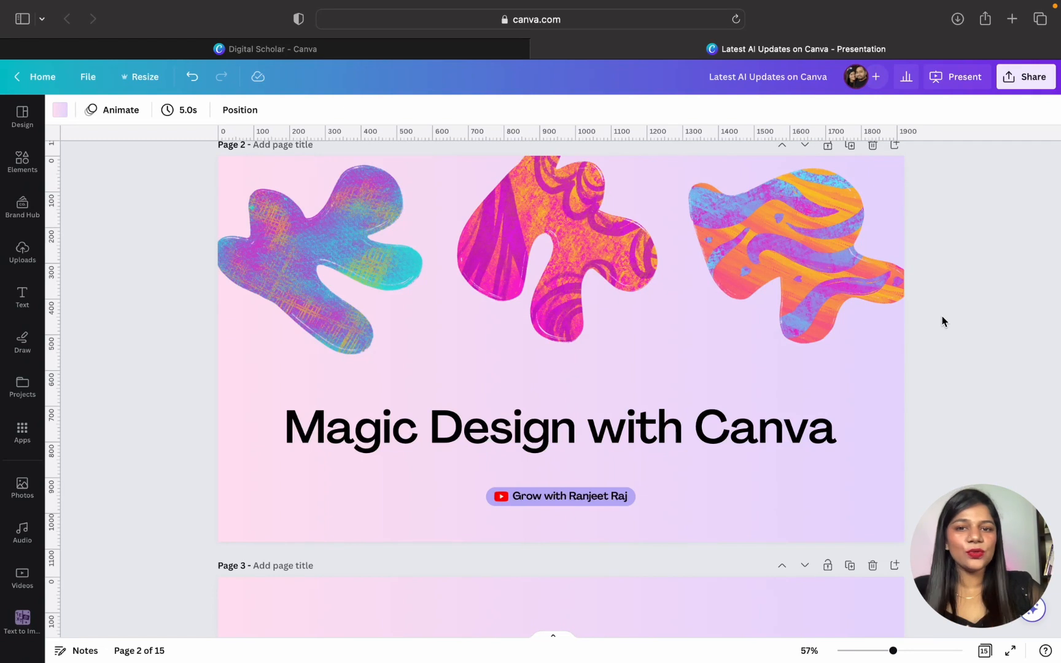
# - Open the Canva home page in a new browser tab
pyautogui.scroll(1, 943, 321)
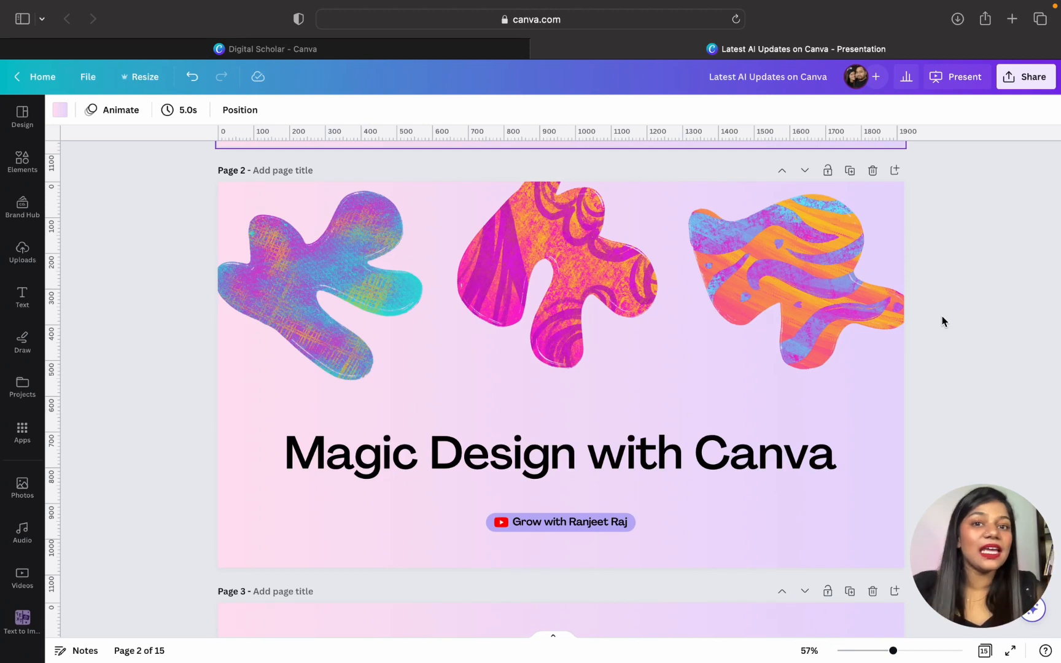
pyautogui.click(1012, 19)
pyautogui.write('can')
pyautogui.press('Return')
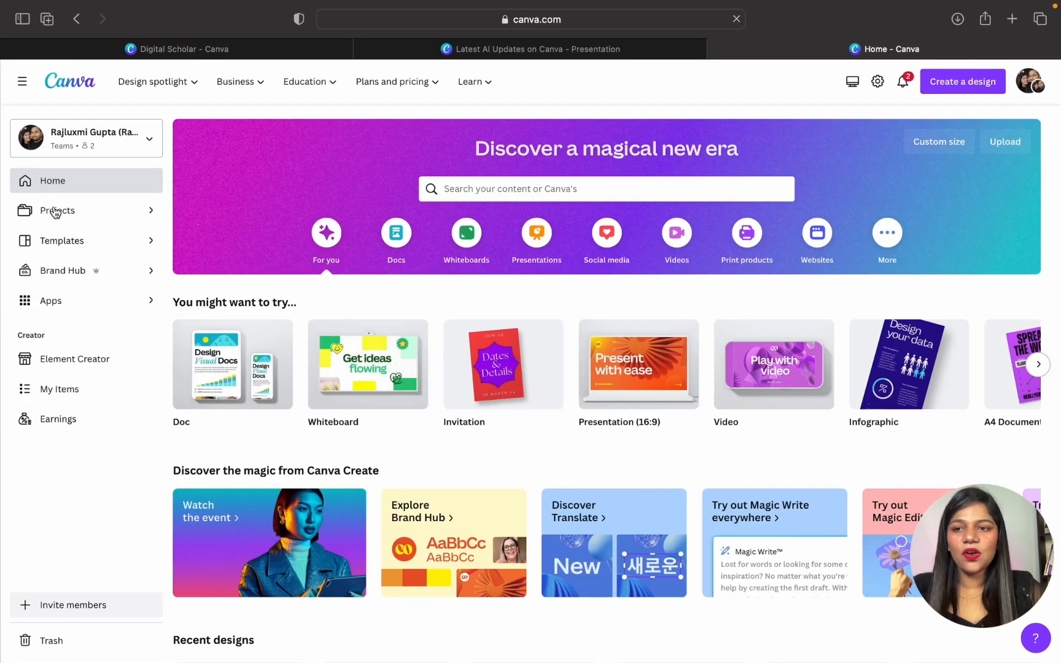
# - Go to the Templates section and start Magic Design from its banner
pyautogui.click(73, 245)
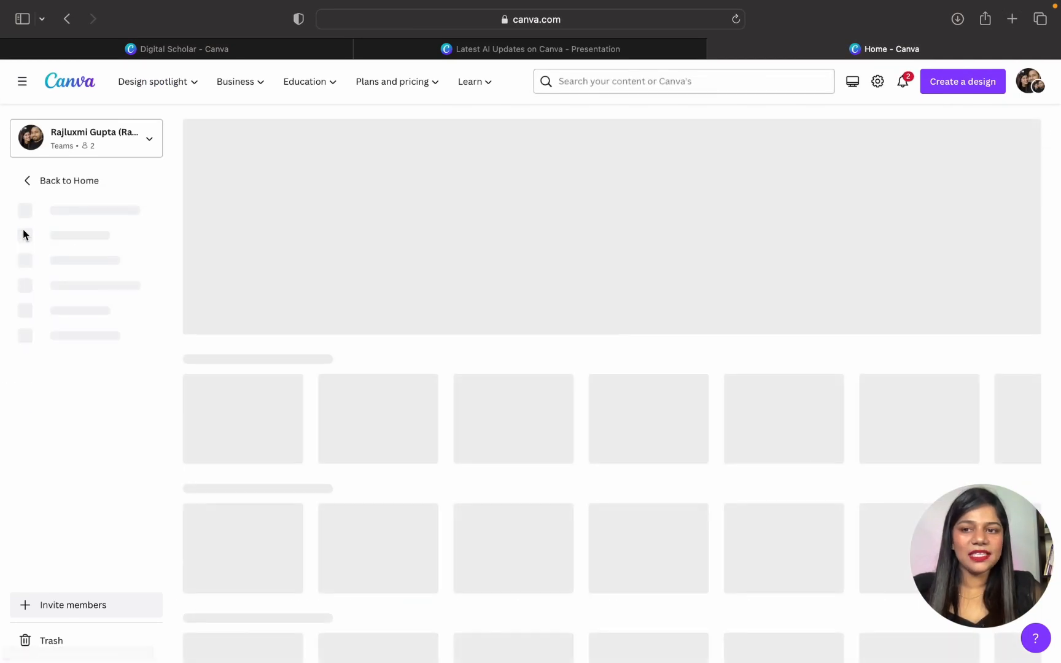
pyautogui.click(28, 180)
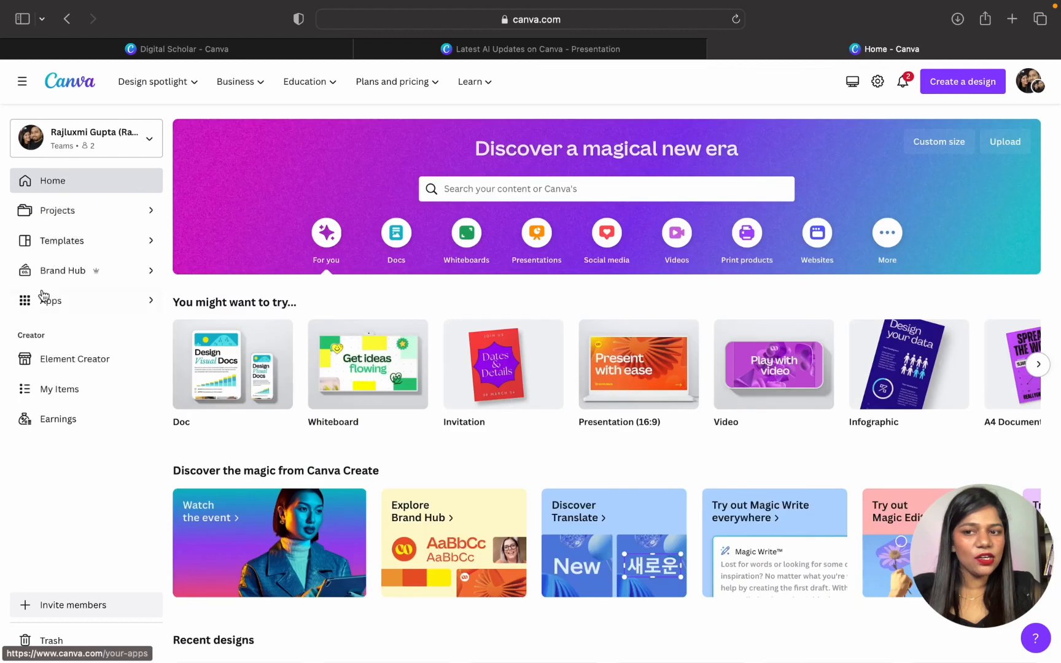
pyautogui.click(90, 244)
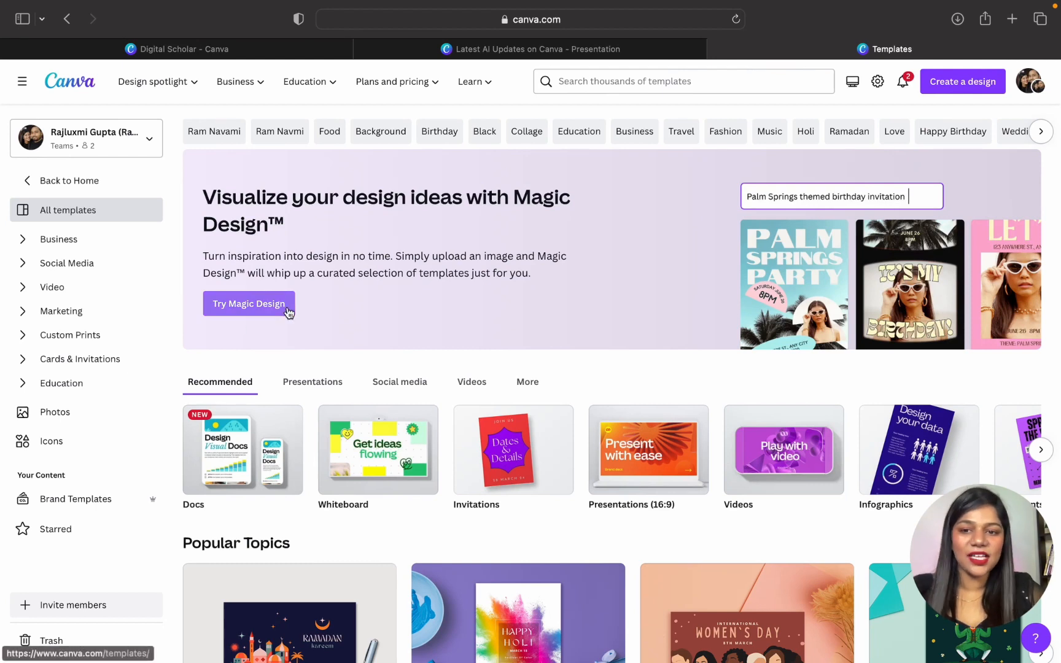
pyautogui.click(247, 309)
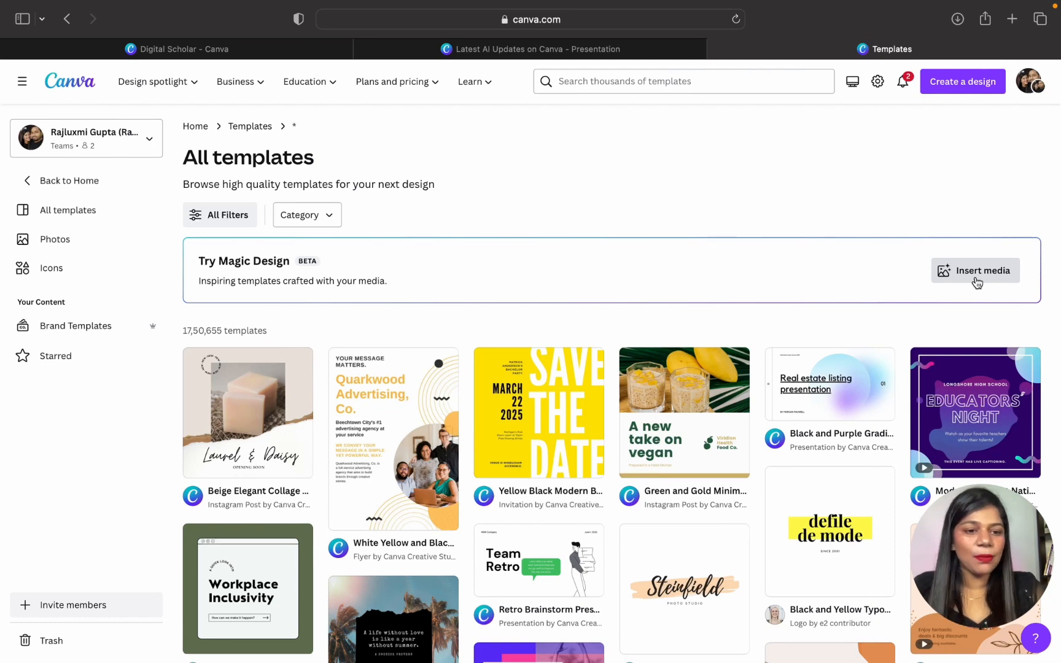
# - Upload the photo 6.jpeg from the Ranjeet Raj Photos folder as the media for Magic Design
pyautogui.click(977, 277)
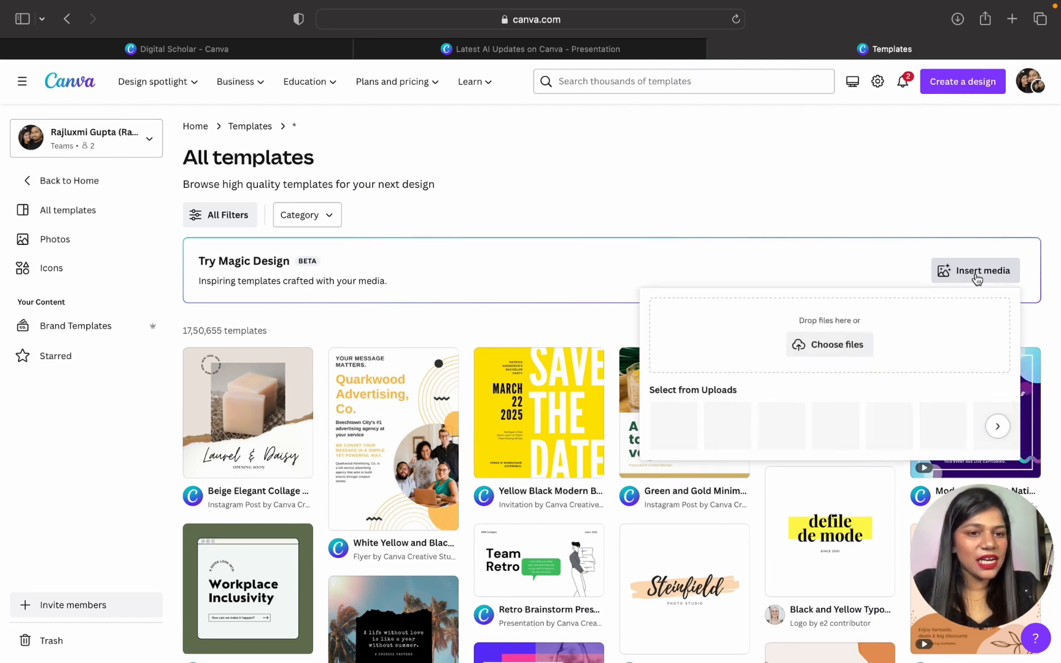
pyautogui.click(818, 349)
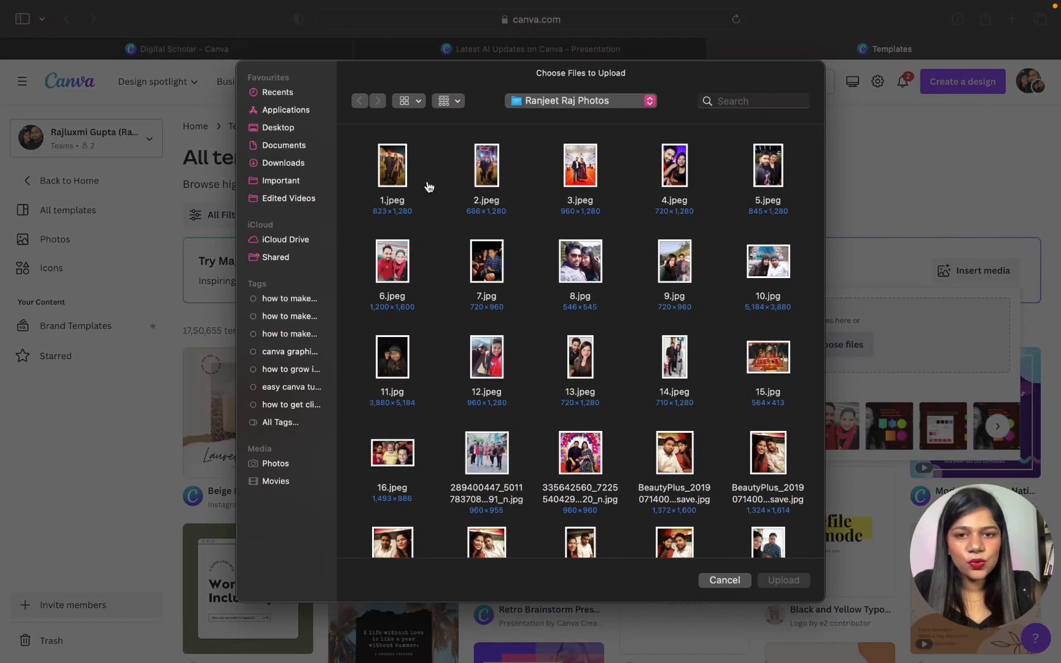
pyautogui.scroll(-8, 507, 449)
pyautogui.scroll(2, 508, 446)
pyautogui.scroll(4, 507, 445)
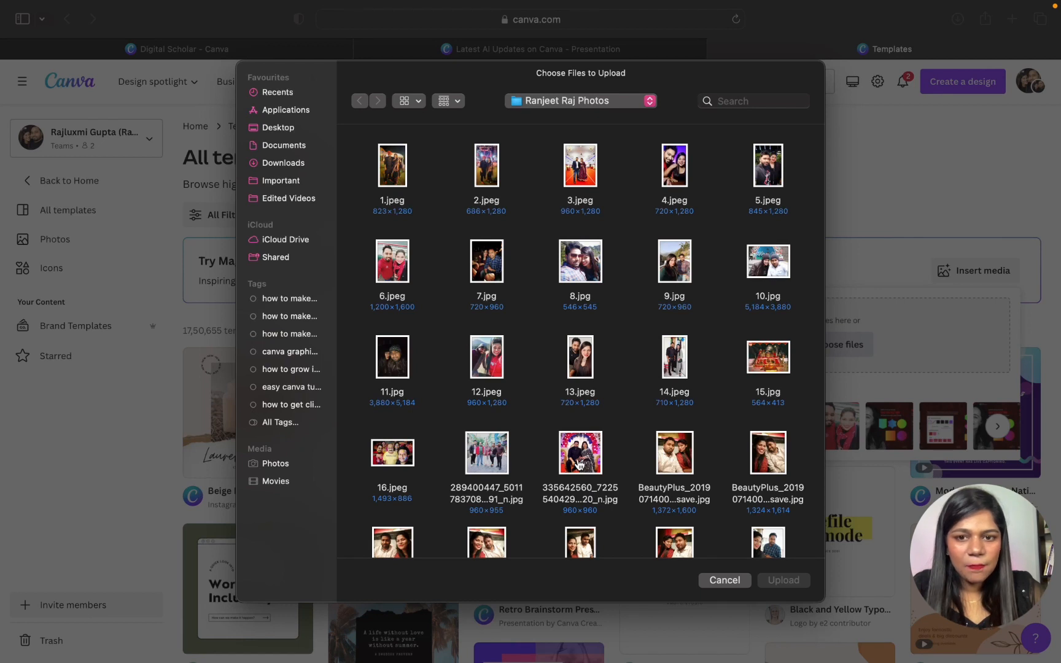
pyautogui.doubleClick(388, 261)
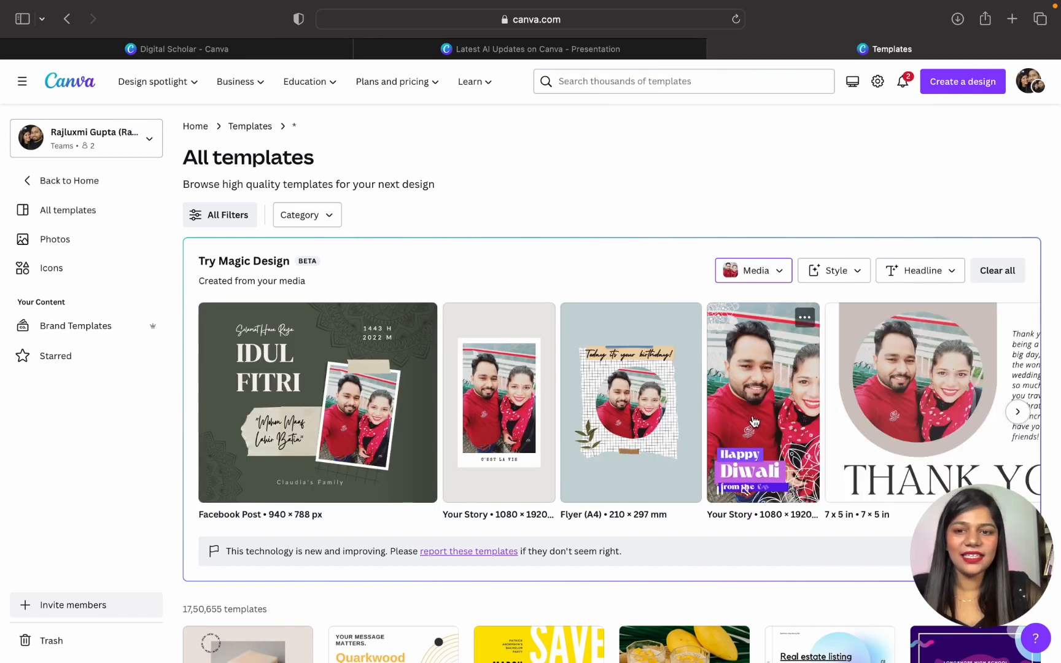
# - Look through the Magic Design templates generated from the uploaded photo, from the Facebook post to the YouTube profile pictures
pyautogui.hscroll(6, 753, 421)
pyautogui.hscroll(4, 753, 421)
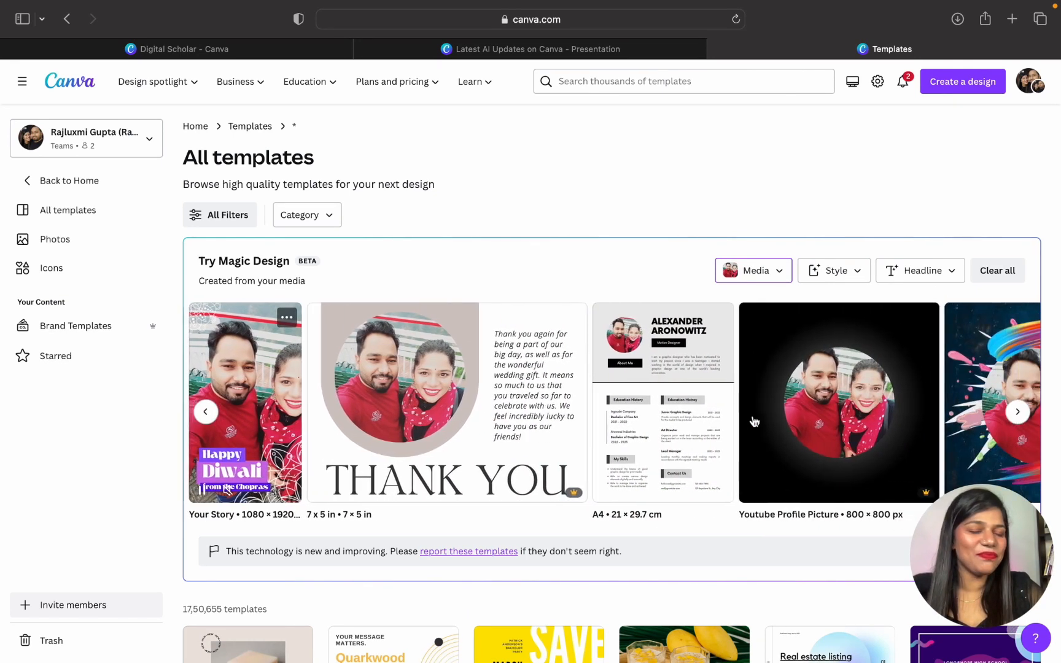
pyautogui.hscroll(-10, 753, 421)
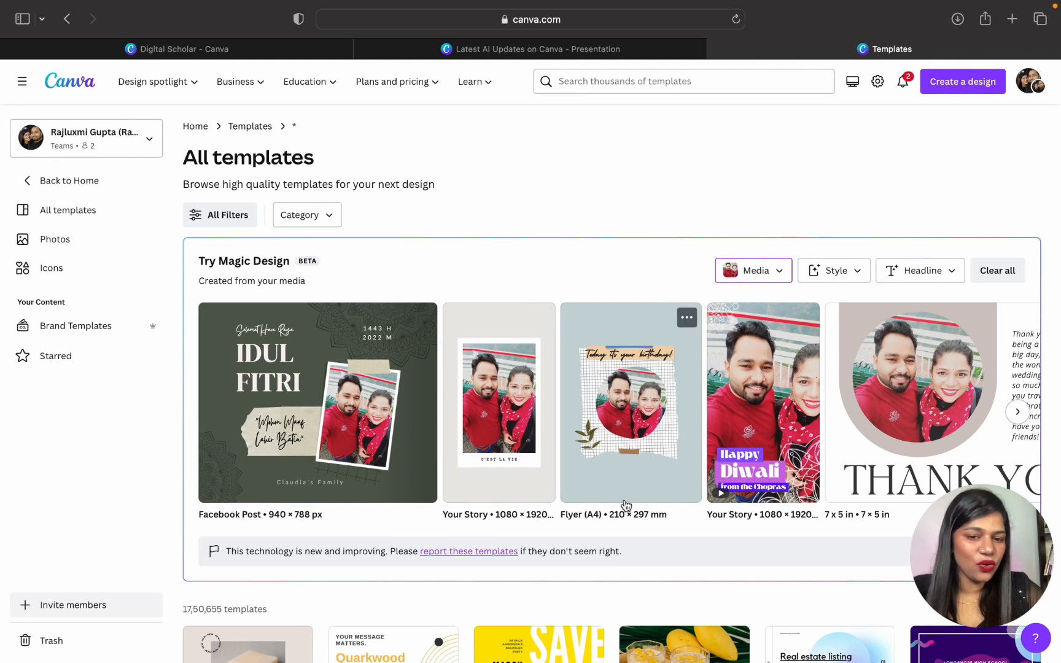
pyautogui.hscroll(5, 626, 500)
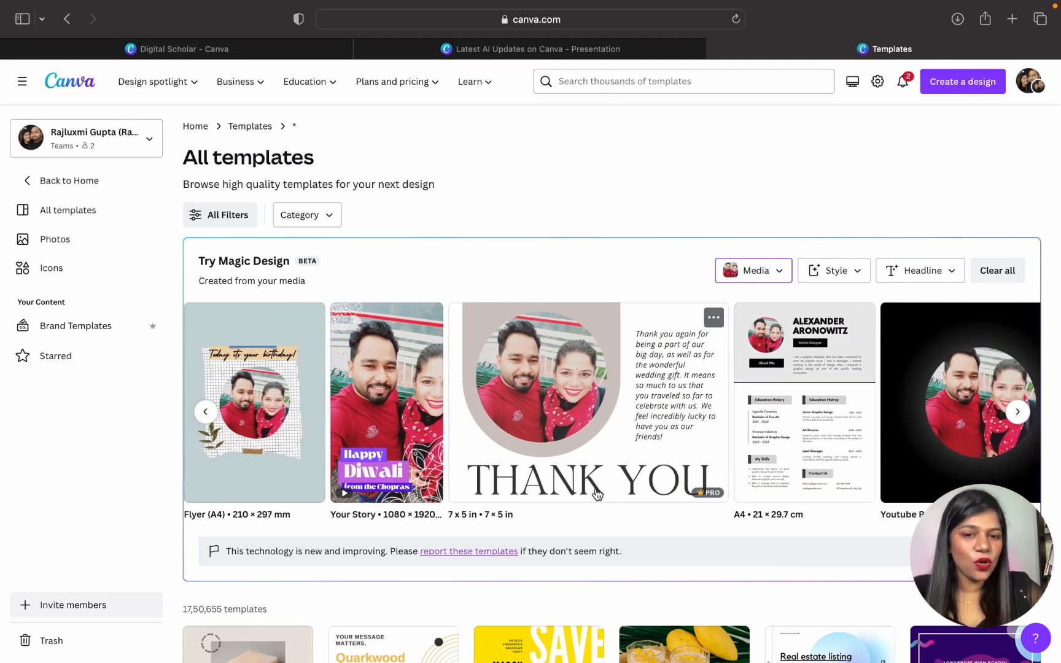
pyautogui.hscroll(2, 698, 488)
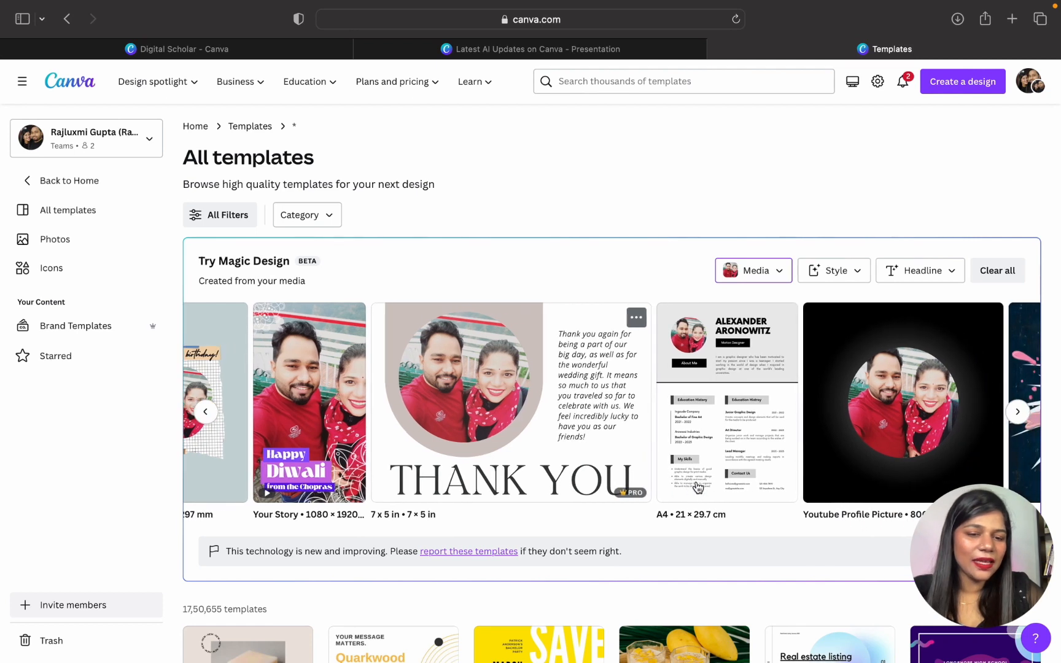
pyautogui.hscroll(3, 745, 491)
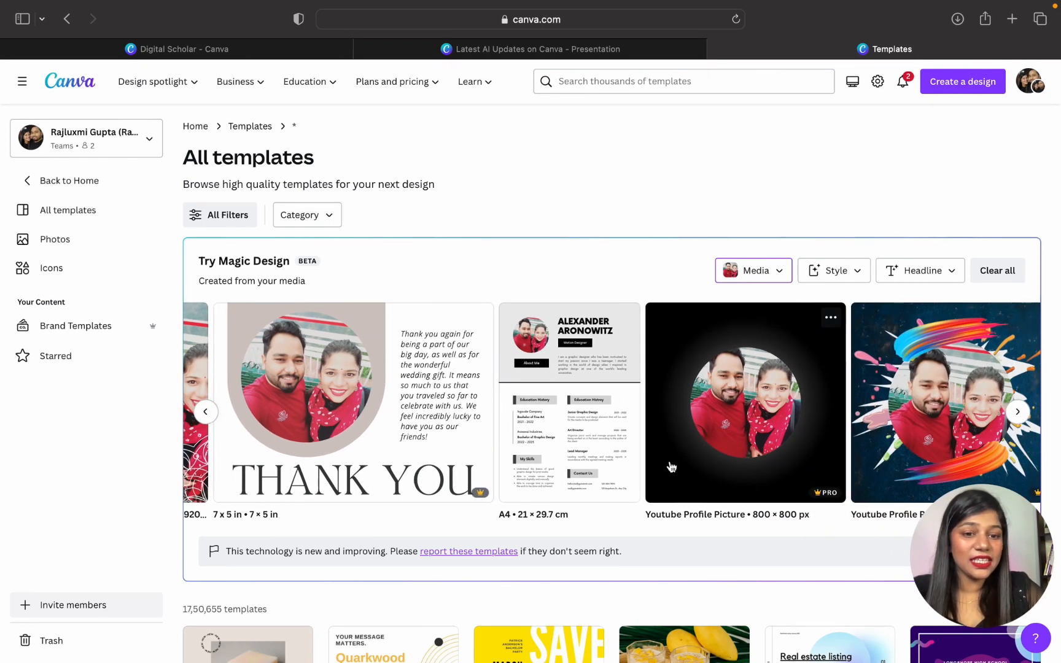
pyautogui.hscroll(1, 742, 467)
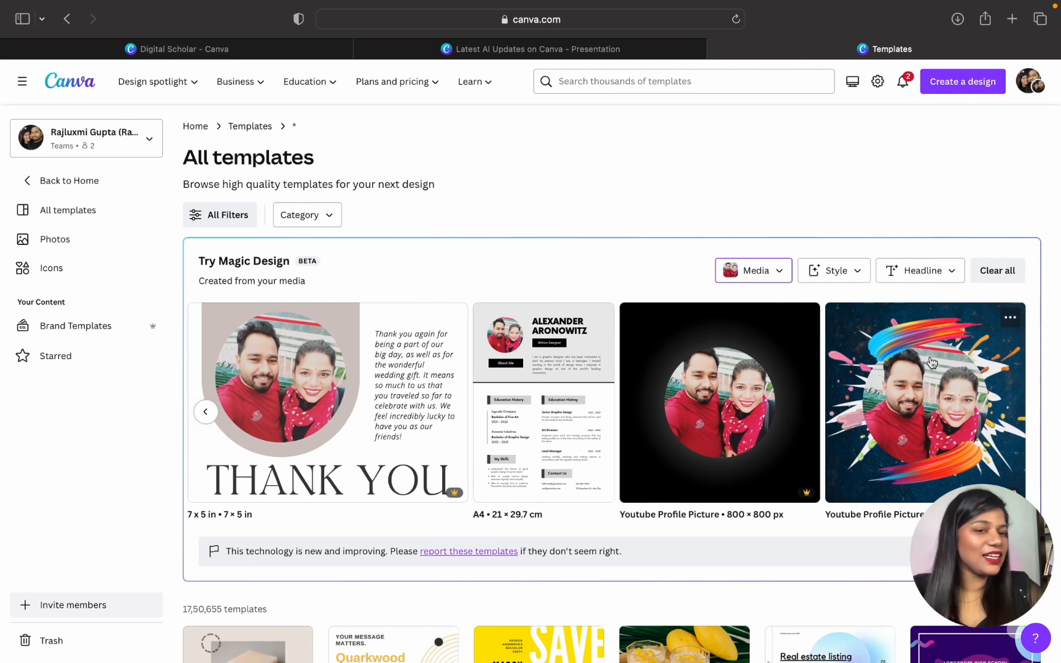
# - Replace the Magic Design media with the previously uploaded couple photo on a purple background and browse the new templates
pyautogui.click(753, 270)
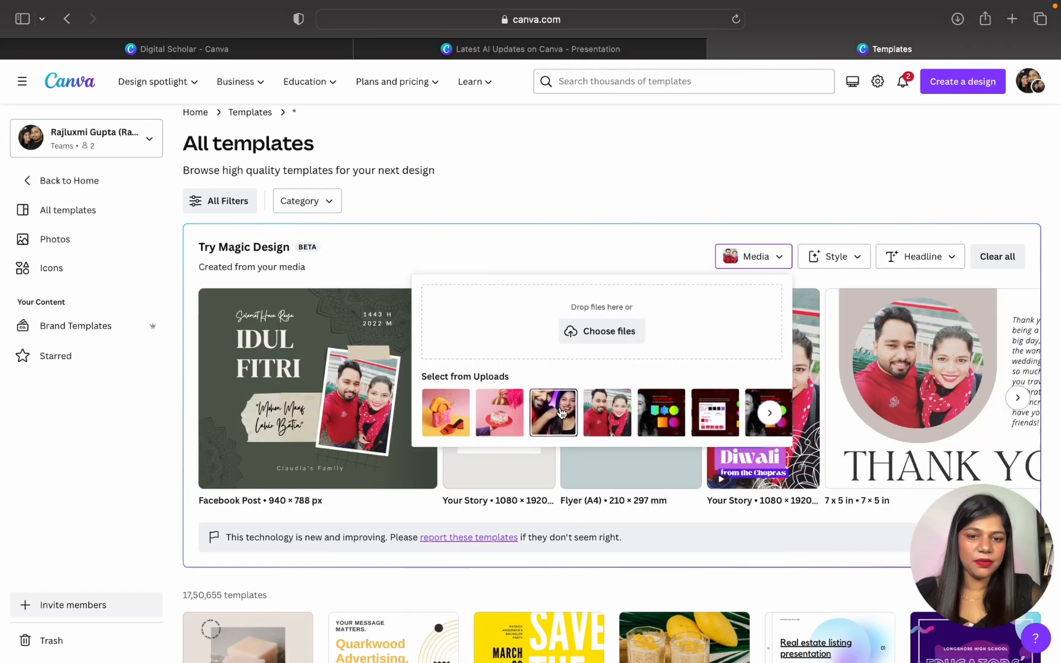
pyautogui.click(561, 409)
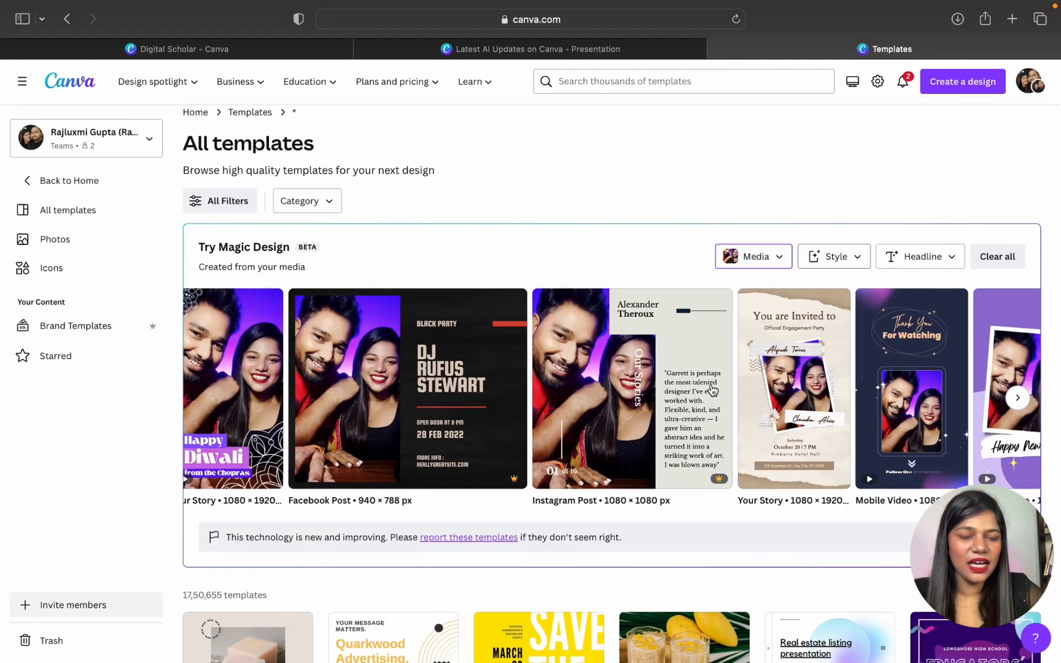
pyautogui.hscroll(8, 710, 391)
pyautogui.hscroll(5, 712, 390)
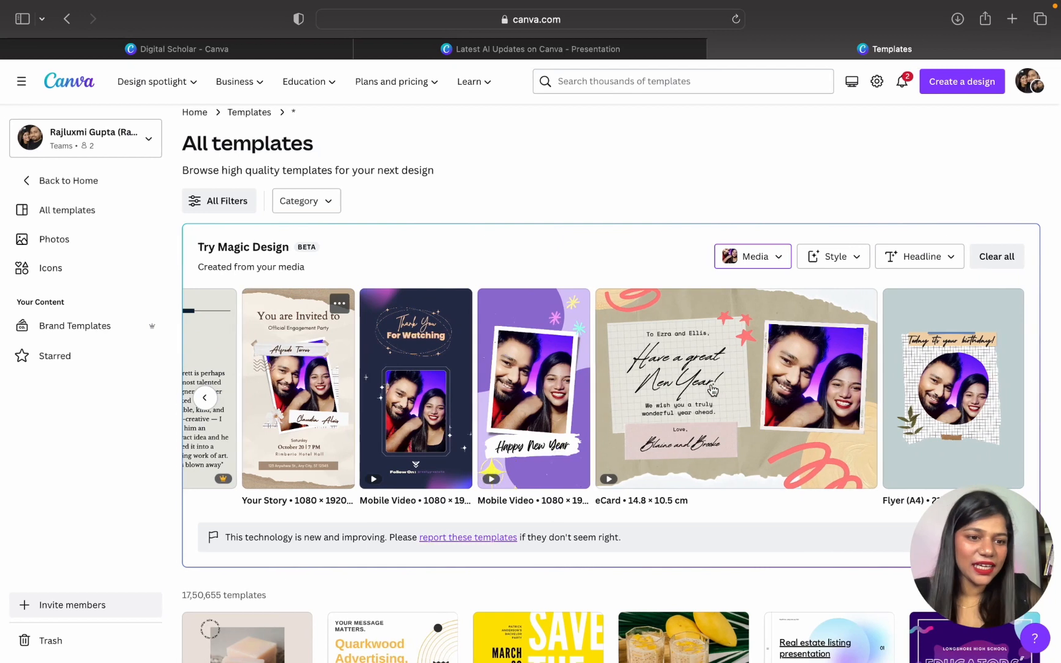
# - Apply the Neat theme to the Magic Design suggestions and review the restyled templates
pyautogui.click(842, 262)
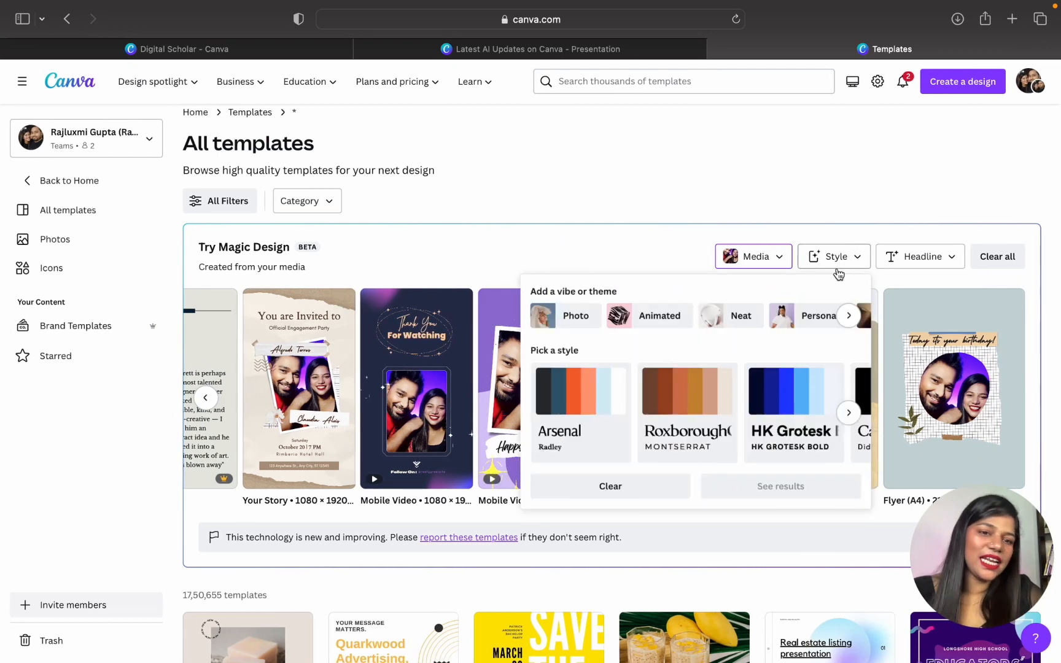
pyautogui.hscroll(3, 808, 316)
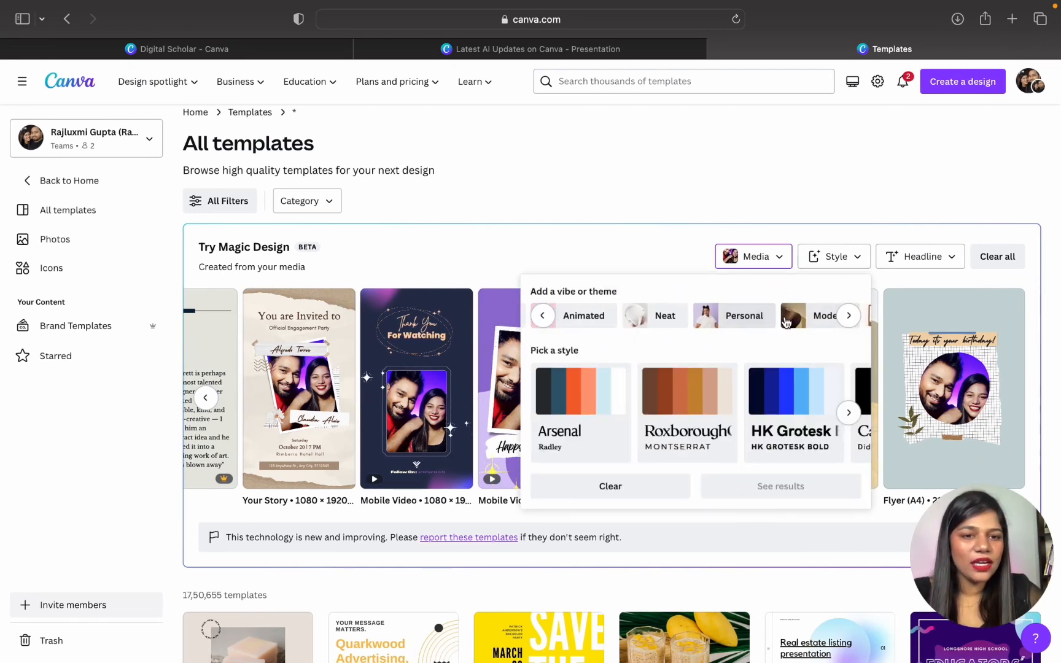
pyautogui.click(645, 319)
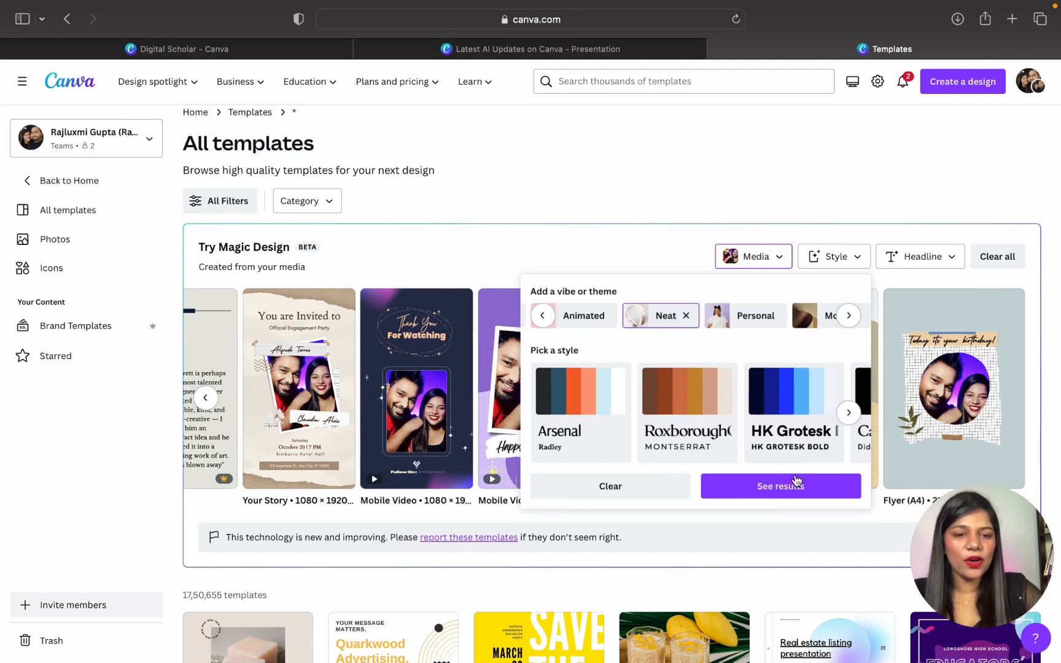
pyautogui.click(795, 486)
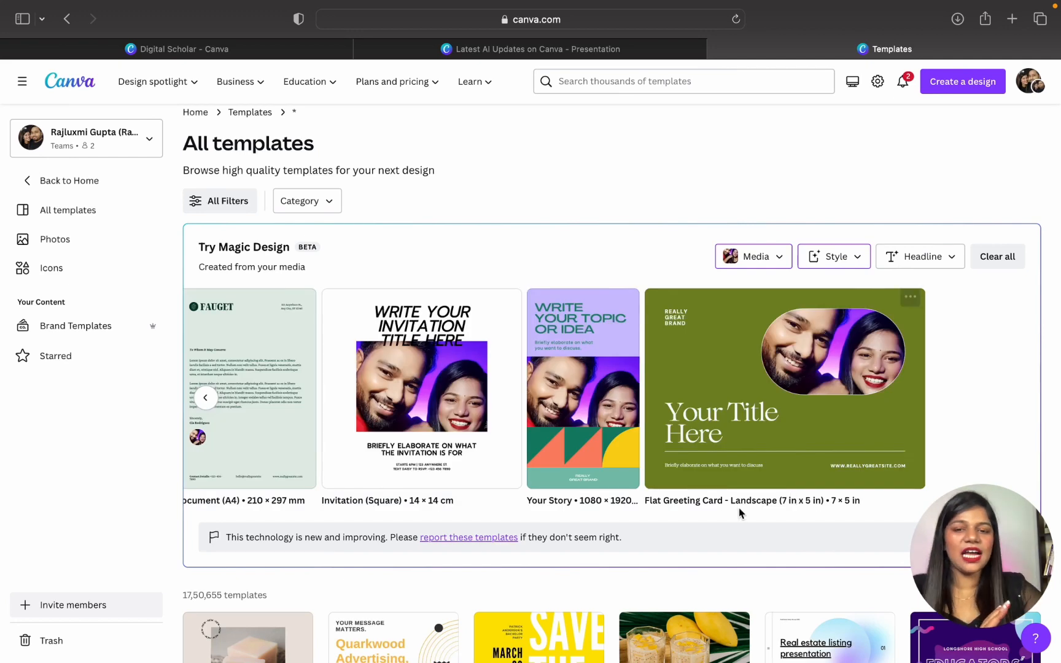
pyautogui.hscroll(-5, 651, 439)
pyautogui.hscroll(-5, 648, 442)
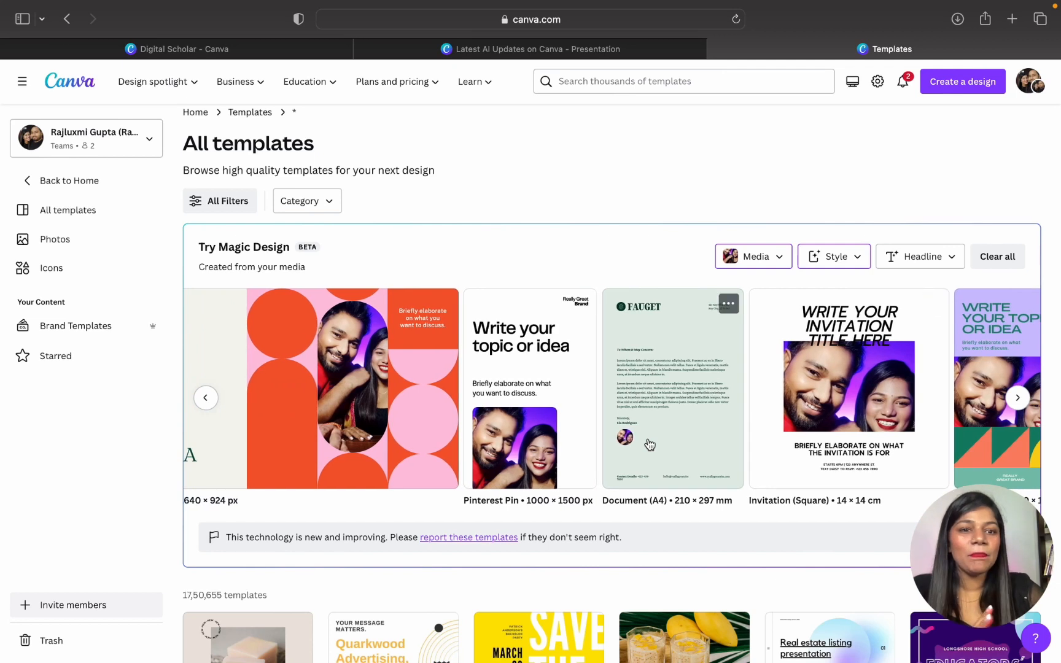
pyautogui.hscroll(-2, 649, 444)
pyautogui.hscroll(-5, 649, 443)
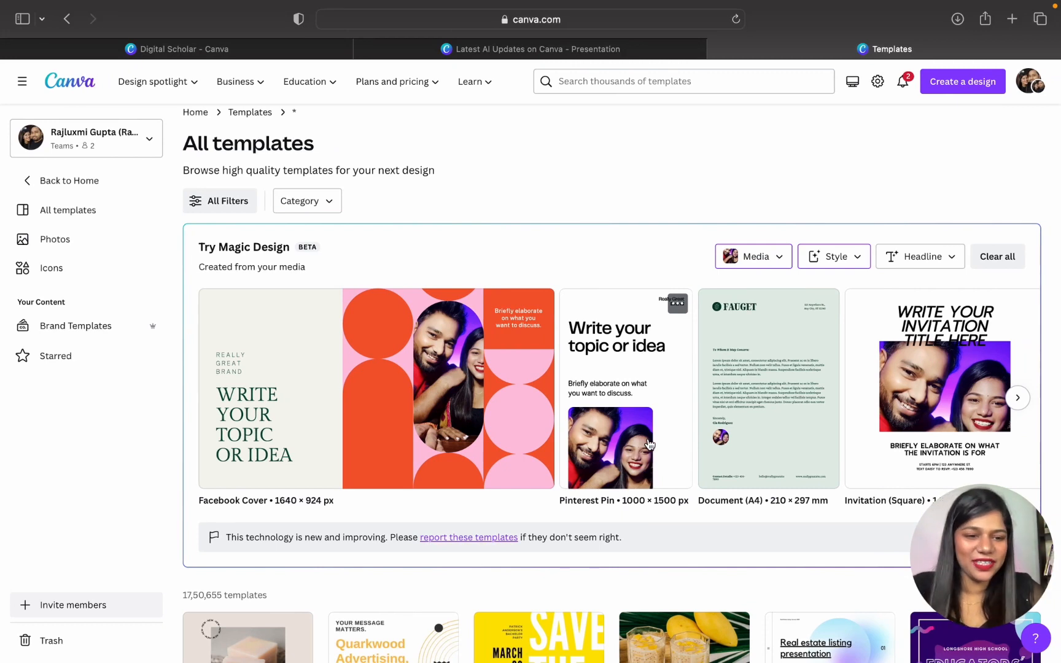
# - Return to the Latest AI Updates on Canva presentation and go to the blank page 3
pyautogui.click(590, 57)
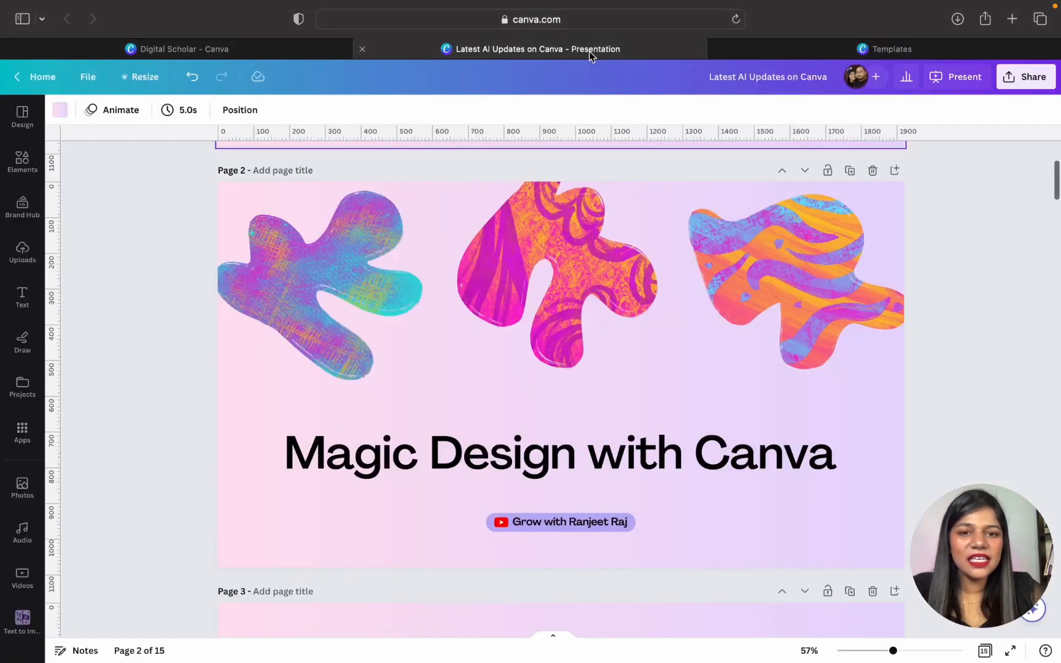
pyautogui.scroll(5, 554, 433)
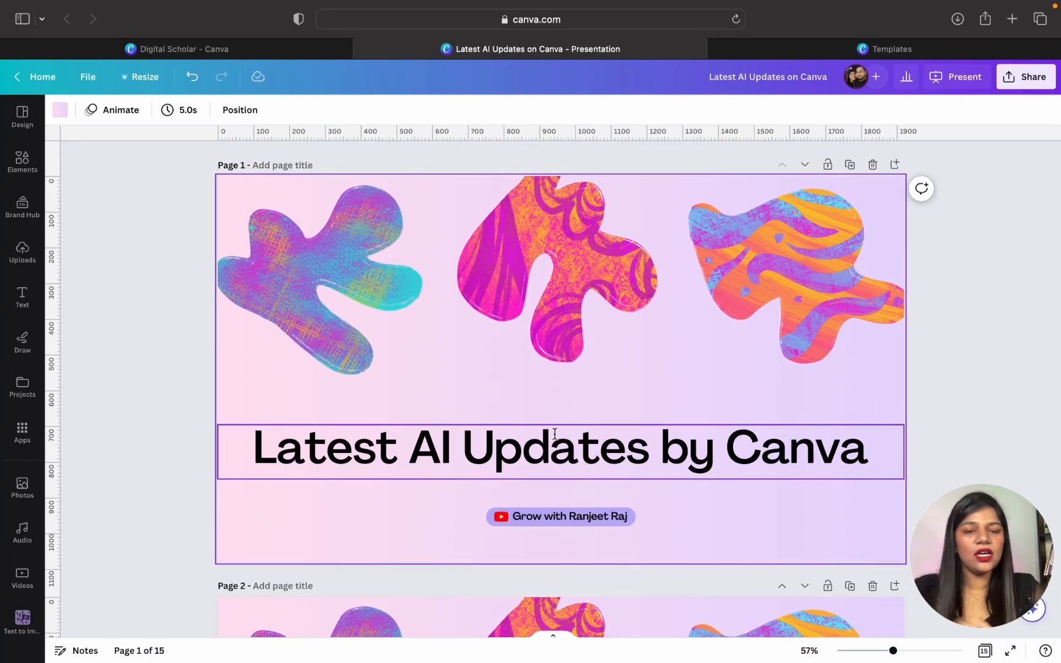
pyautogui.scroll(-6, 554, 433)
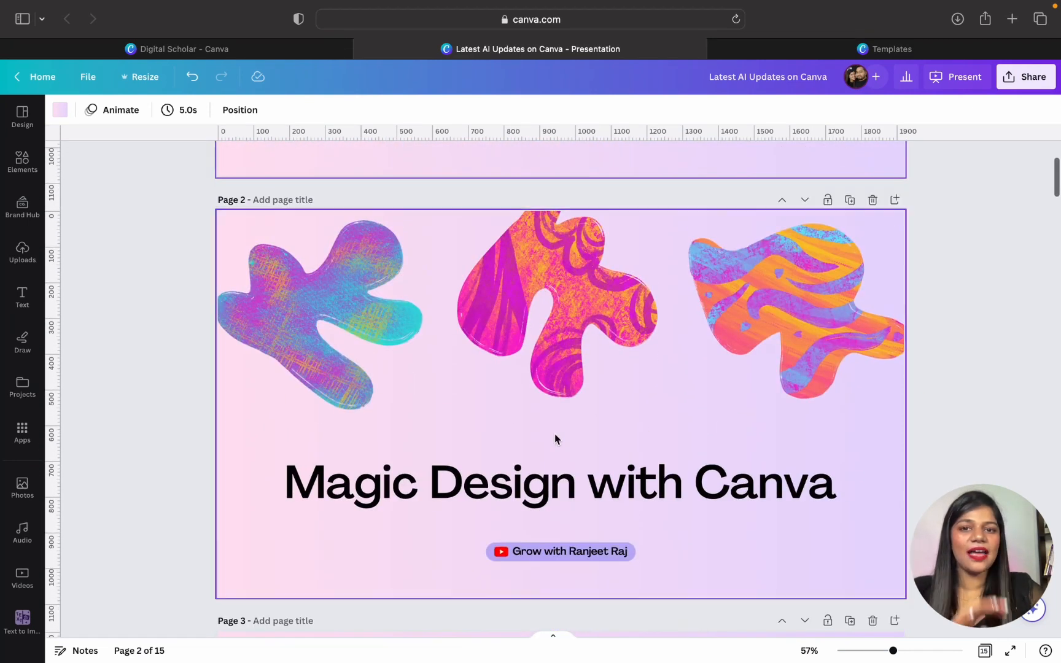
pyautogui.scroll(-6, 554, 433)
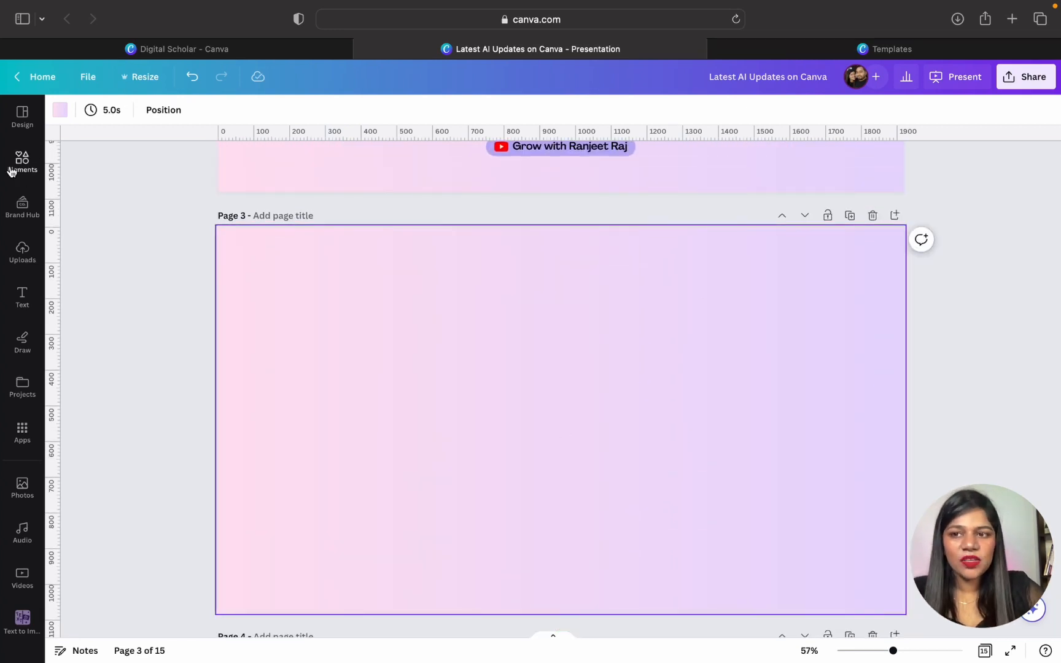
# - Generate presentation designs with Magic Design from the description "graphic design portfolio" and look through the slides of the first design
pyautogui.click(11, 122)
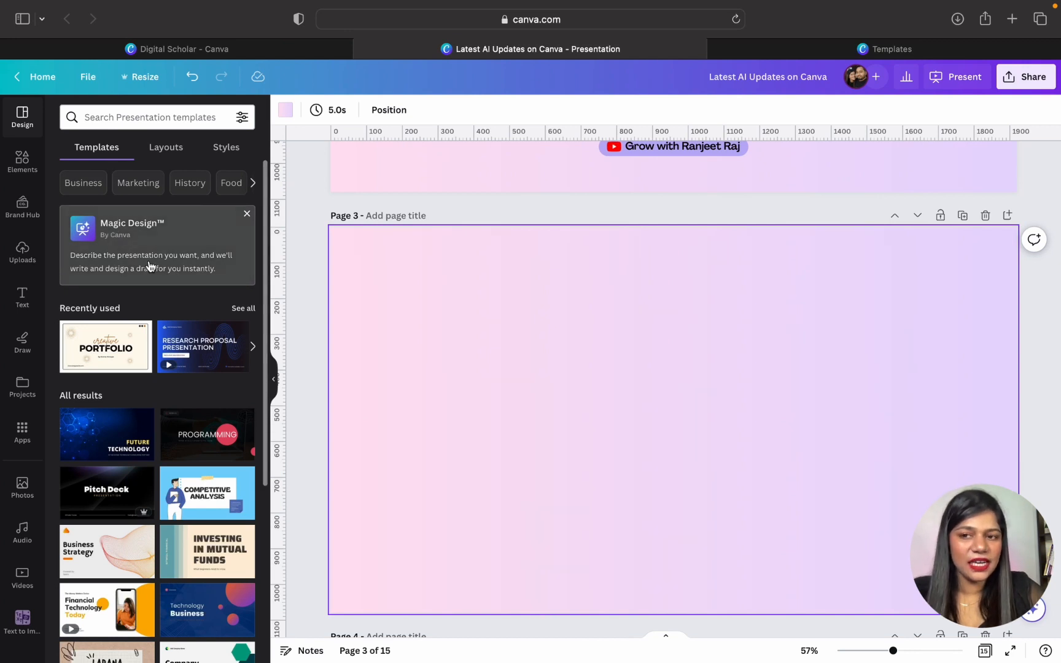
pyautogui.click(105, 237)
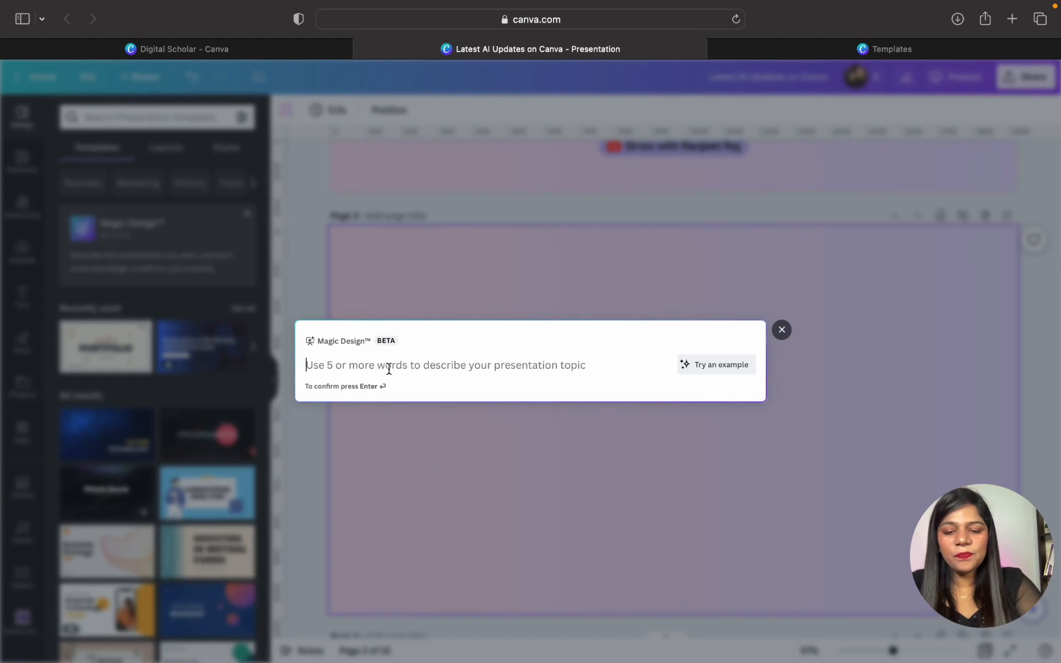
pyautogui.write('gra')
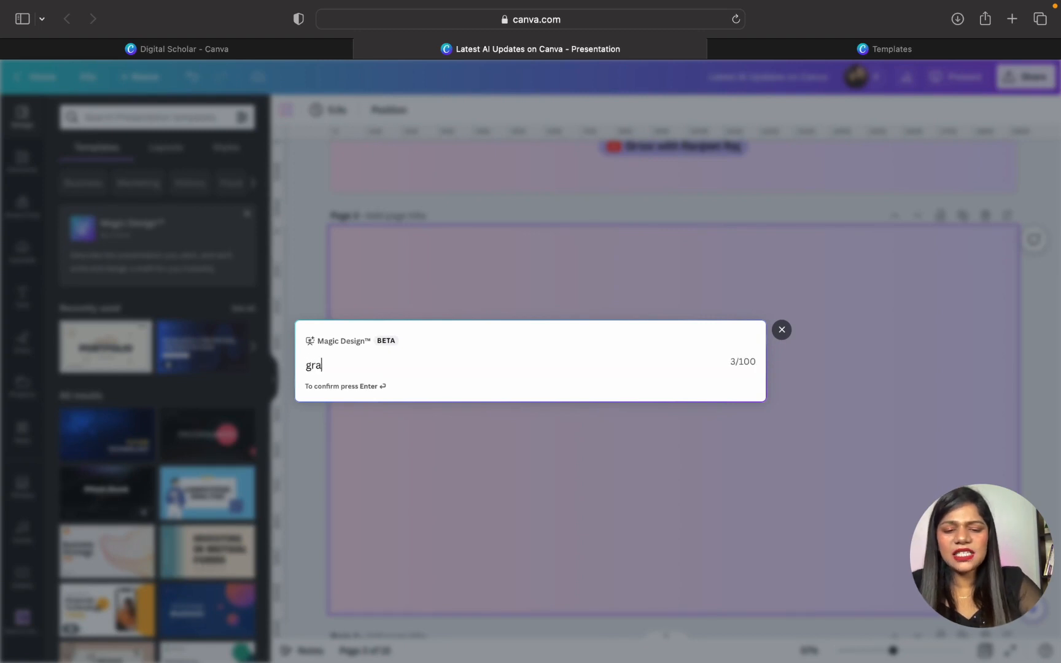
pyautogui.write('phic design')
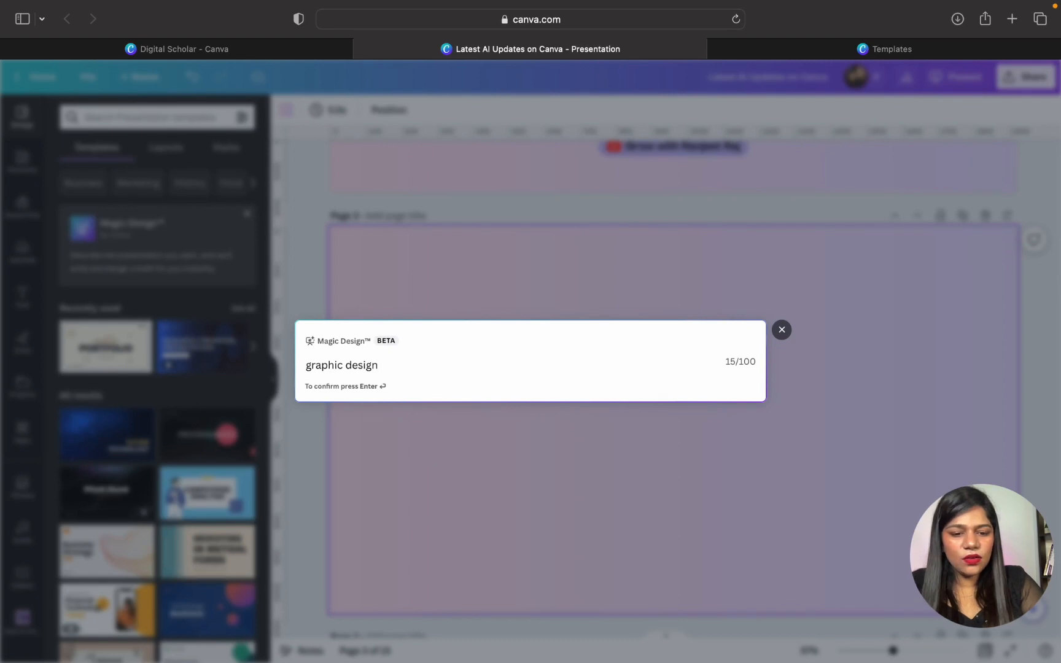
pyautogui.write(' portfoli')
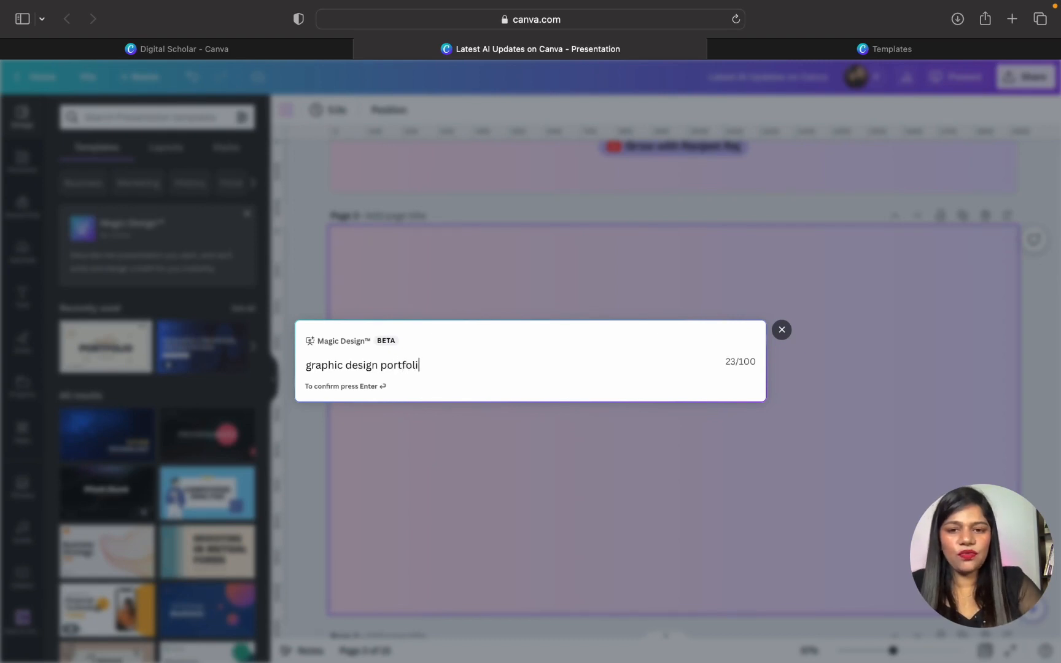
pyautogui.click(401, 384)
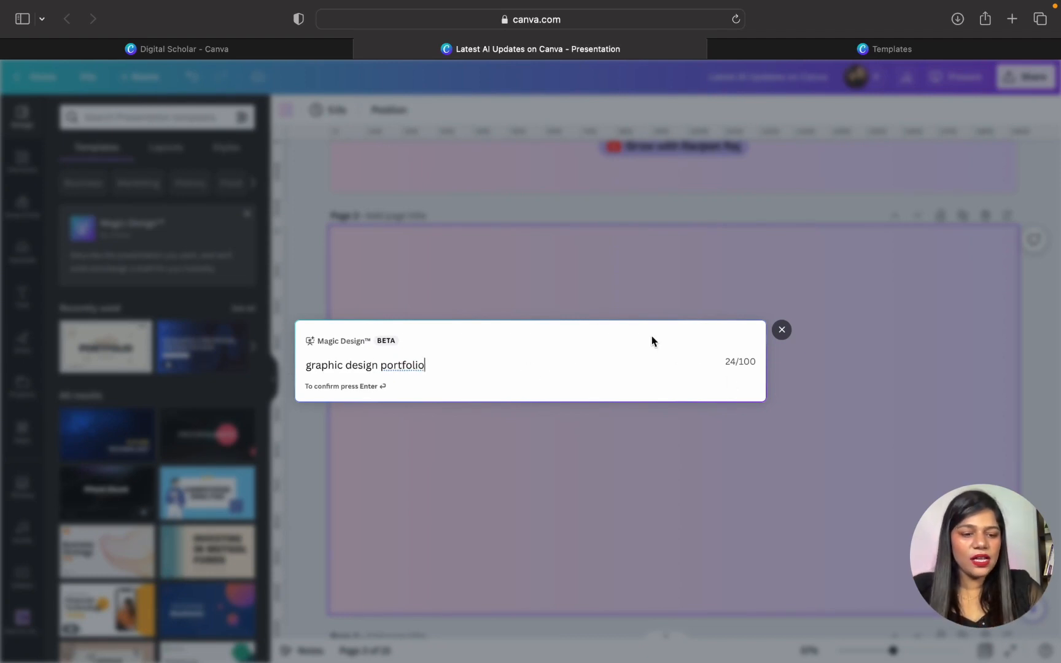
pyautogui.press('Return')
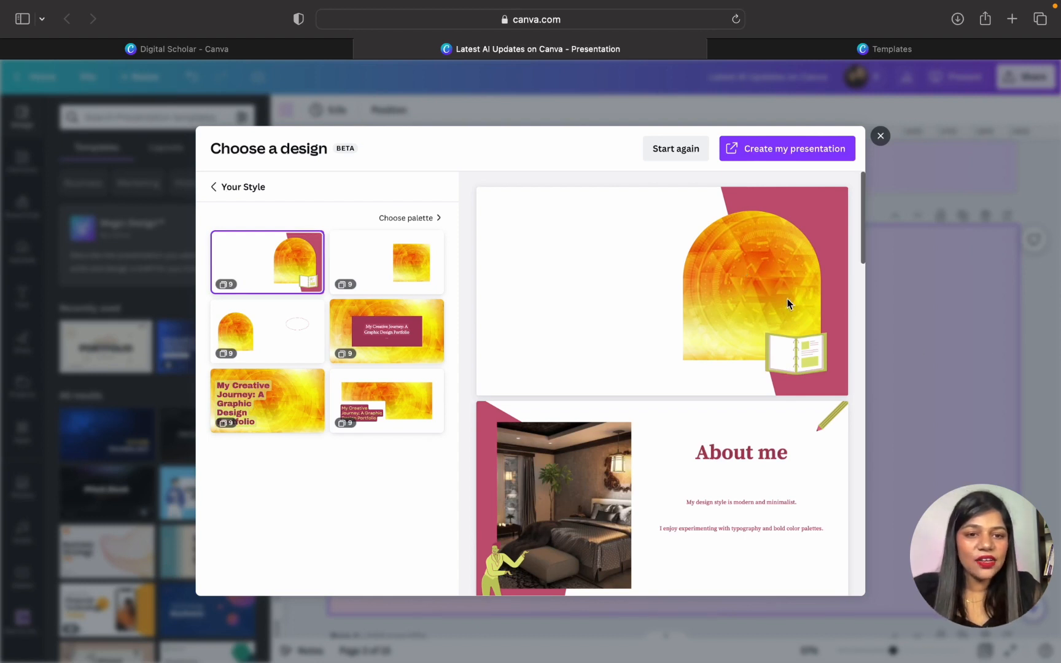
pyautogui.scroll(-5, 776, 322)
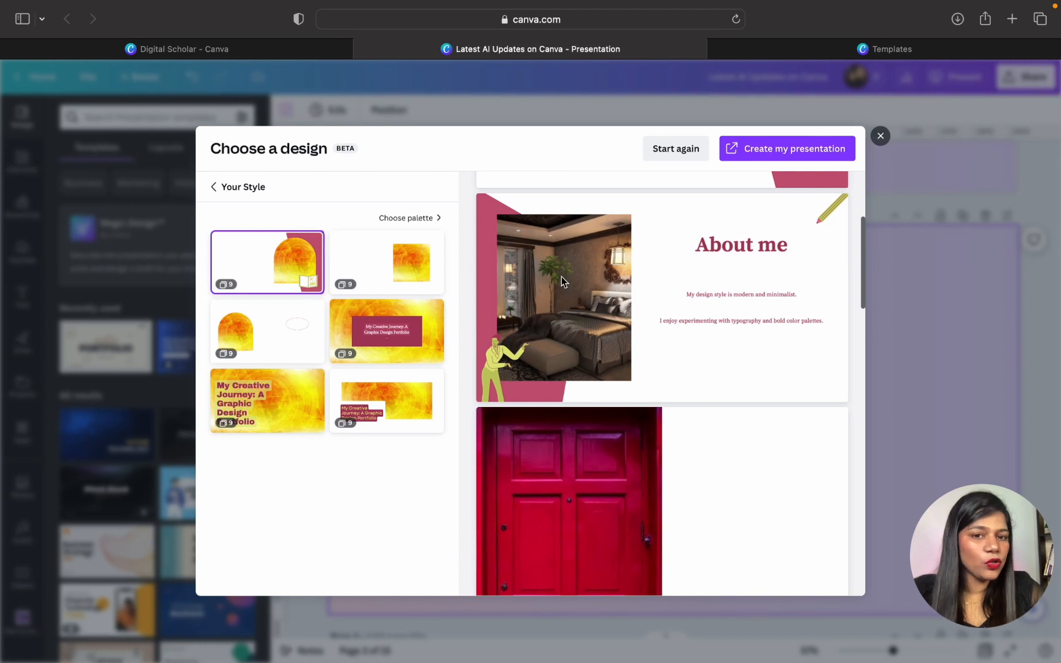
pyautogui.scroll(-8, 705, 367)
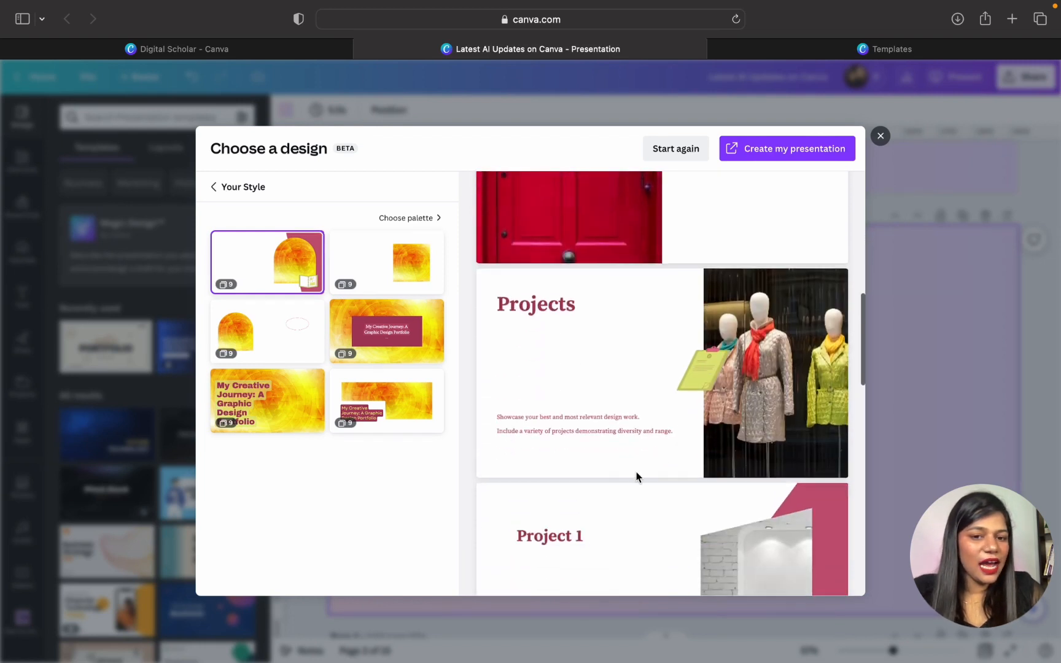
pyautogui.scroll(-10, 654, 473)
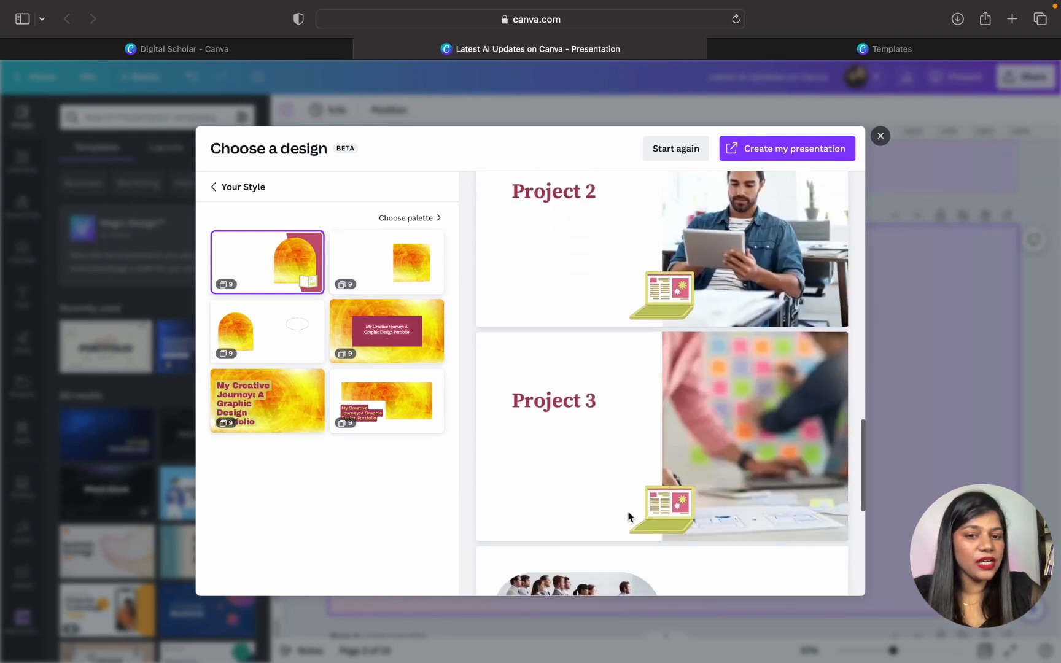
pyautogui.scroll(-8, 628, 515)
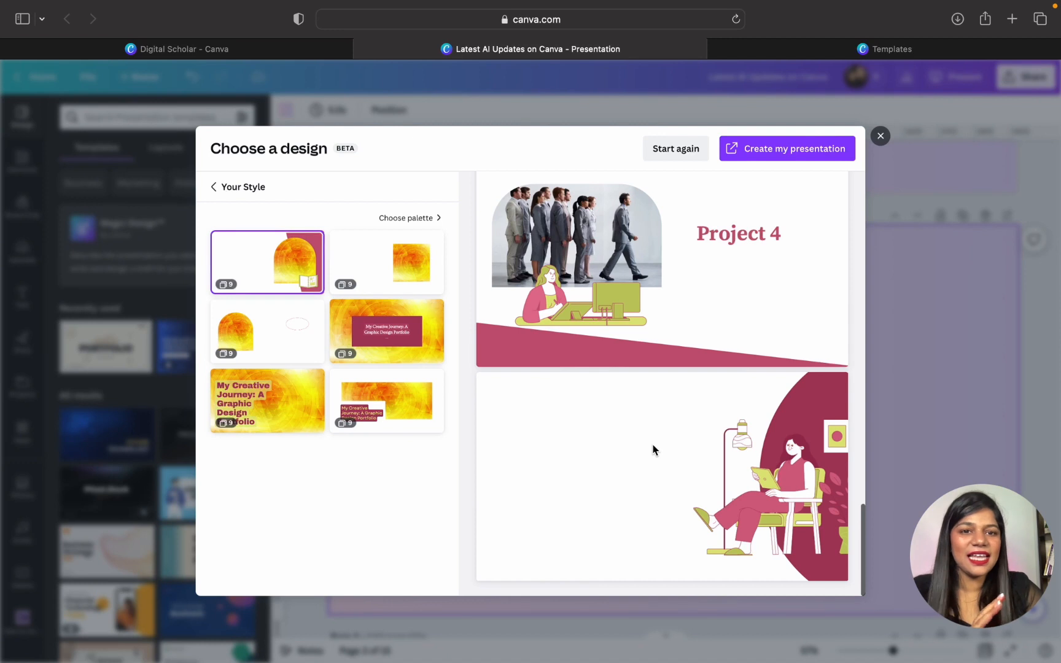
# - Apply the "Colours from Batch 21.png" palette to the generated designs and review the recoloured slides
pyautogui.click(419, 219)
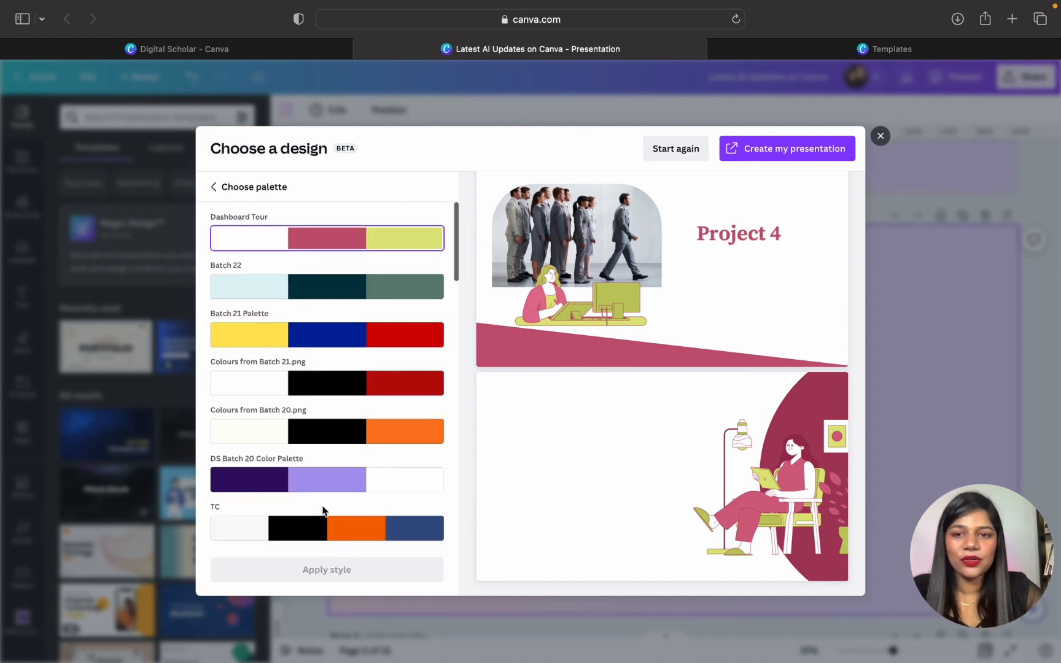
pyautogui.scroll(-8, 324, 442)
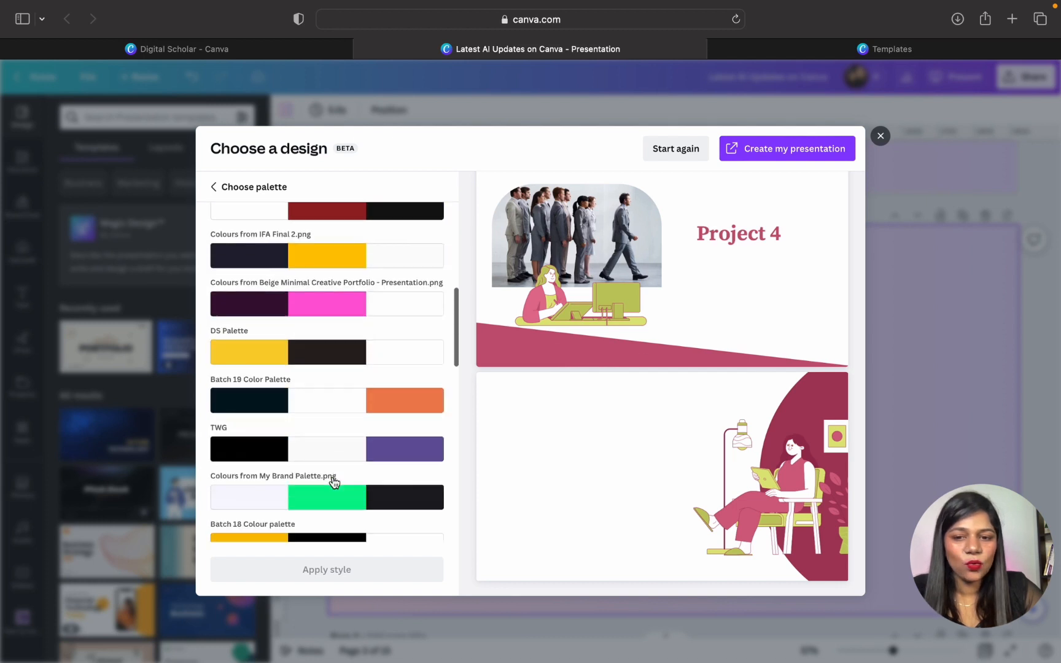
pyautogui.scroll(-2, 333, 482)
pyautogui.scroll(12, 328, 504)
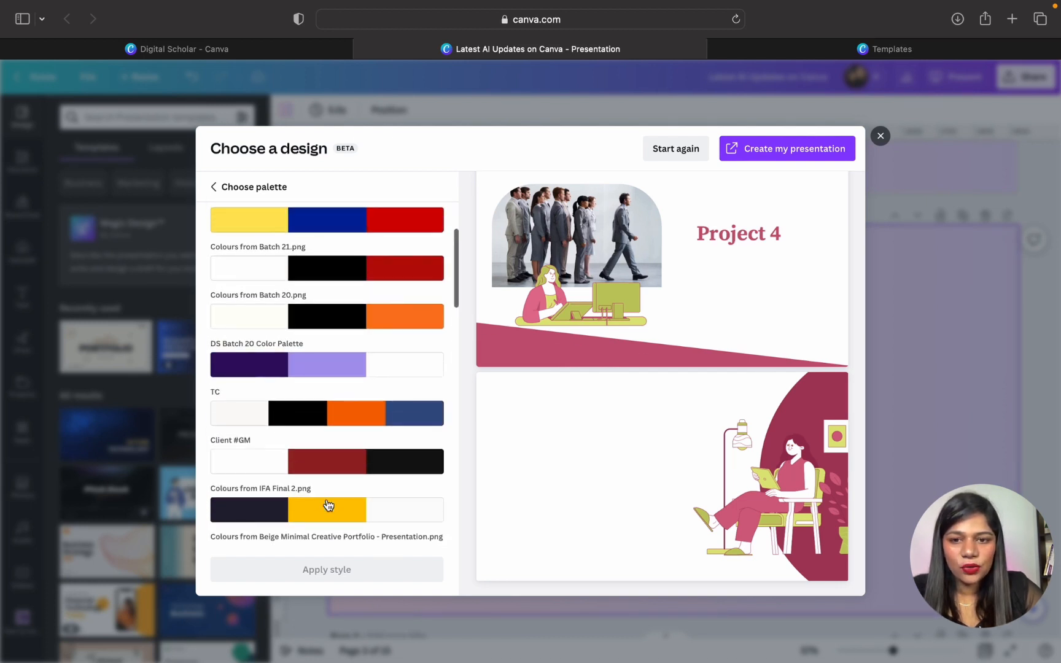
pyautogui.click(327, 268)
pyautogui.click(333, 569)
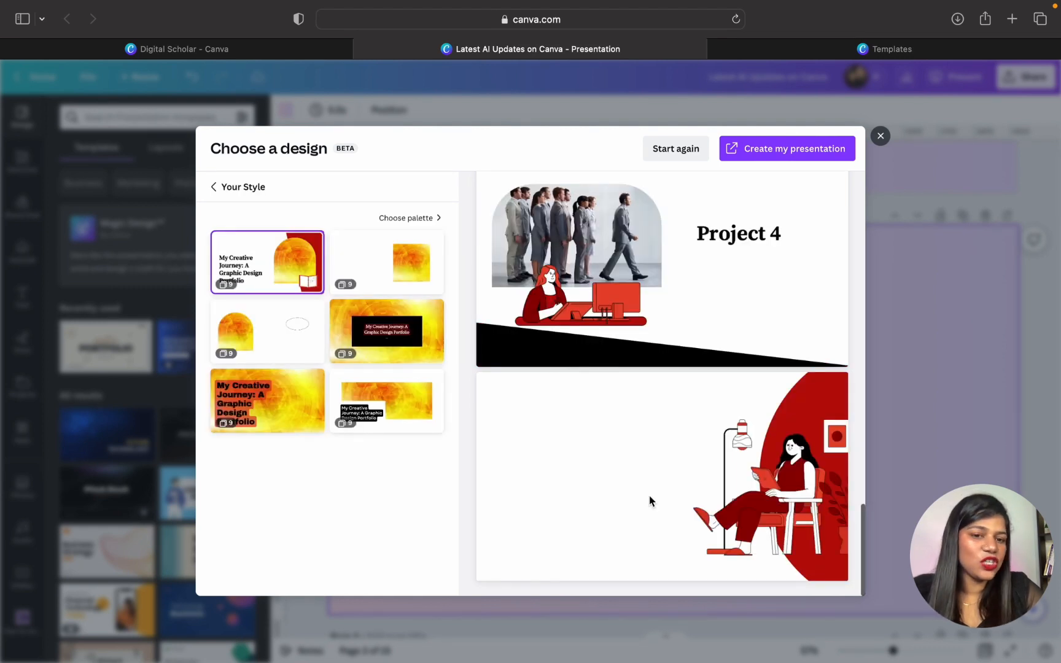
pyautogui.scroll(15, 648, 495)
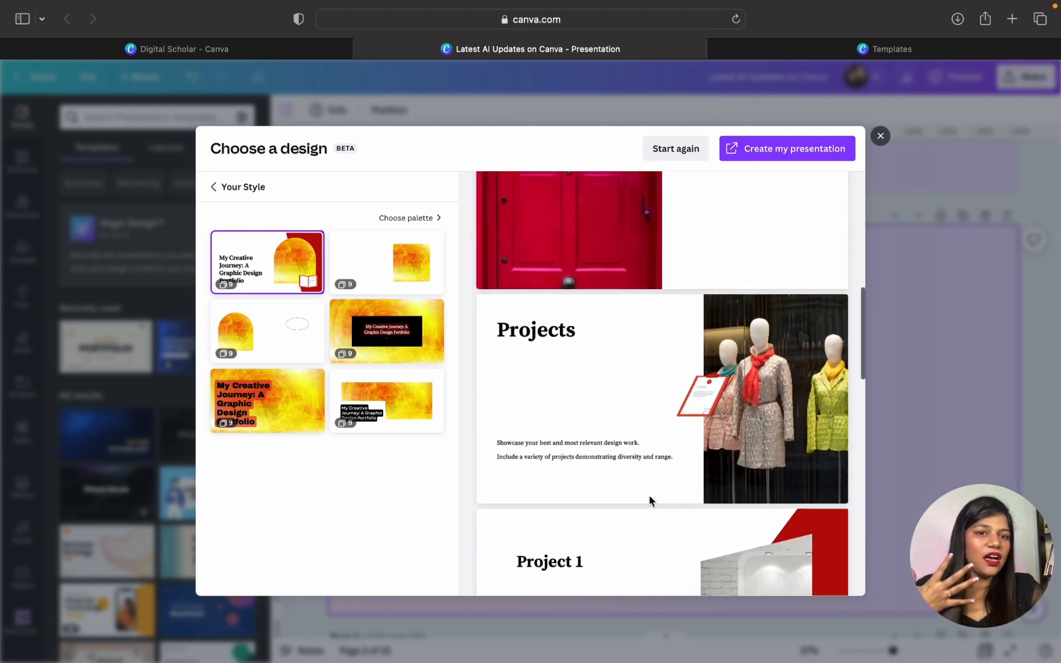
pyautogui.scroll(10, 648, 495)
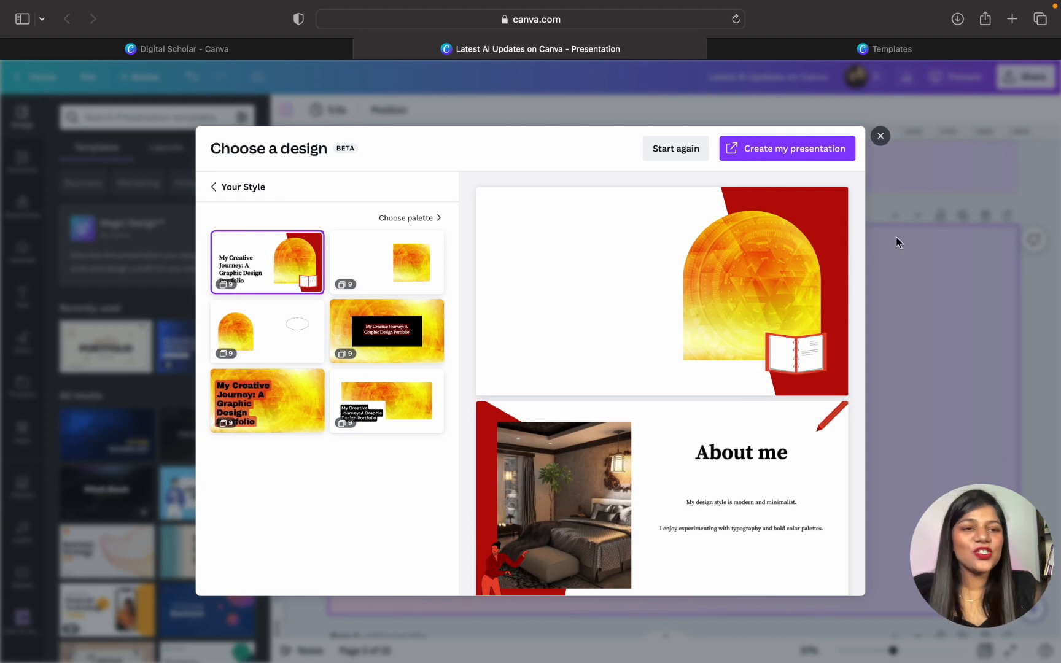
# - Close the Magic Design suggestions without creating a presentation and go to the cake photo on page 5
pyautogui.click(933, 249)
pyautogui.scroll(5, 649, 333)
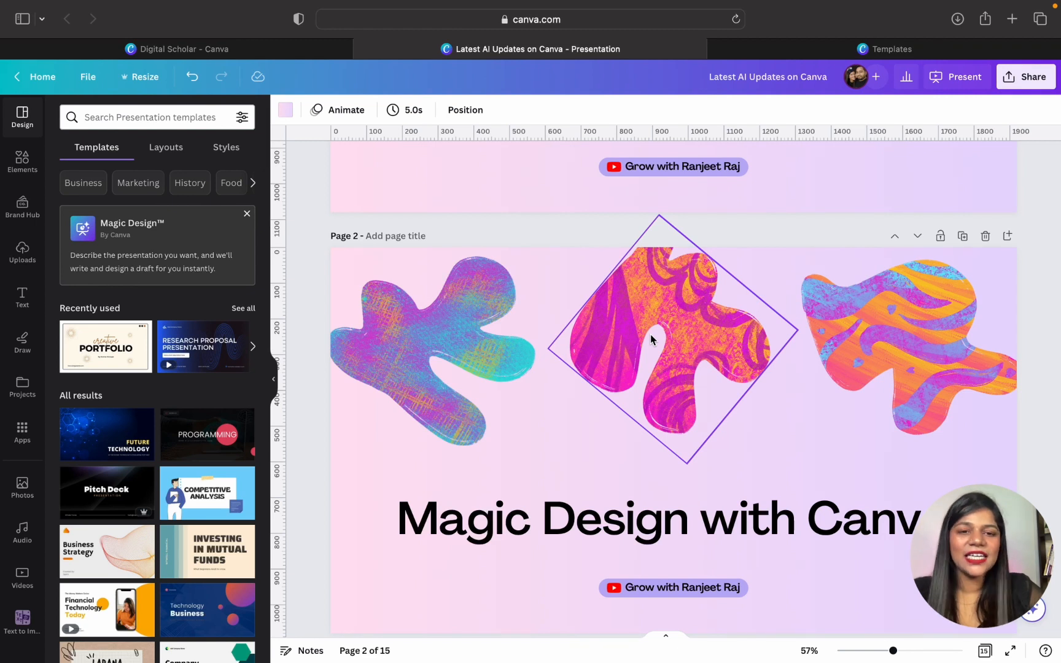
pyautogui.scroll(-15, 649, 334)
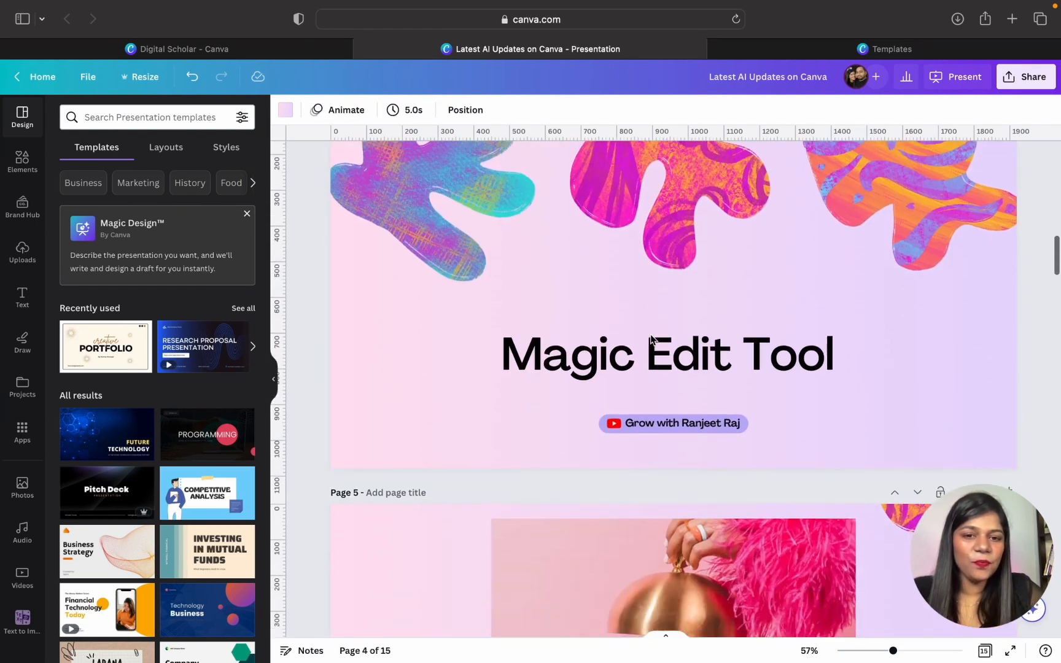
pyautogui.scroll(3, 649, 335)
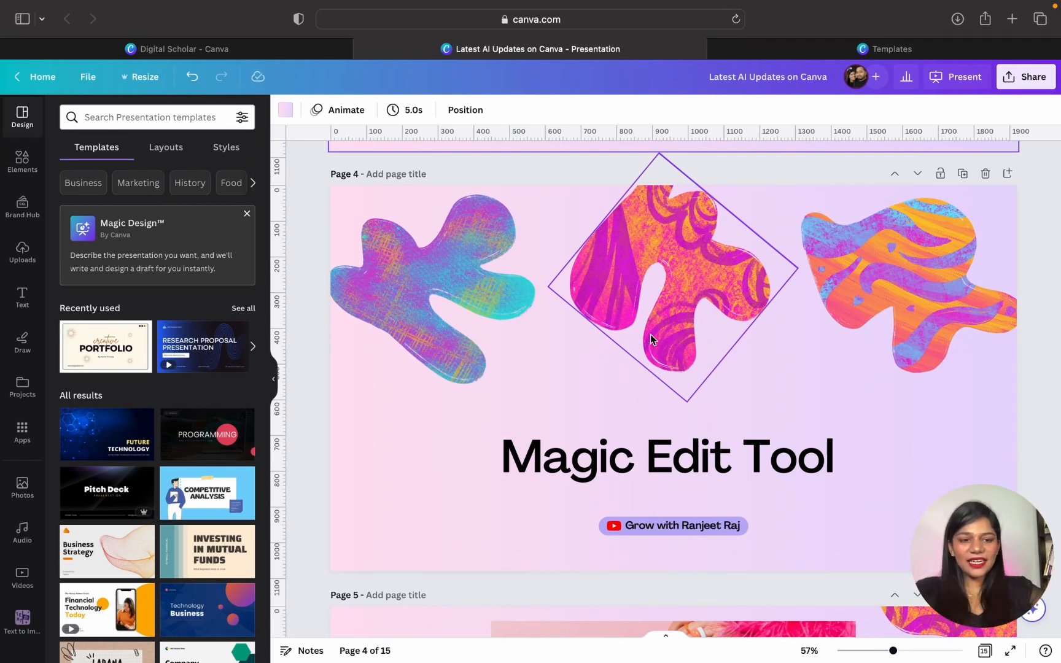
pyautogui.scroll(-10, 650, 334)
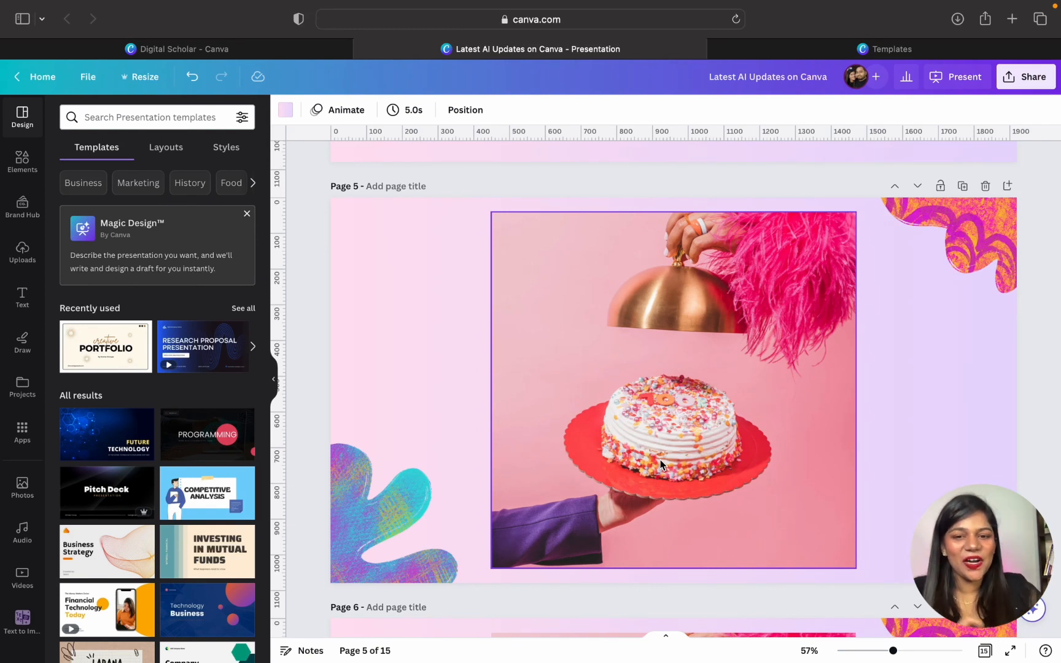
# - Open the cake photo on page 5 in Magic Edit, keeping the photo in its original position
pyautogui.click(693, 439)
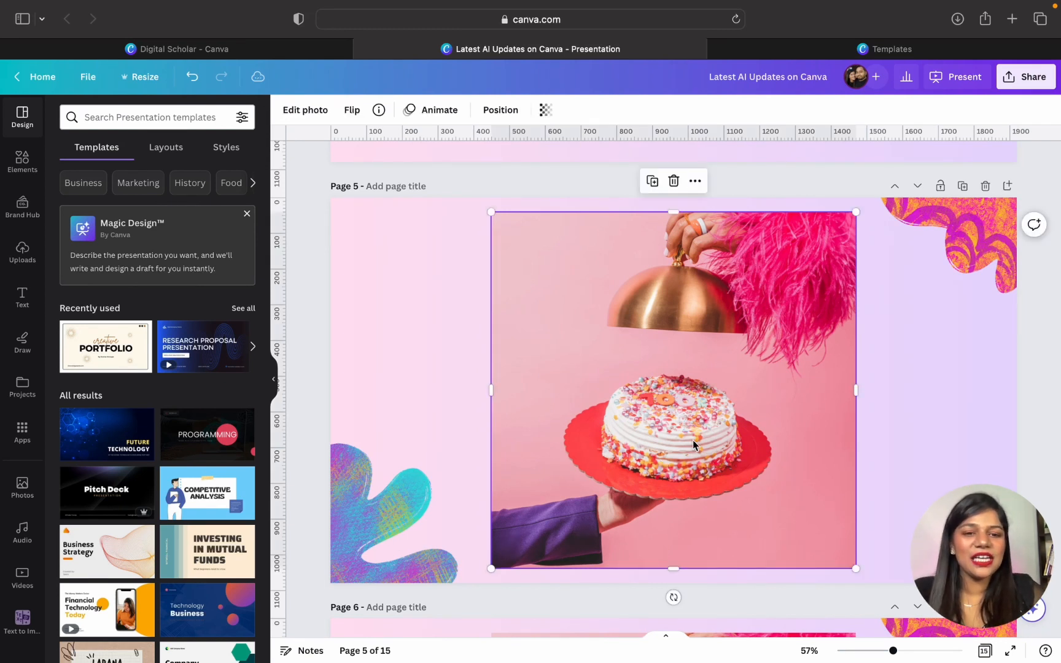
pyautogui.moveTo(688, 342); pyautogui.dragTo(657, 378)
pyautogui.press('super+z')
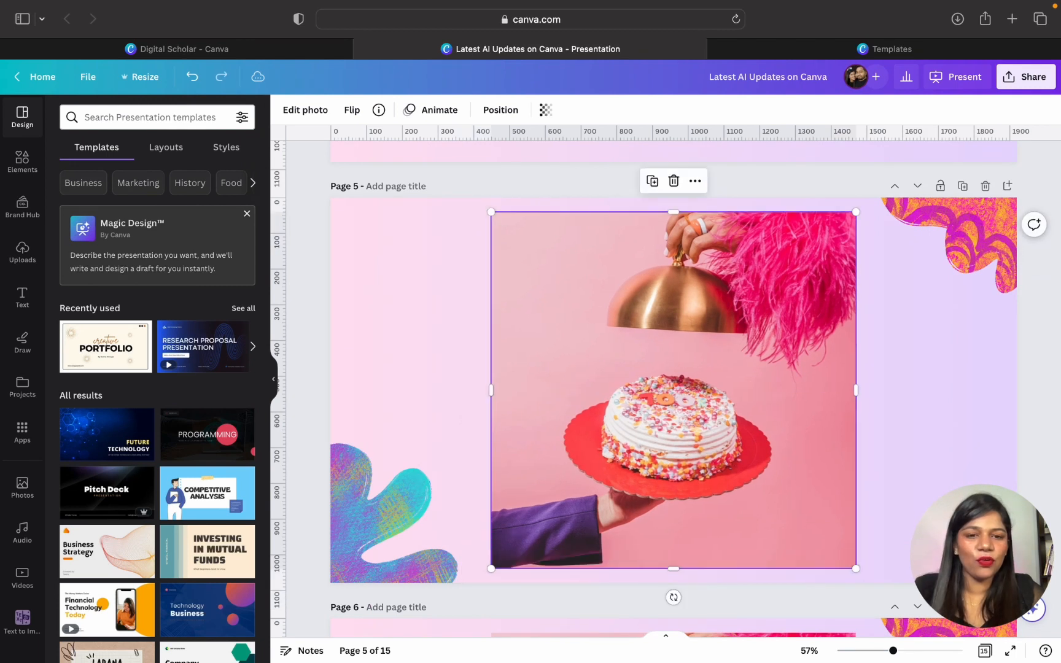
pyautogui.click(304, 118)
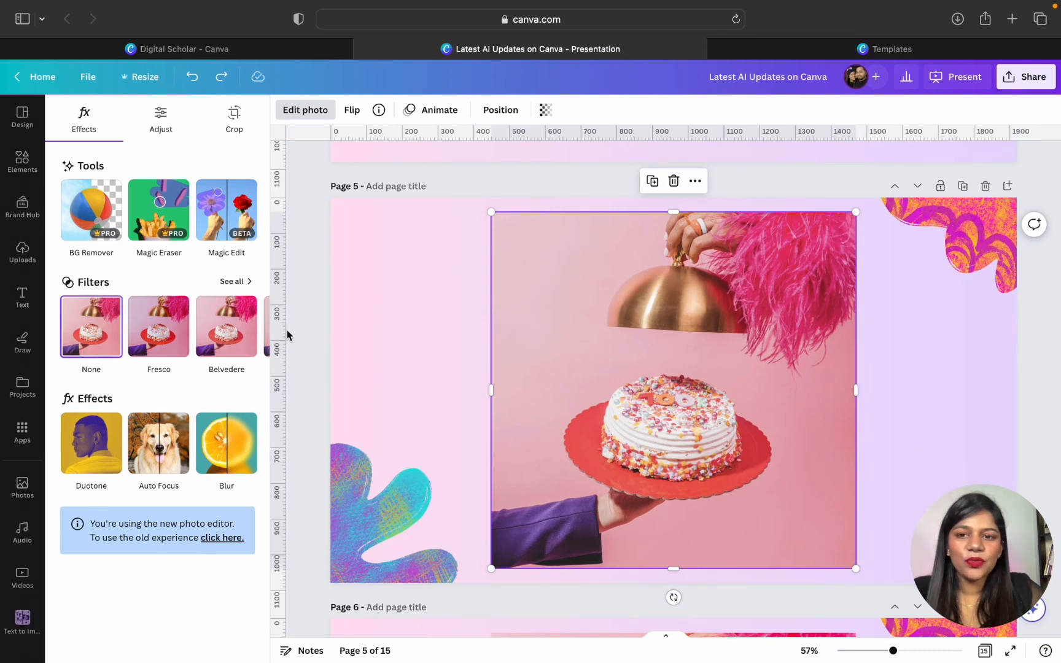
pyautogui.click(226, 217)
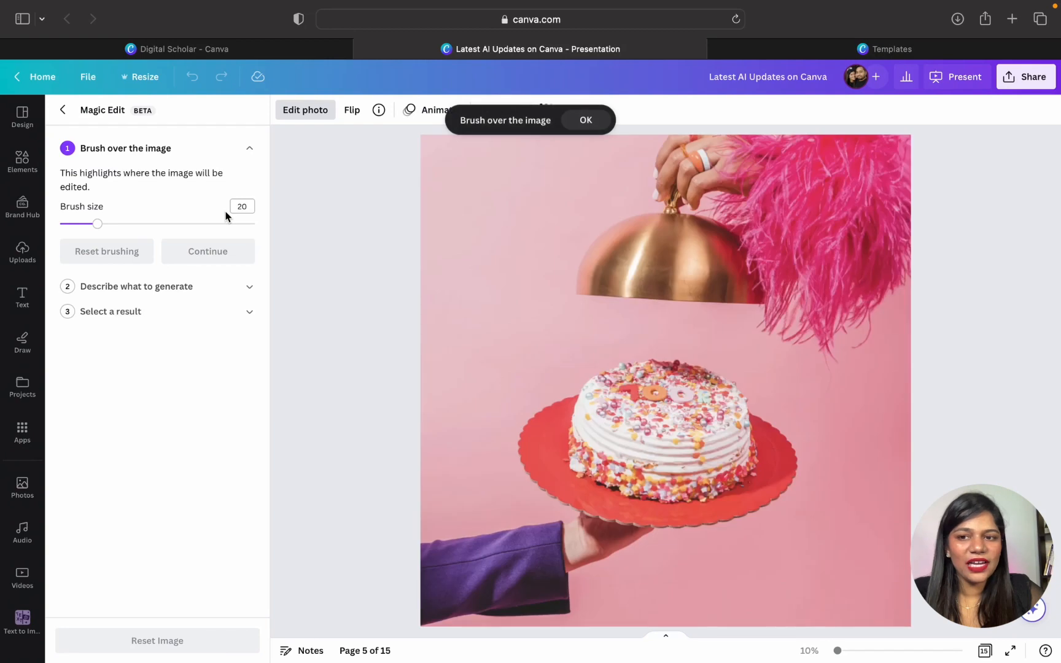
# - Set the Magic Edit brush size to 48, brush over the whole cake and continue to the description stage
pyautogui.moveTo(97, 225)
pyautogui.mouseDown()
pyautogui.moveTo(146, 229)
pyautogui.moveTo(99, 226)
pyautogui.mouseUp()
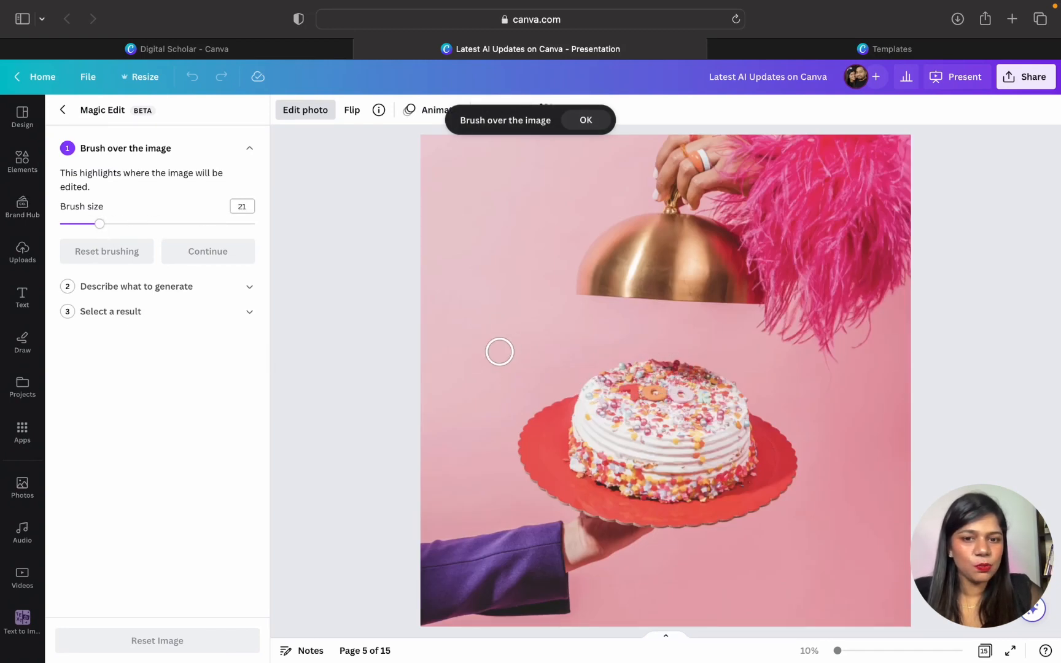
pyautogui.moveTo(101, 227); pyautogui.dragTo(152, 231)
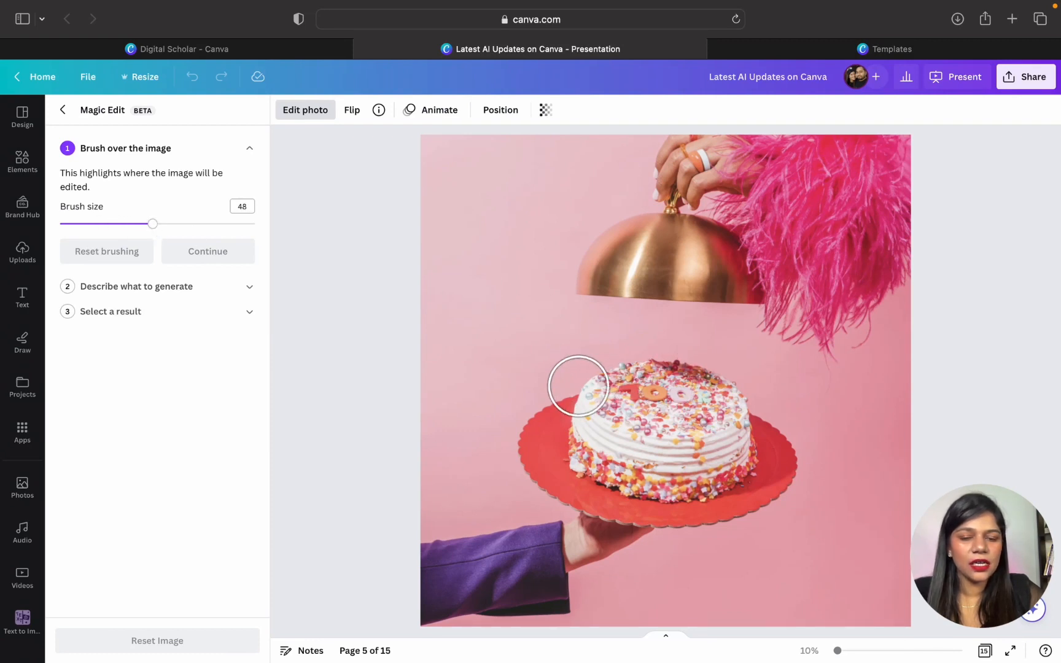
pyautogui.click(610, 394)
pyautogui.moveTo(610, 394)
pyautogui.mouseDown()
pyautogui.moveTo(595, 453)
pyautogui.moveTo(619, 465)
pyautogui.moveTo(698, 476)
pyautogui.moveTo(728, 465)
pyautogui.moveTo(717, 406)
pyautogui.moveTo(681, 386)
pyautogui.moveTo(629, 385)
pyautogui.moveTo(636, 414)
pyautogui.moveTo(683, 434)
pyautogui.mouseUp()
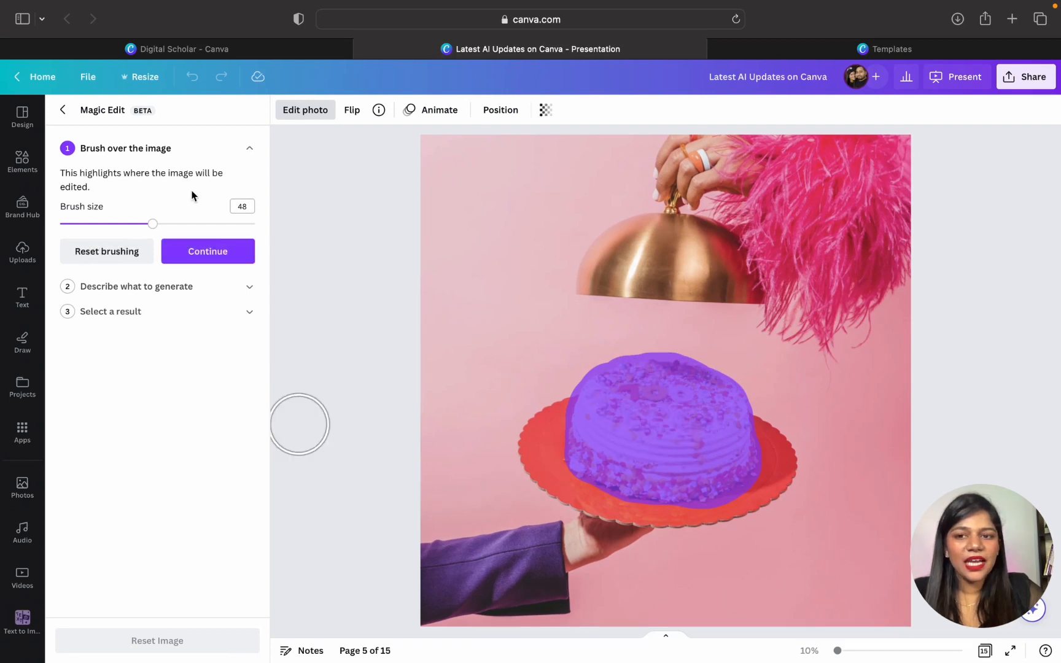
pyautogui.click(191, 256)
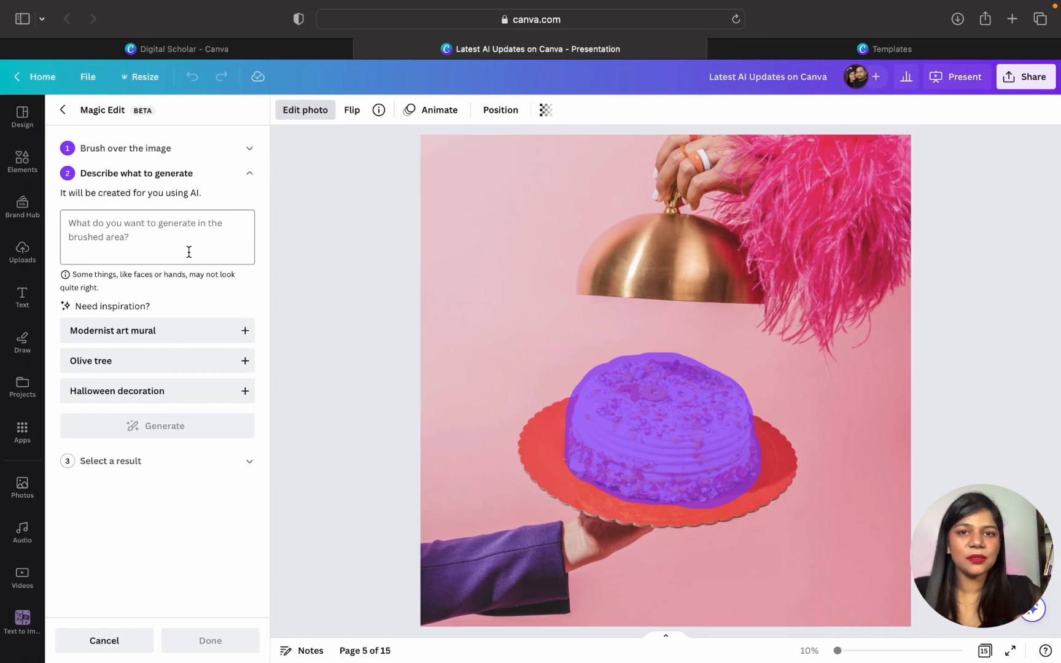
# - Generate a "pizza" in the brushed area in place of the cake
pyautogui.click(189, 251)
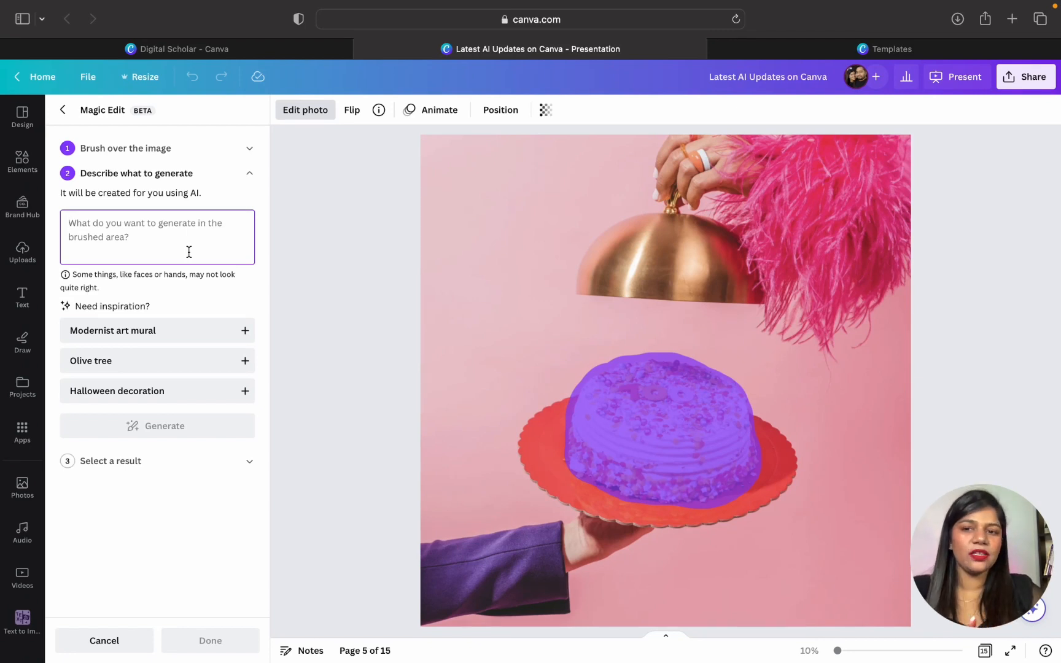
pyautogui.write('pizza')
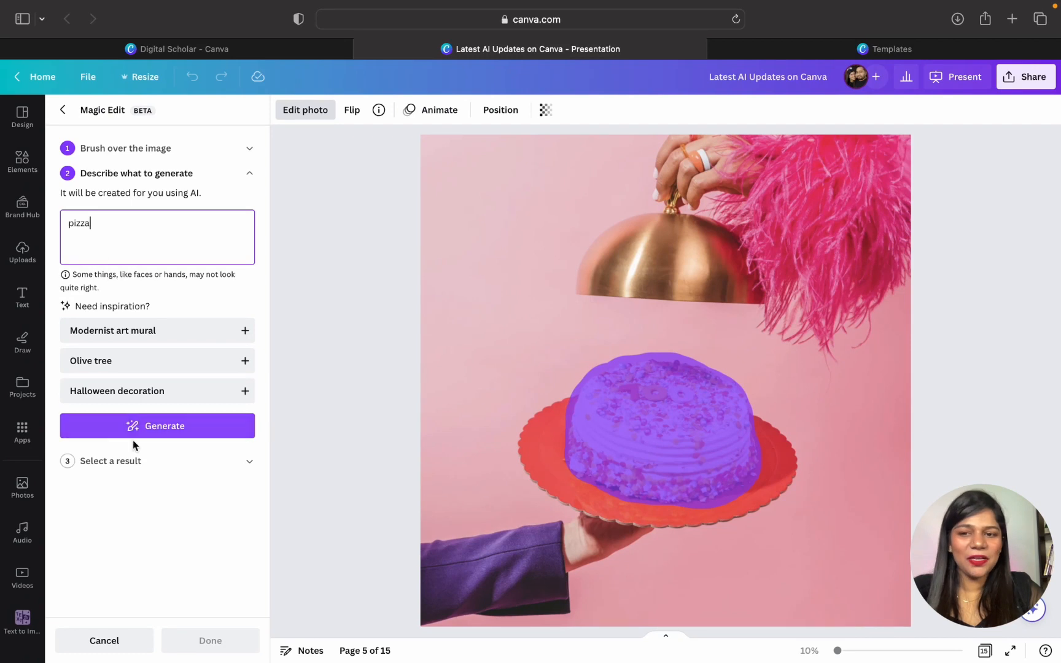
pyautogui.click(164, 427)
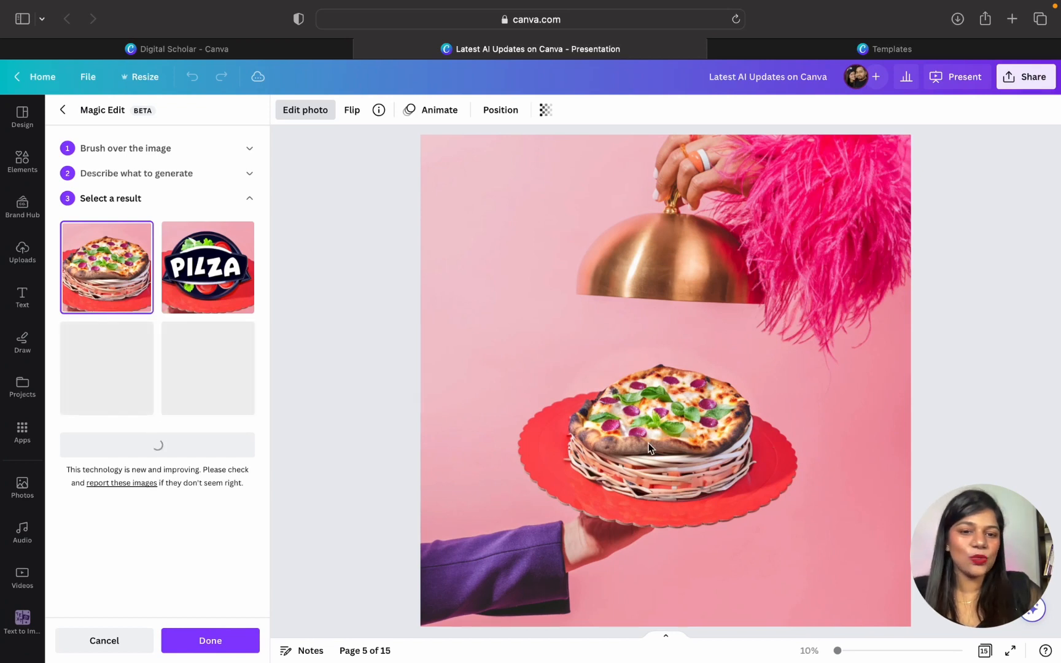
# - Preview the other three pizza results on the photo and generate a new set of results
pyautogui.click(205, 286)
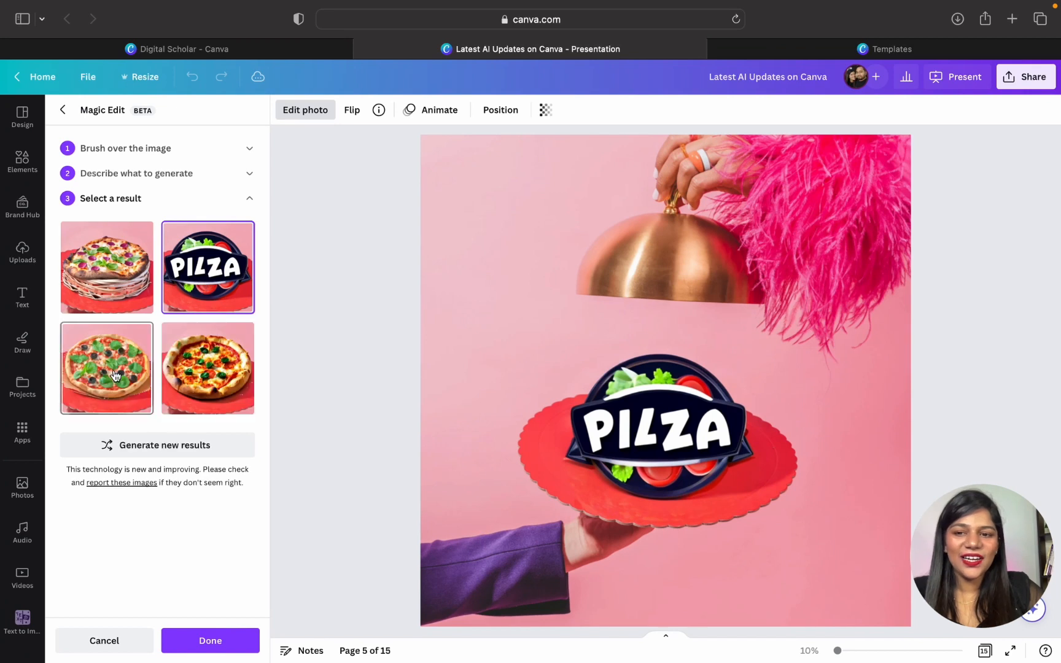
pyautogui.click(115, 375)
pyautogui.click(232, 377)
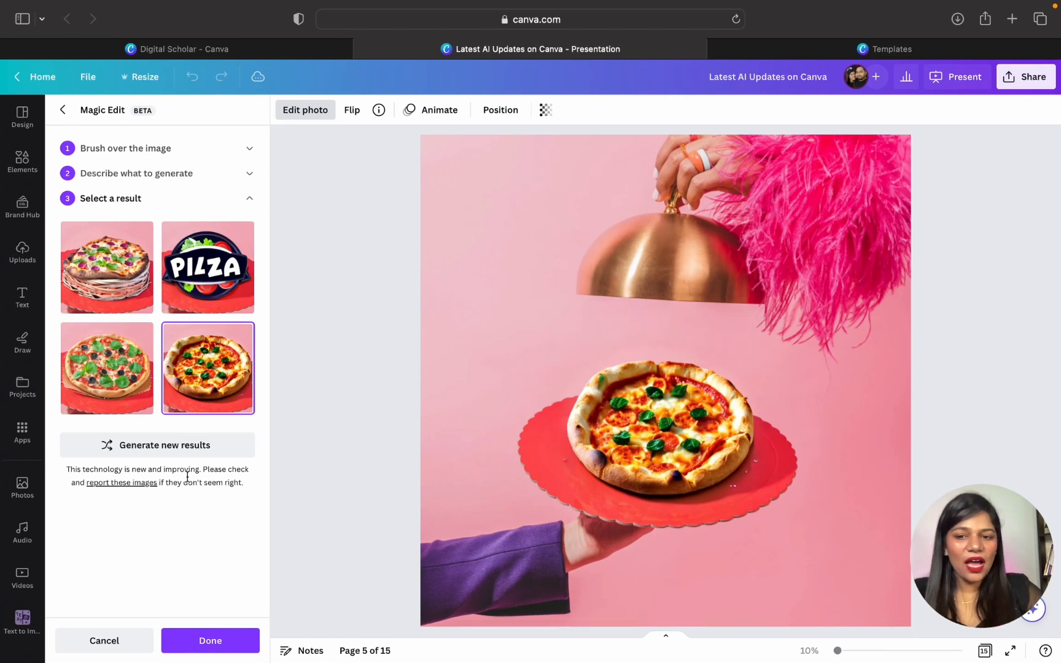
pyautogui.click(181, 454)
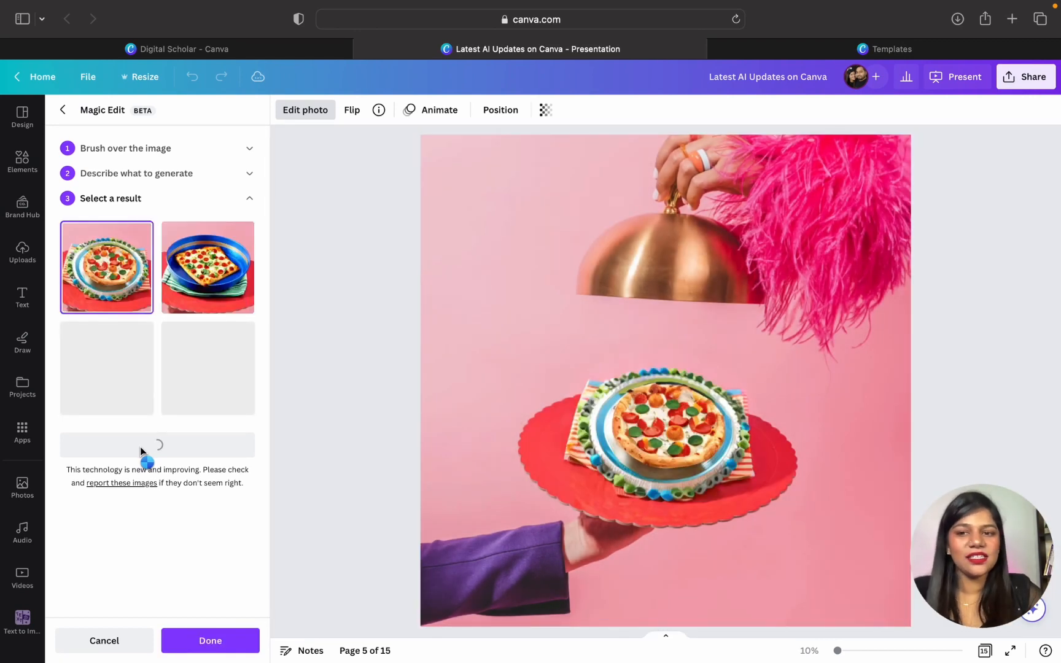
# - Preview the newly generated pizza results and apply the square pizza in the blue dish to the photo, leaving nothing selected
pyautogui.click(210, 272)
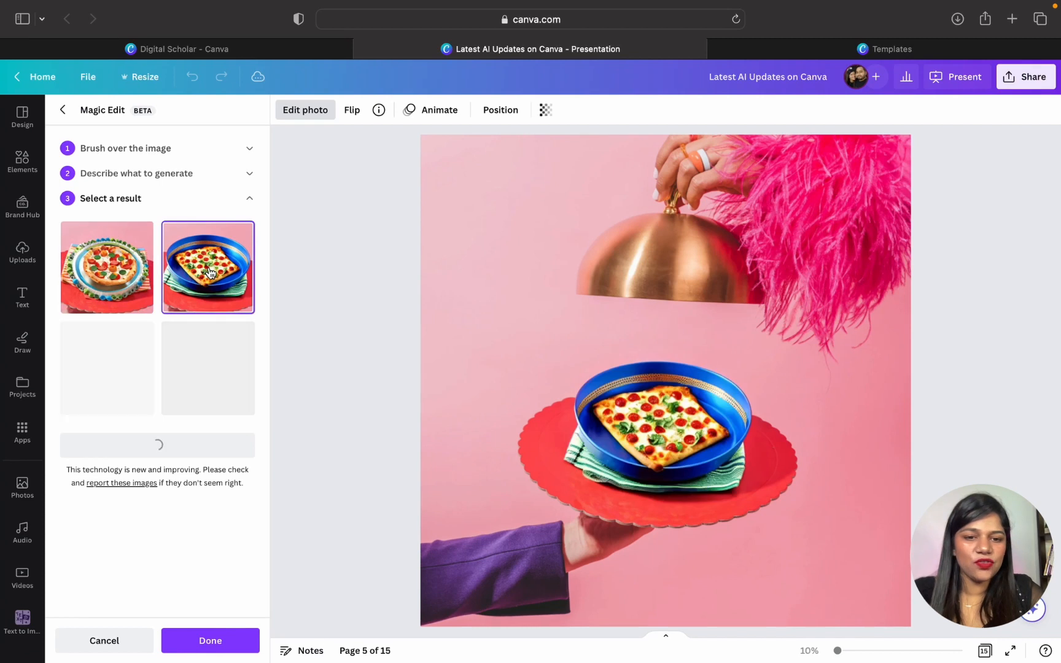
pyautogui.click(108, 304)
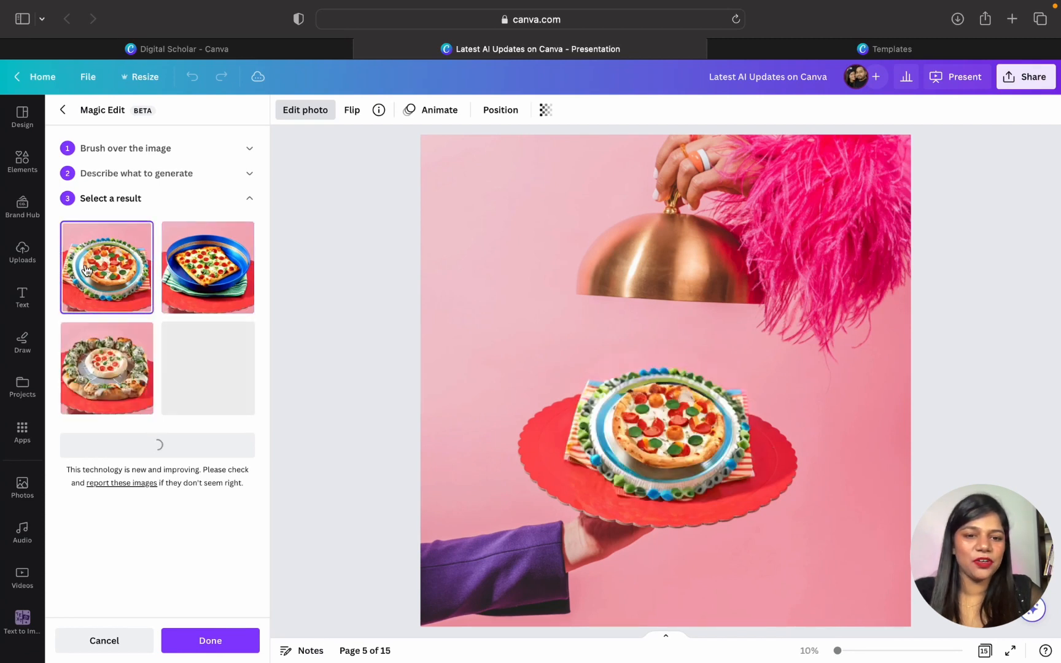
pyautogui.click(142, 351)
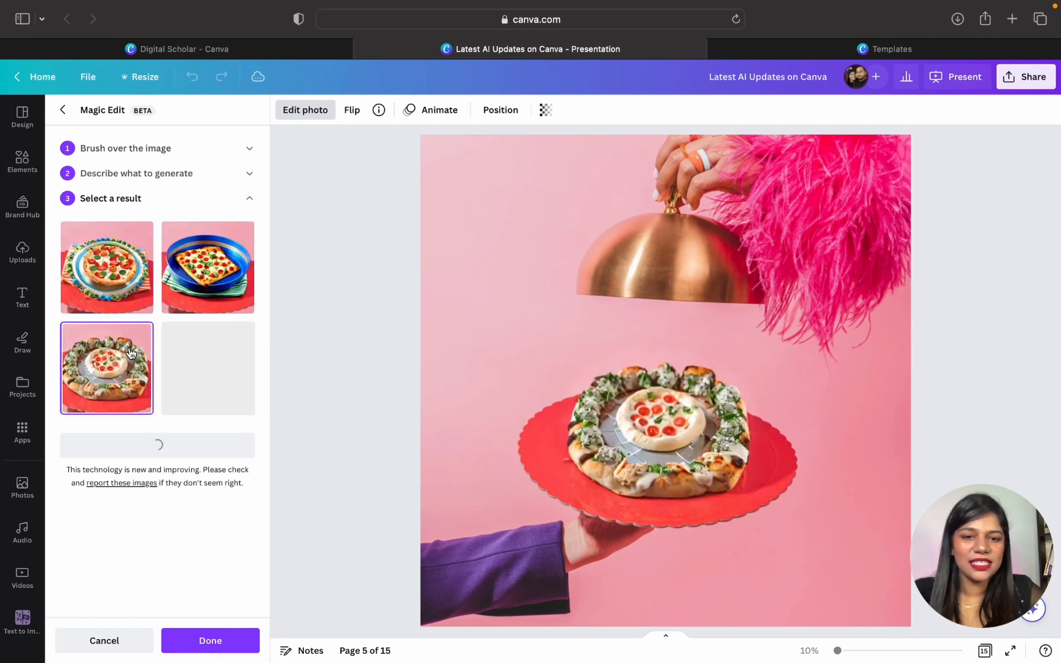
pyautogui.click(225, 280)
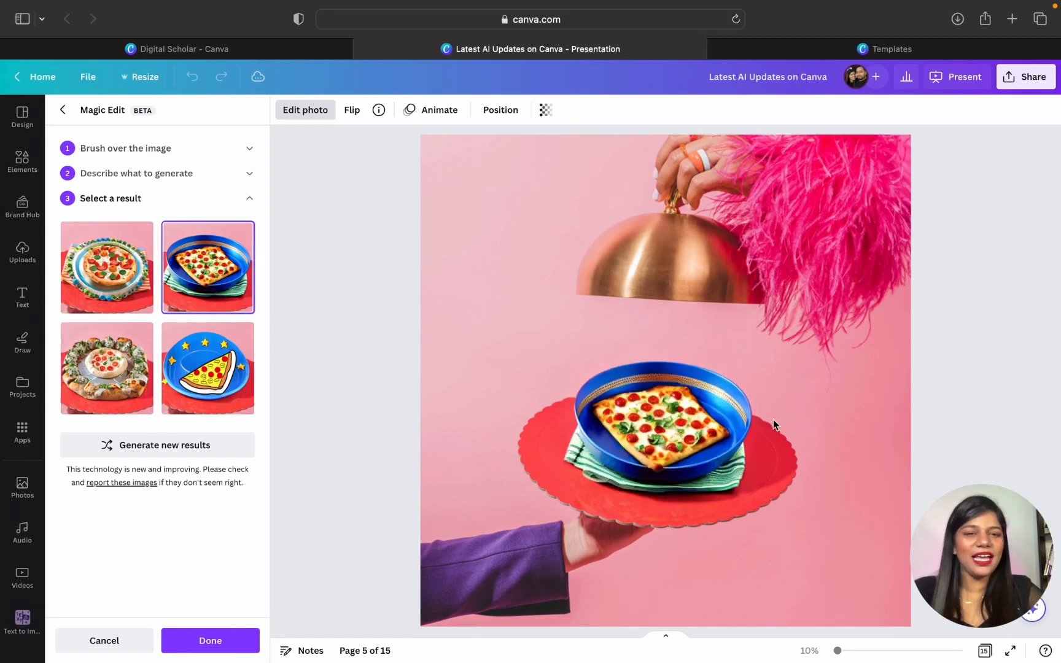
pyautogui.click(228, 643)
pyautogui.click(410, 516)
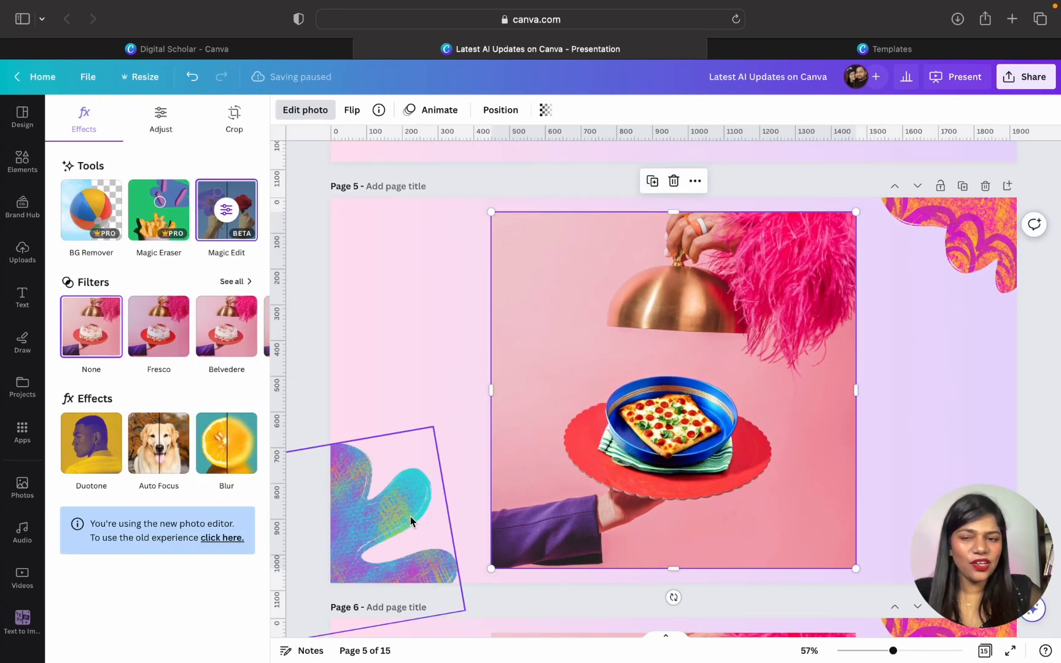
pyautogui.doubleClick(410, 516)
pyautogui.click(530, 353)
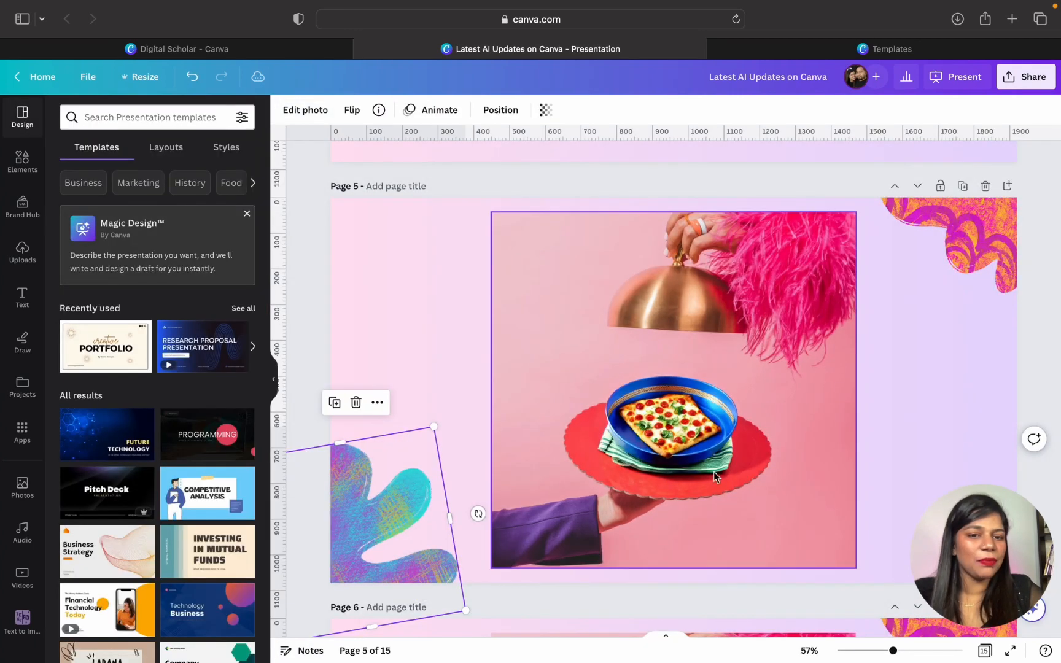
pyautogui.click(314, 308)
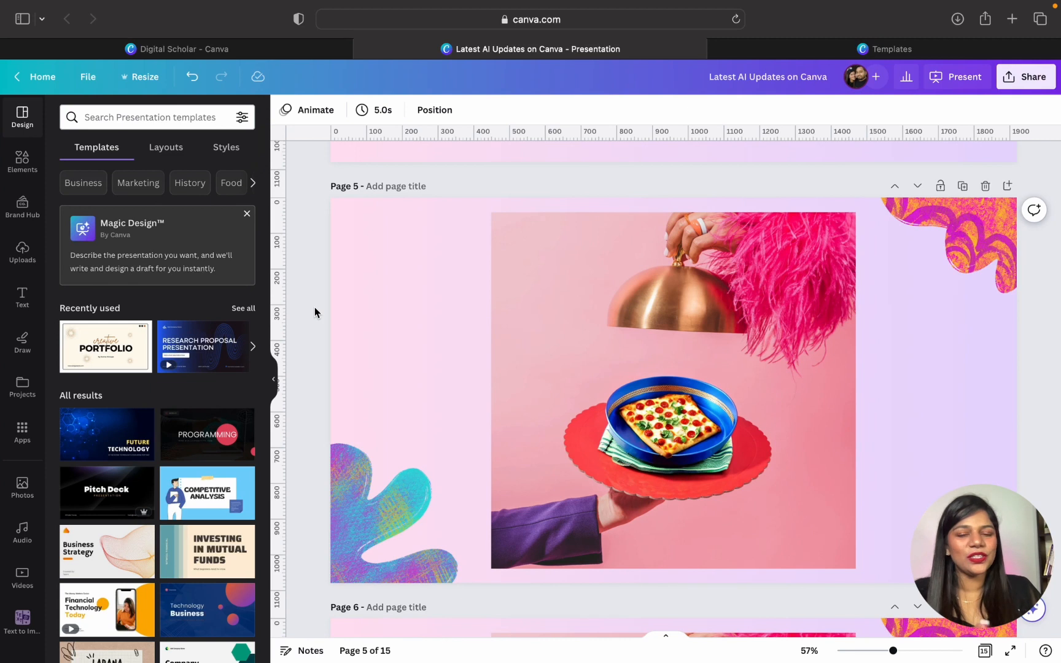
# - Review the Magic Edit slides on pages 4 to 6 and the Magic Eraser title slide on page 7
pyautogui.scroll(10, 314, 313)
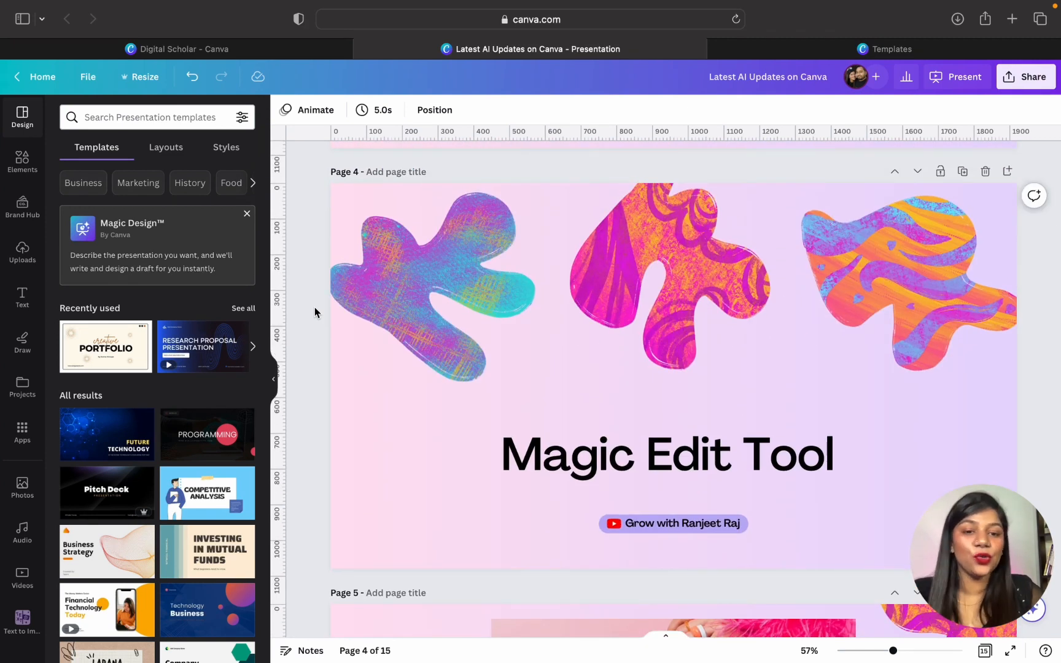
pyautogui.scroll(-5, 314, 312)
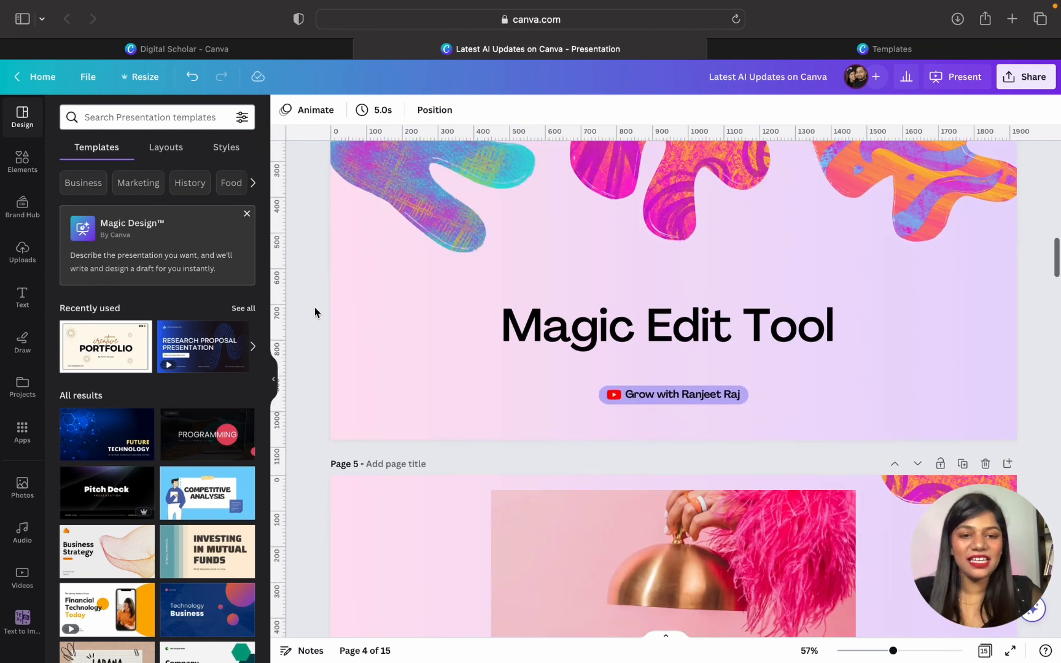
pyautogui.scroll(-15, 314, 312)
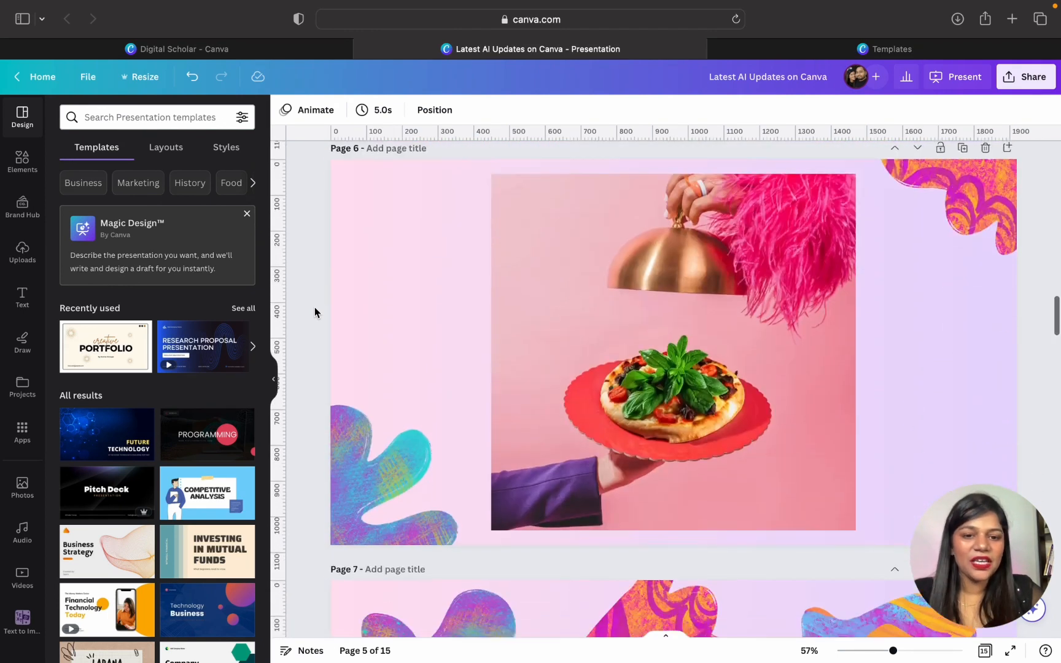
pyautogui.scroll(5, 314, 312)
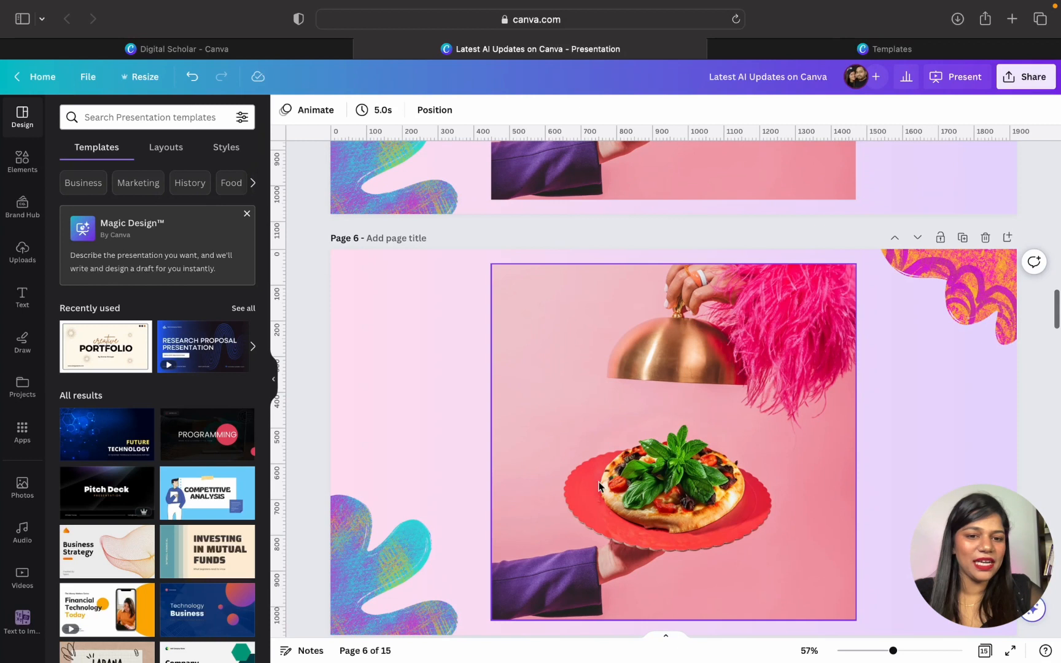
pyautogui.scroll(-8, 677, 500)
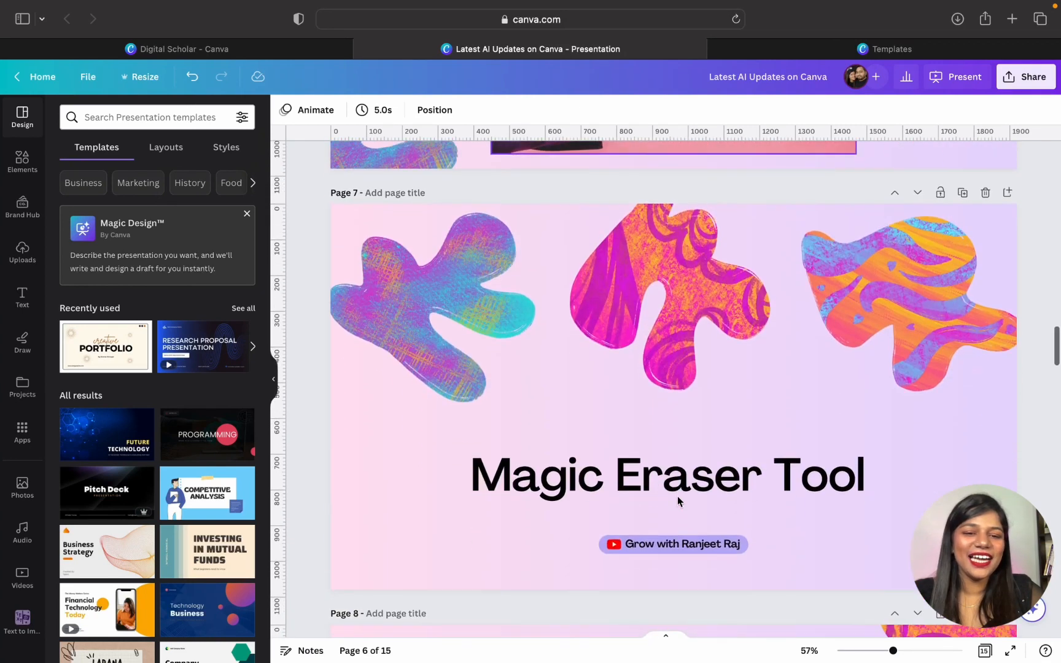
pyautogui.scroll(1, 677, 496)
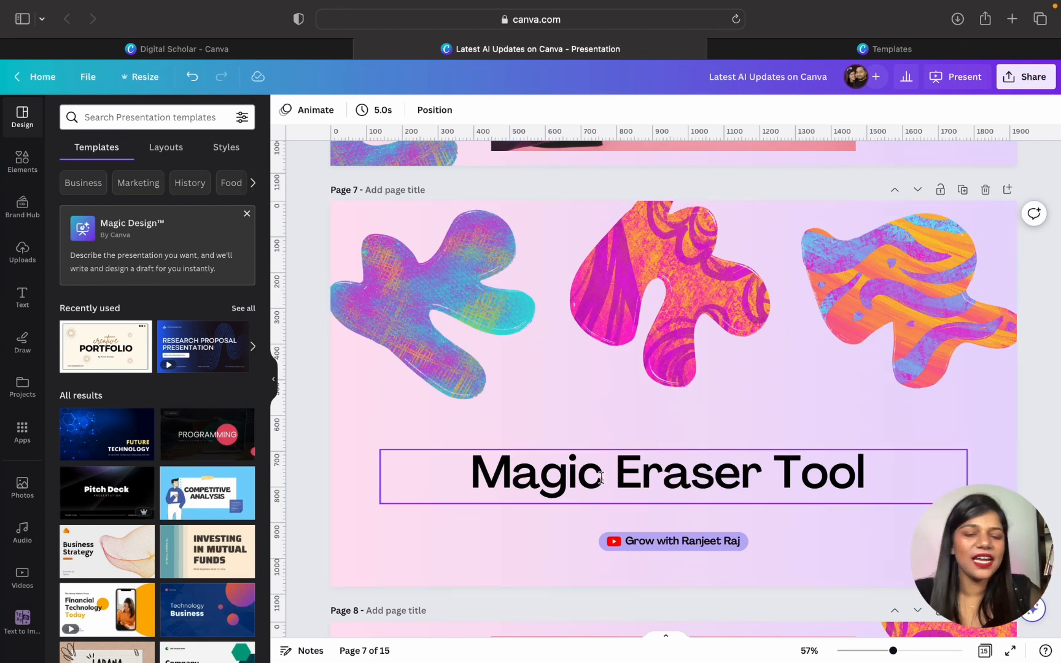
# - Open the photo of the handbags and sandal on page 8 in Magic Eraser
pyautogui.scroll(-9, 600, 477)
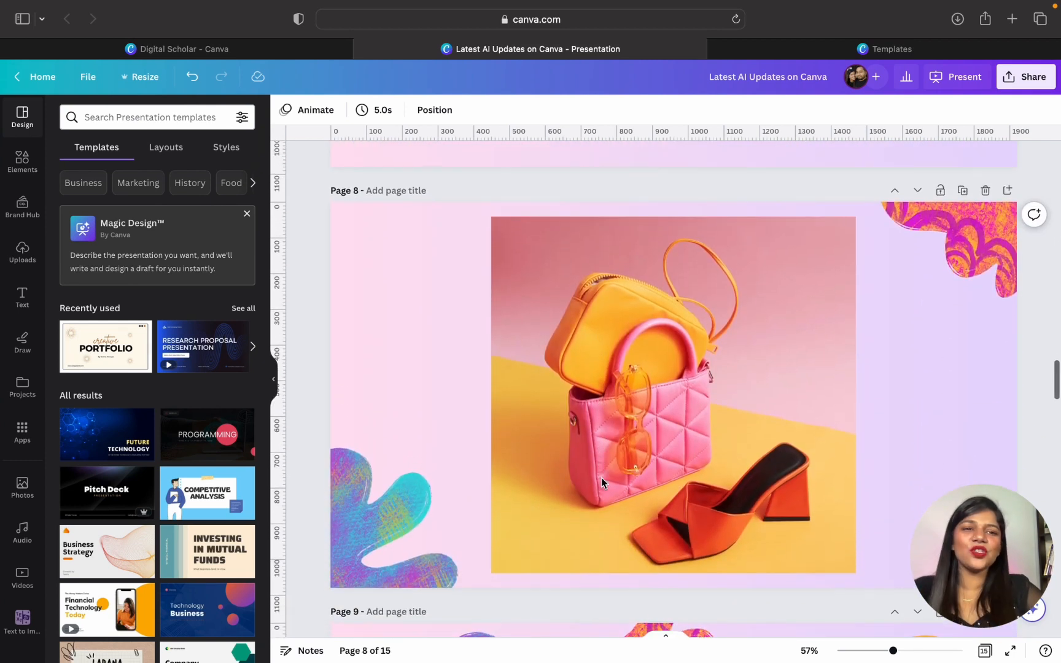
pyautogui.scroll(-1, 601, 478)
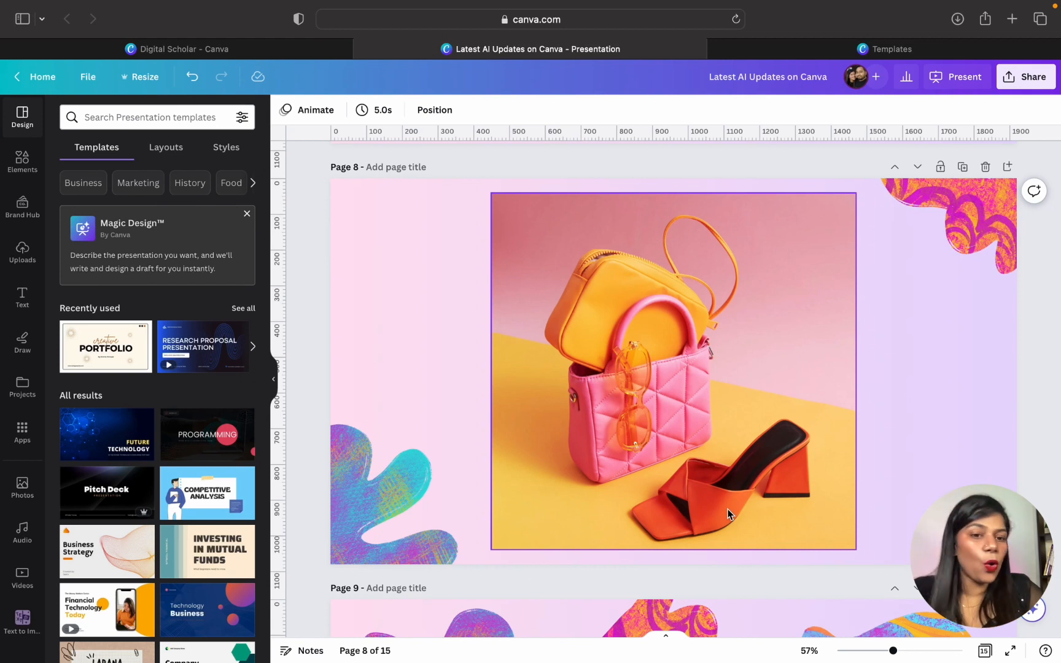
pyautogui.click(677, 460)
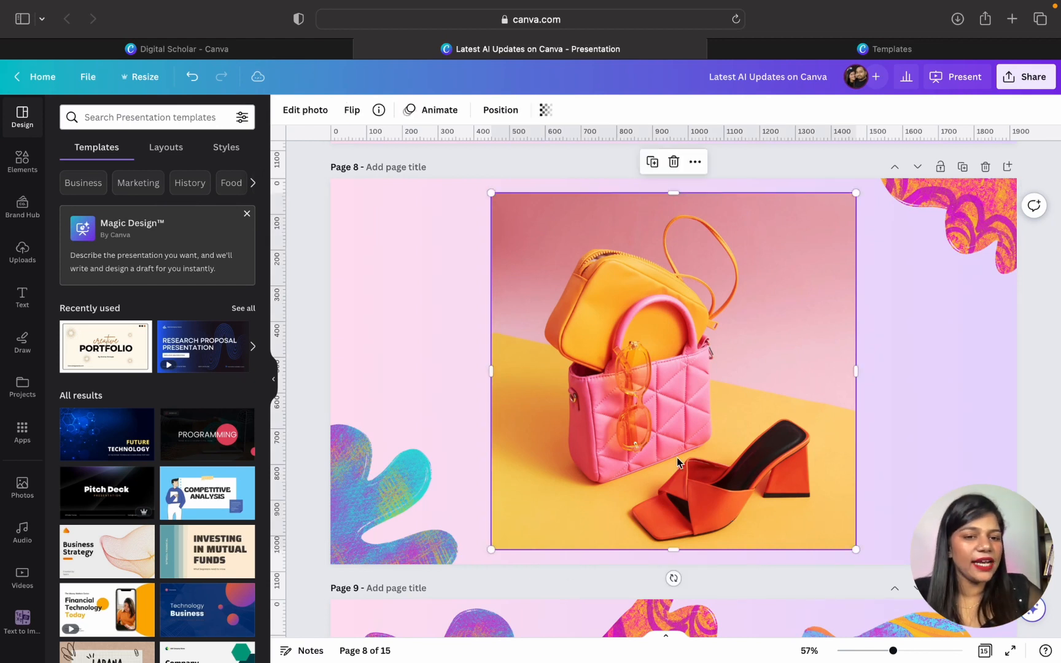
pyautogui.click(316, 114)
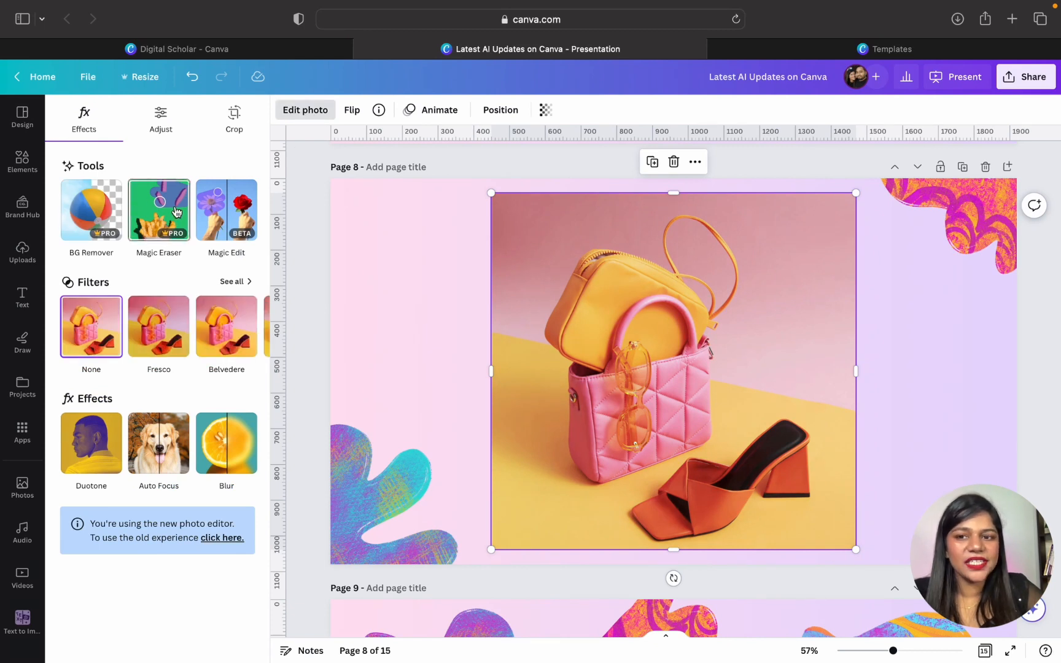
pyautogui.click(157, 211)
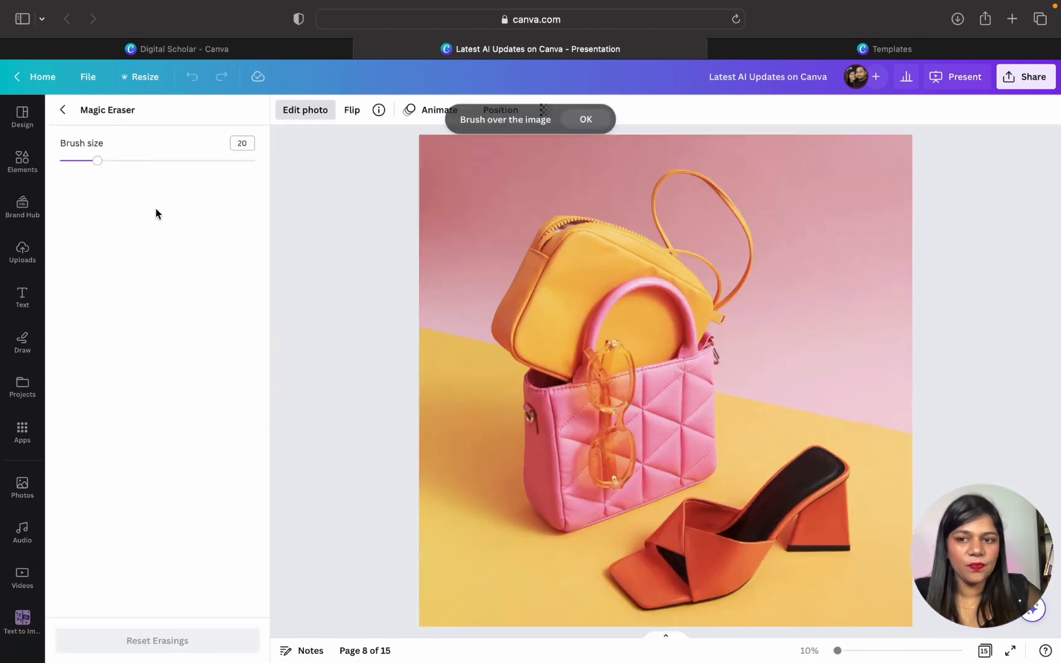
# - Set the Magic Eraser brush size to 36, erase the orange sandal from the photo and return to the page
pyautogui.moveTo(102, 167); pyautogui.dragTo(130, 166)
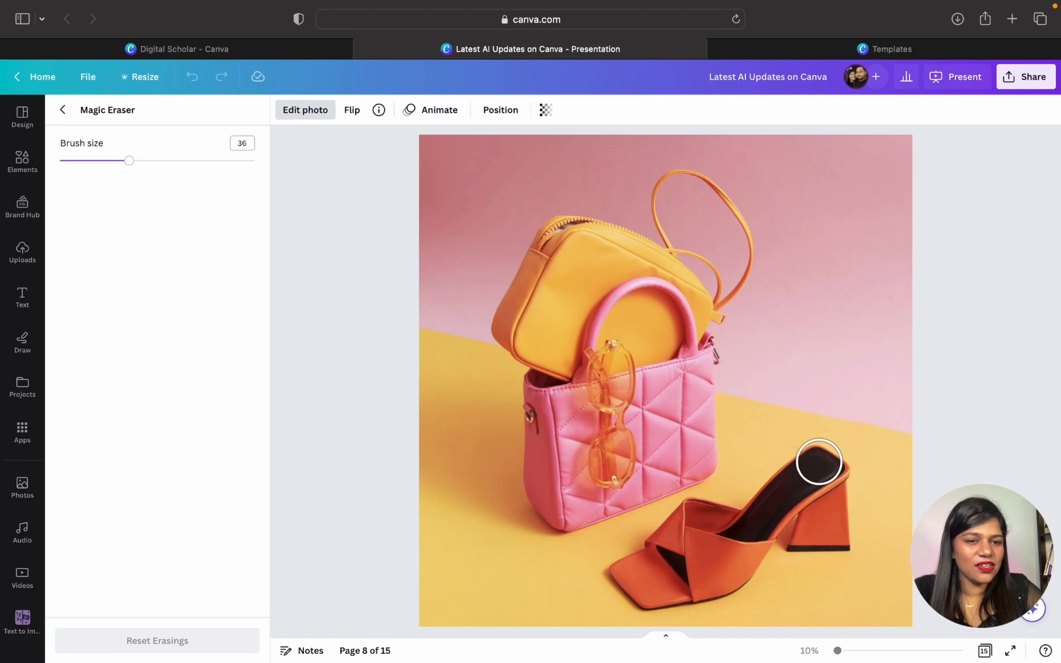
pyautogui.moveTo(820, 458)
pyautogui.mouseDown()
pyautogui.moveTo(838, 538)
pyautogui.moveTo(800, 535)
pyautogui.moveTo(797, 520)
pyautogui.moveTo(811, 507)
pyautogui.moveTo(777, 554)
pyautogui.moveTo(682, 609)
pyautogui.moveTo(651, 605)
pyautogui.moveTo(615, 579)
pyautogui.moveTo(689, 519)
pyautogui.moveTo(712, 531)
pyautogui.moveTo(666, 574)
pyautogui.moveTo(723, 559)
pyautogui.moveTo(821, 456)
pyautogui.moveTo(729, 516)
pyautogui.mouseUp()
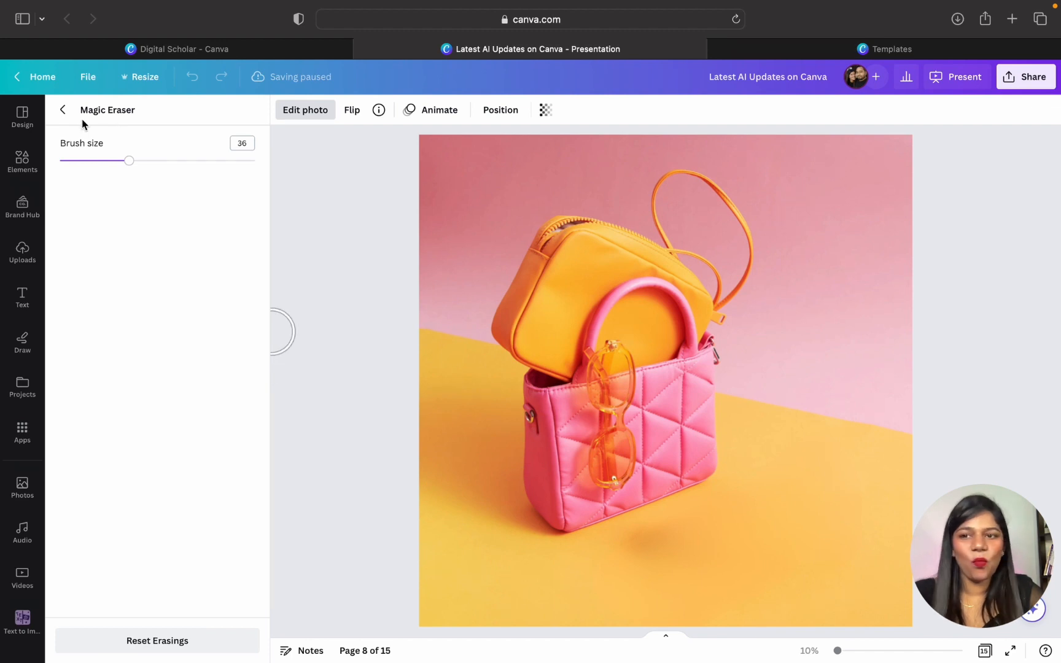
pyautogui.click(64, 110)
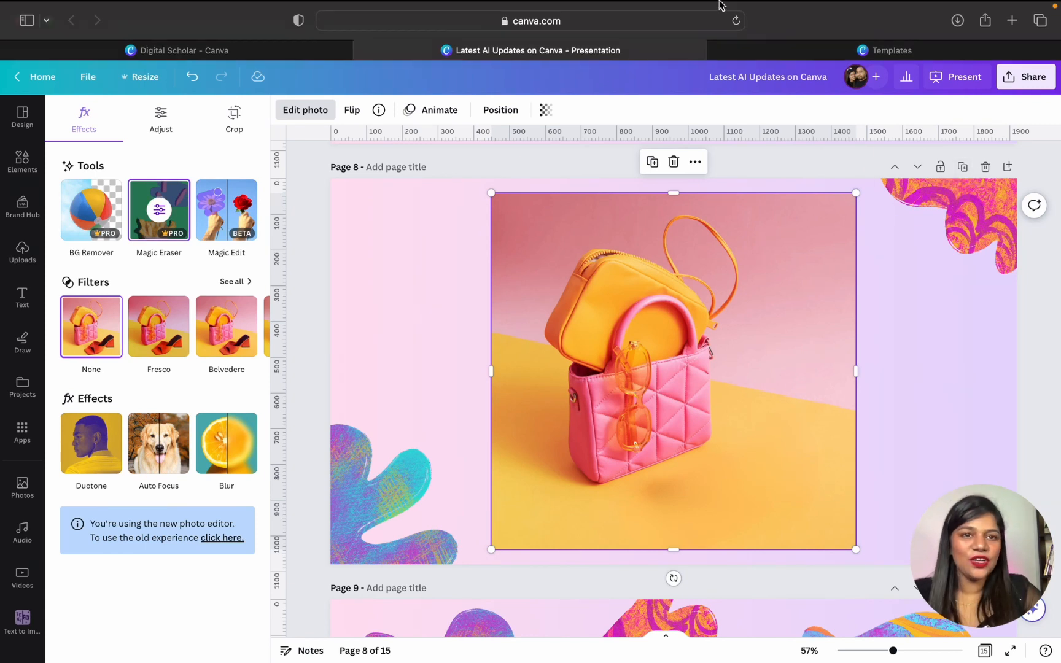
# - Add a blank page directly after the "5 Tips to Wash Hands" slide on page 10
pyautogui.scroll(-10, 767, 345)
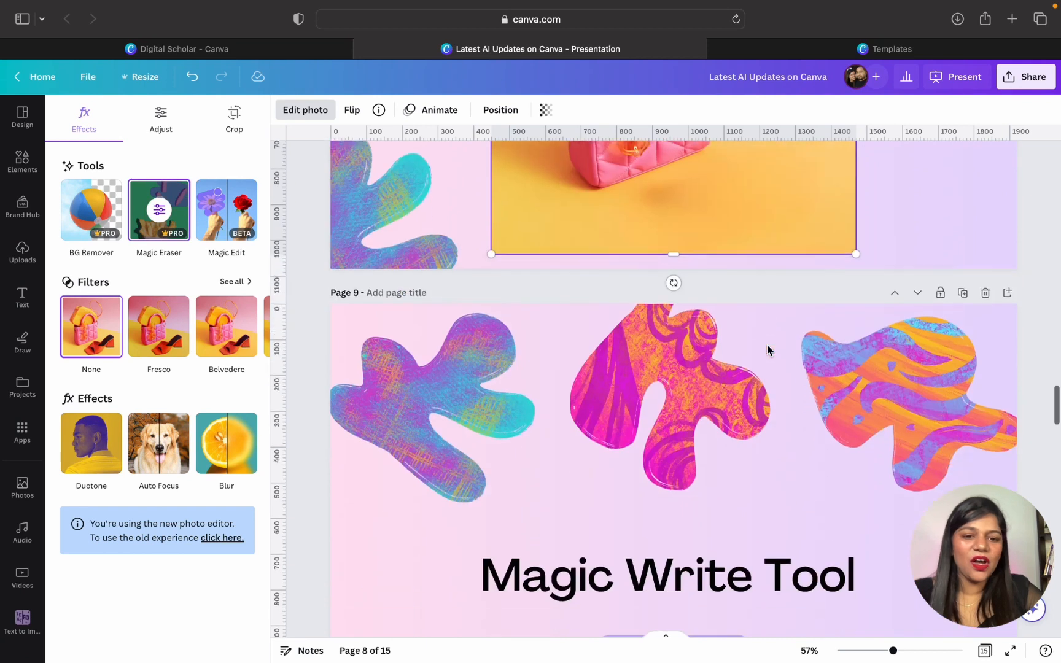
pyautogui.scroll(1, 767, 346)
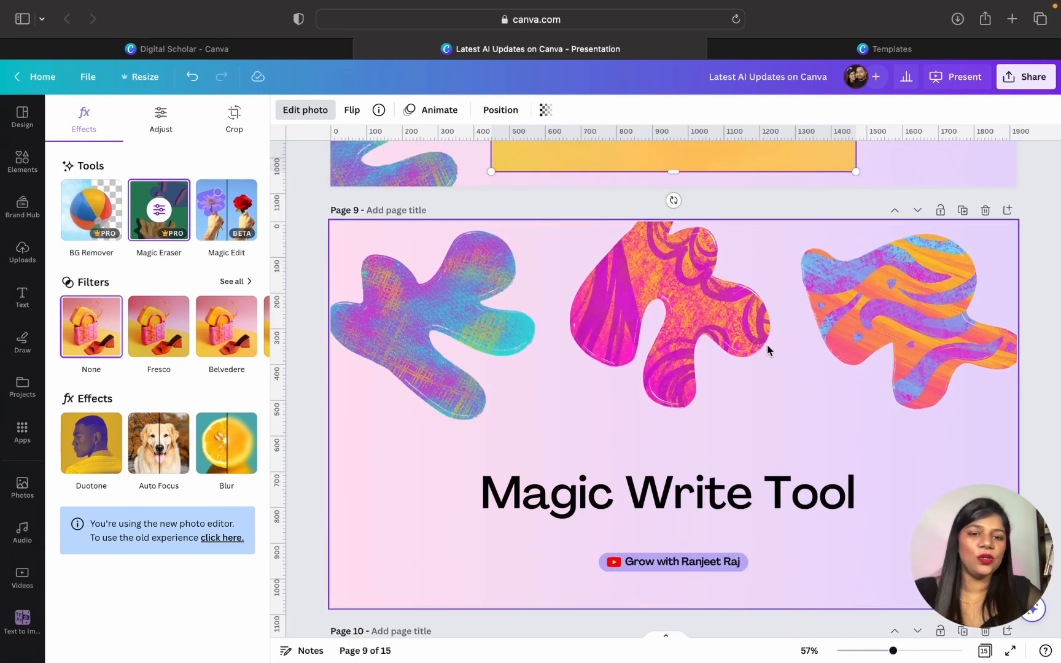
pyautogui.scroll(-8, 768, 347)
pyautogui.scroll(2, 767, 350)
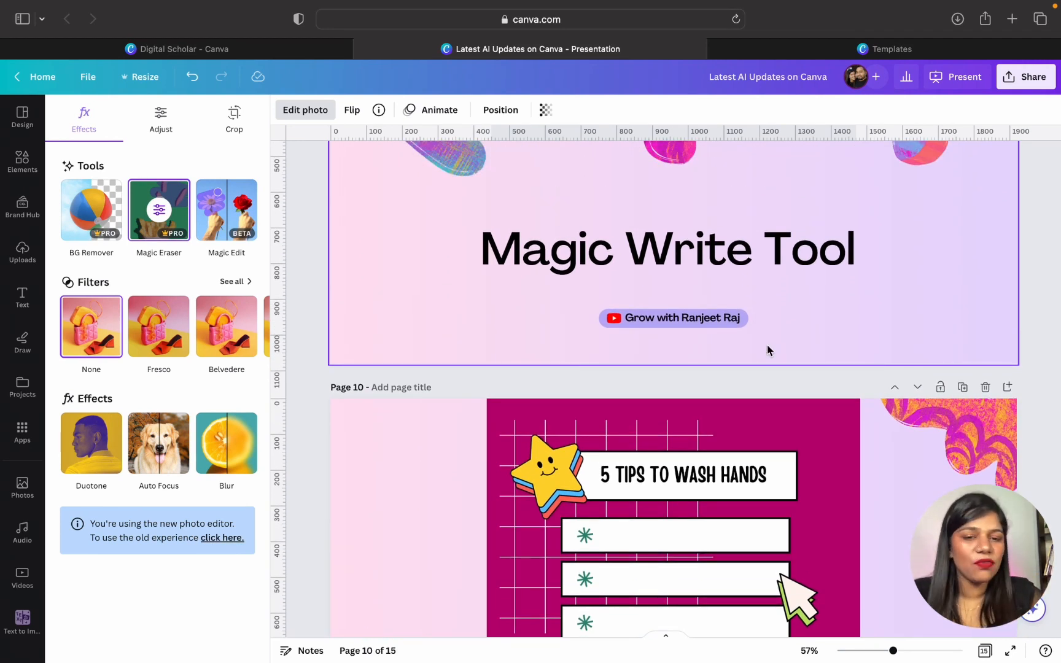
pyautogui.scroll(-5, 767, 350)
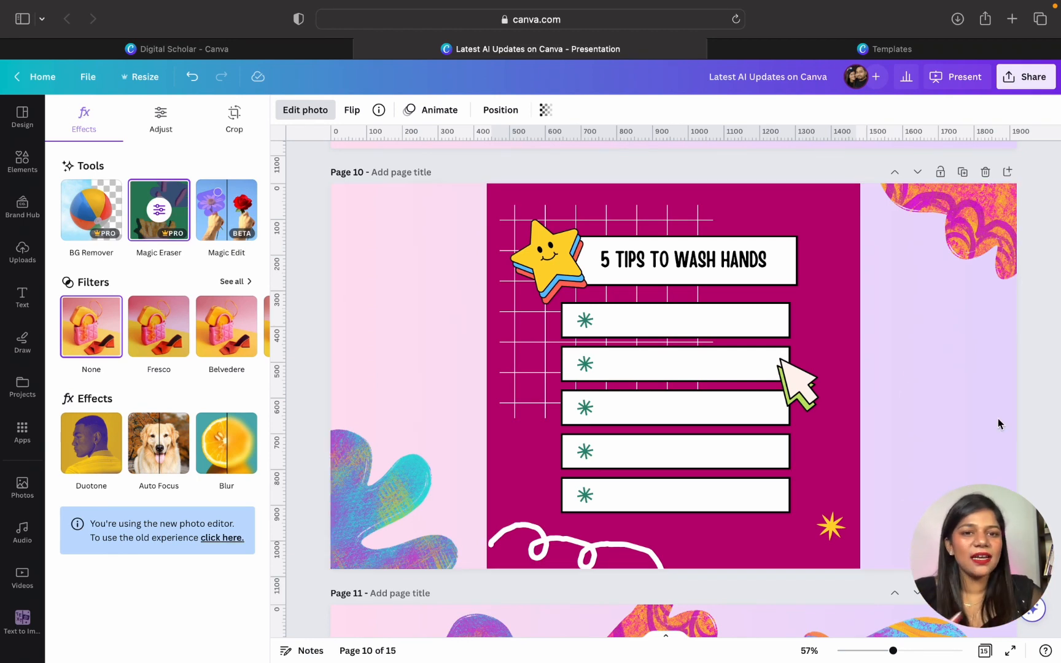
pyautogui.click(1009, 178)
pyautogui.moveTo(949, 543); pyautogui.dragTo(975, 17)
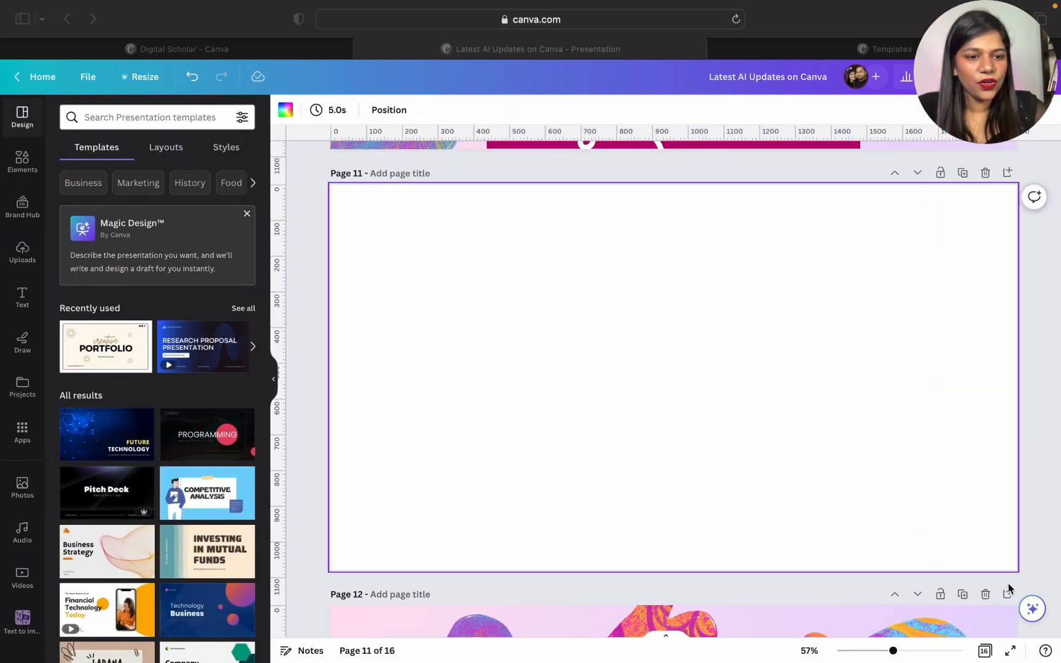
# - Generate text on the blank page with Magic Write using the prompt "5 tips to wash hand"
pyautogui.click(1031, 614)
pyautogui.click(1032, 608)
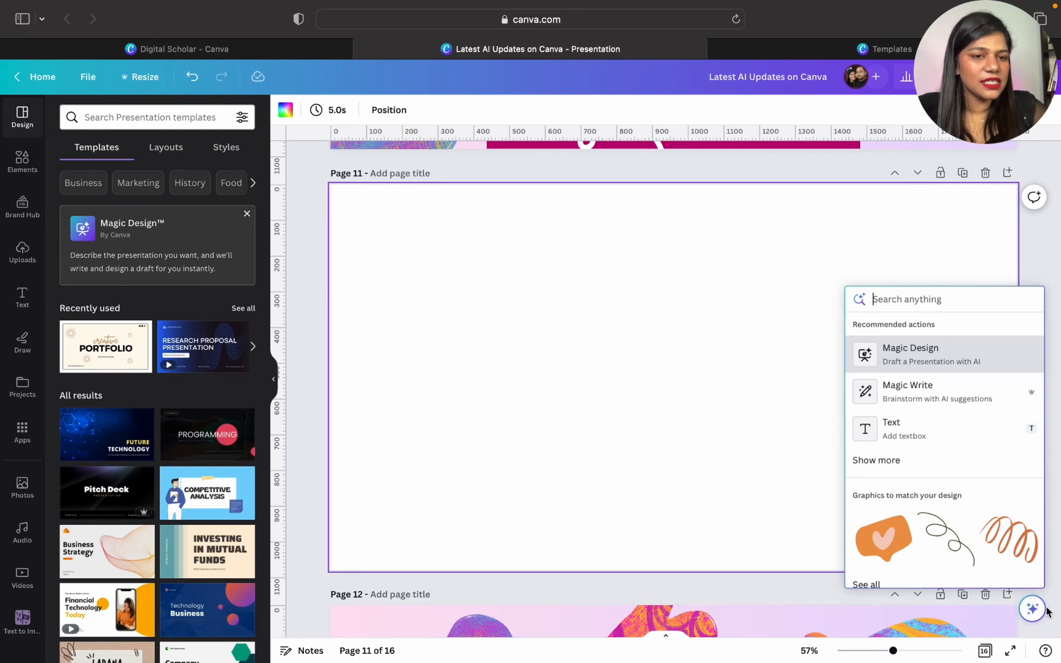
pyautogui.click(923, 392)
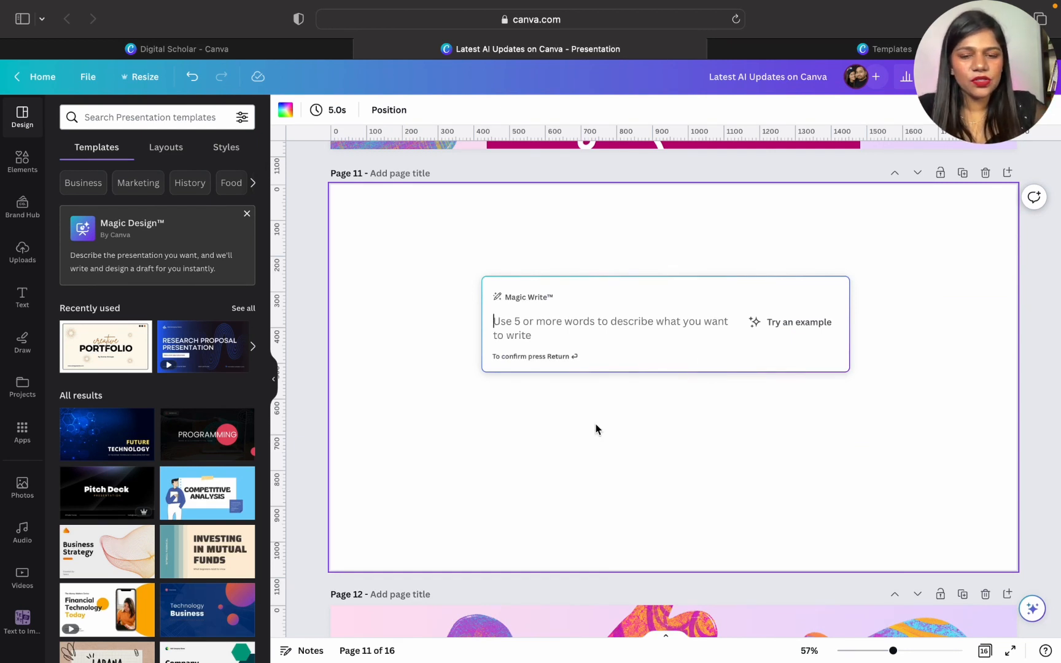
pyautogui.write('%')
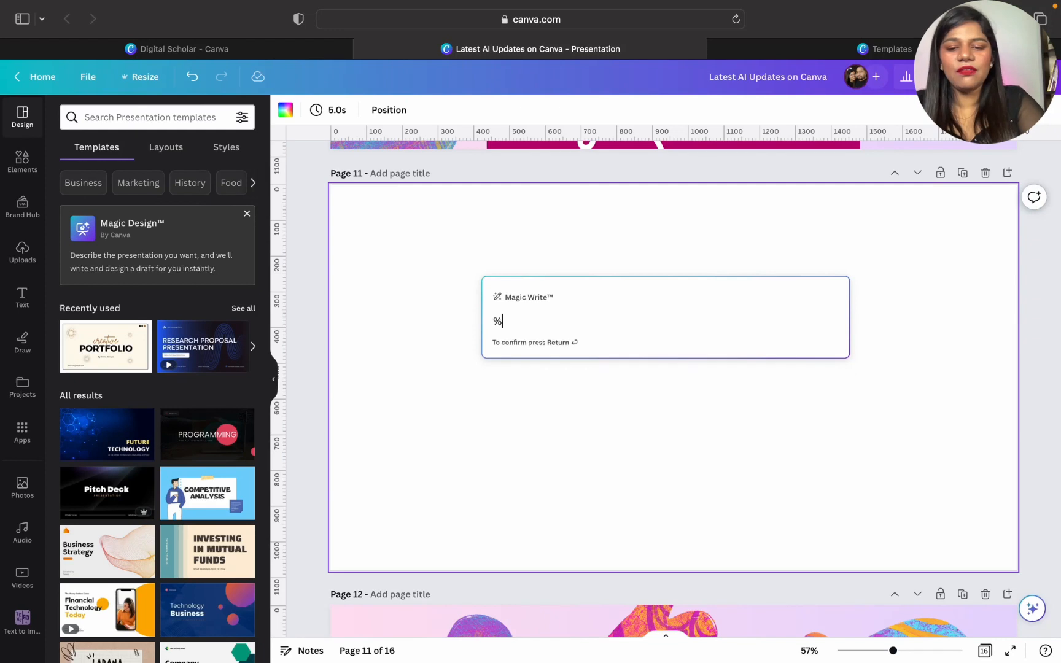
pyautogui.write(' ti')
pyautogui.press('BackSpace')
pyautogui.press('BackSpace')
pyautogui.press('BackSpace')
pyautogui.press('BackSpace')
pyautogui.write('5 tips to wash hand')
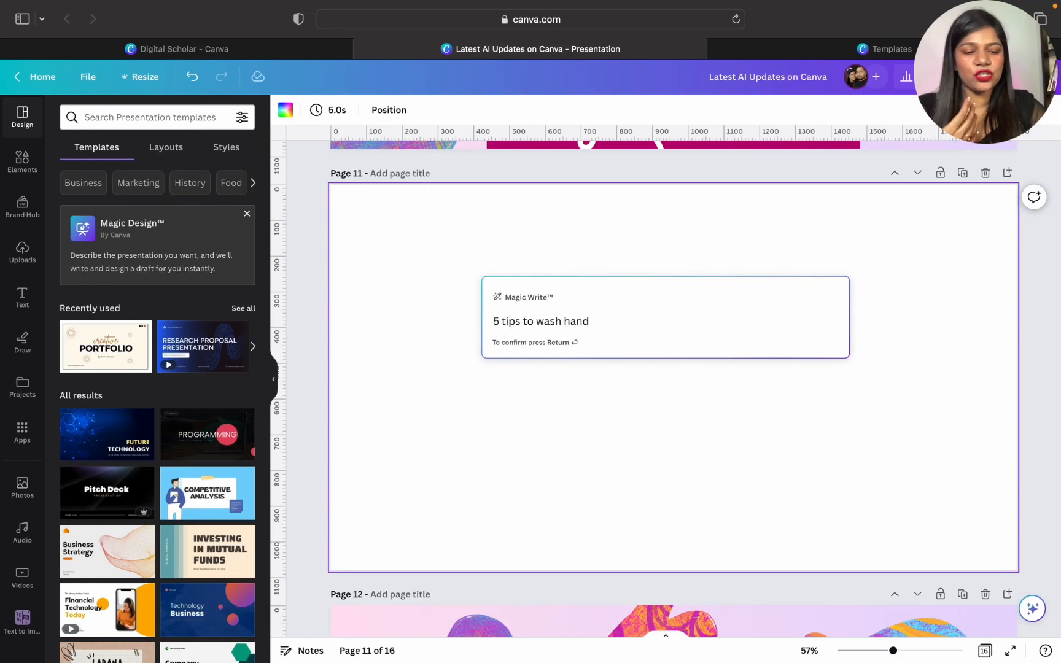
pyautogui.press('Return')
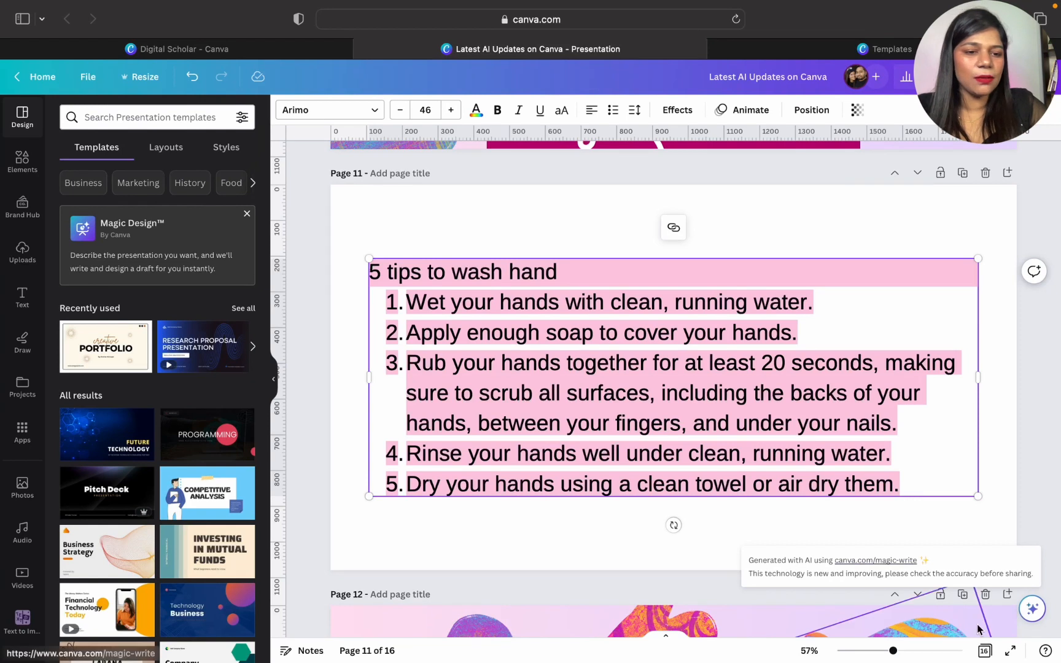
# - Summarize the generated hand-washing text with Magic Write and expand the summarized version
pyautogui.click(1031, 608)
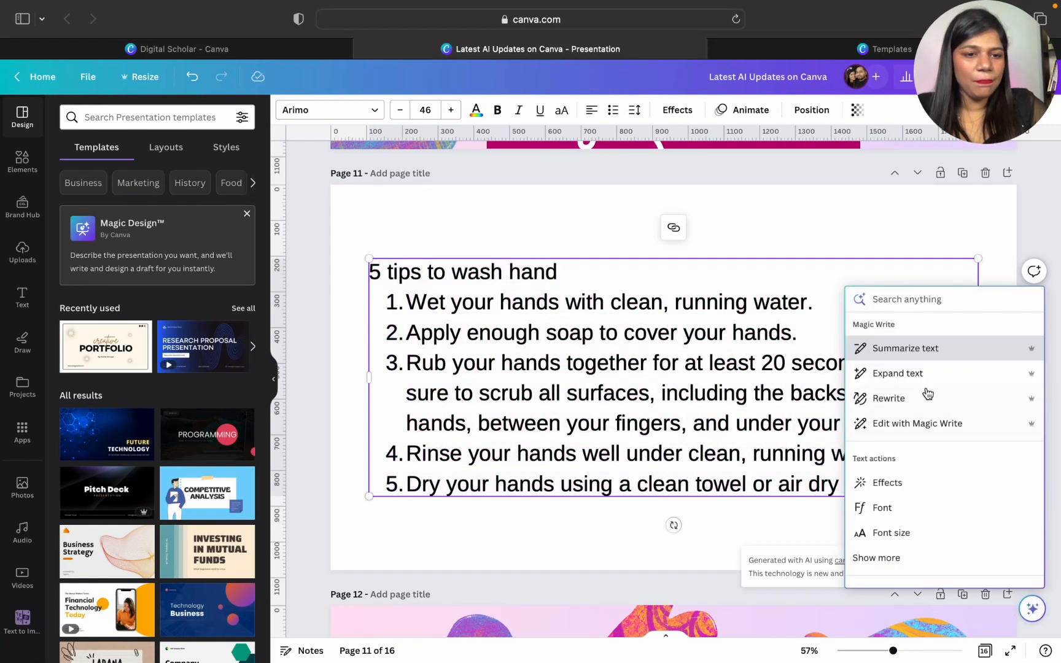
pyautogui.click(906, 348)
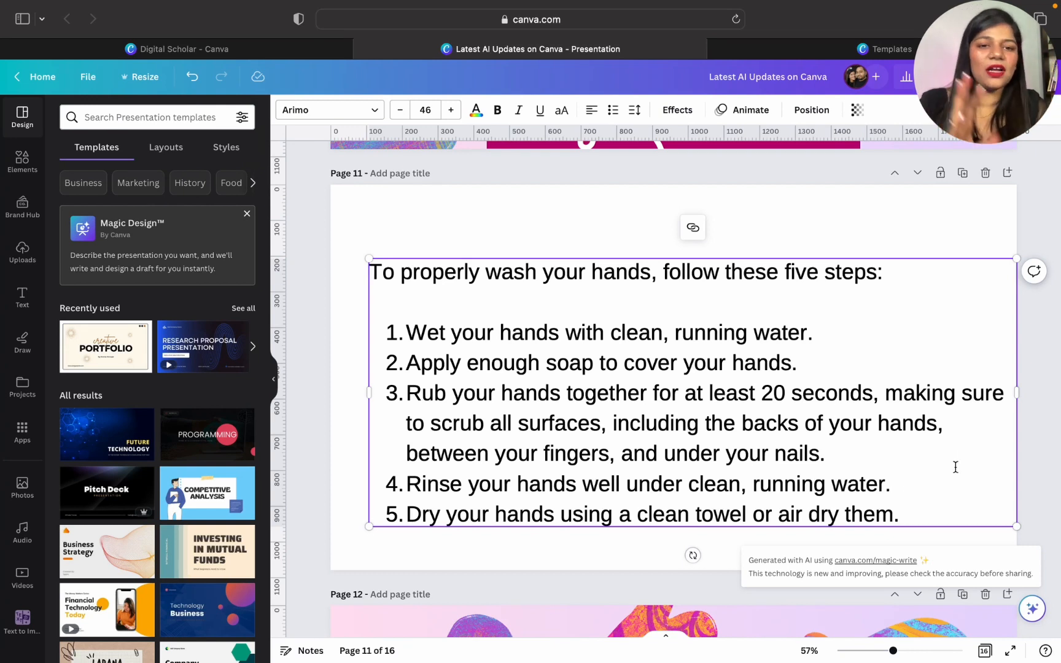
pyautogui.click(1031, 608)
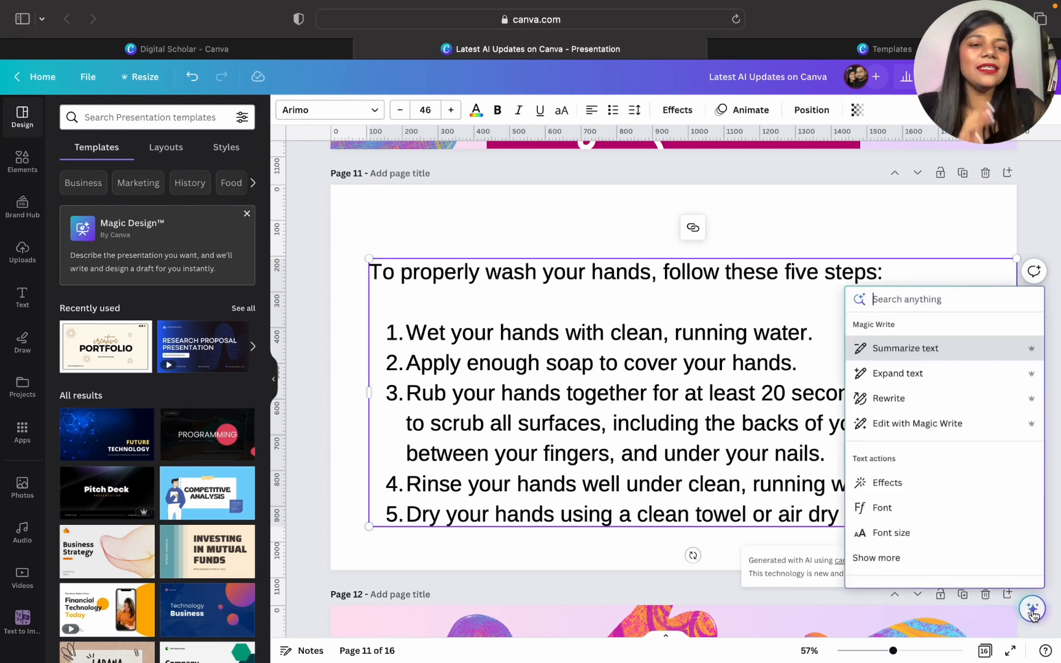
pyautogui.click(884, 375)
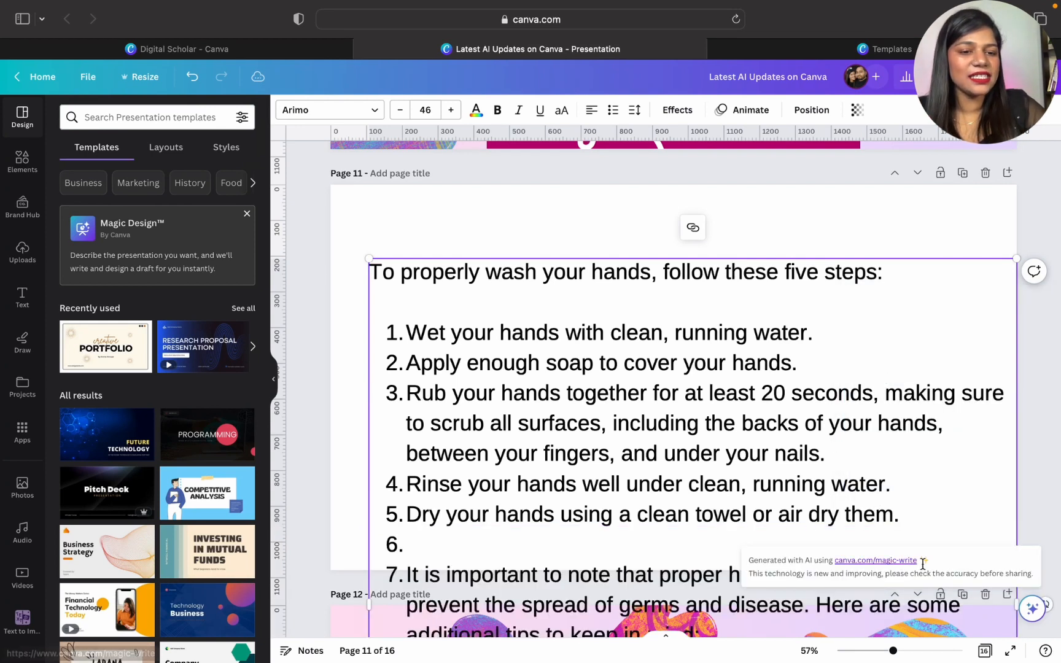
# - Undo the Magic Write expansion of the hand-washing text on page 11
pyautogui.scroll(-8, 552, 533)
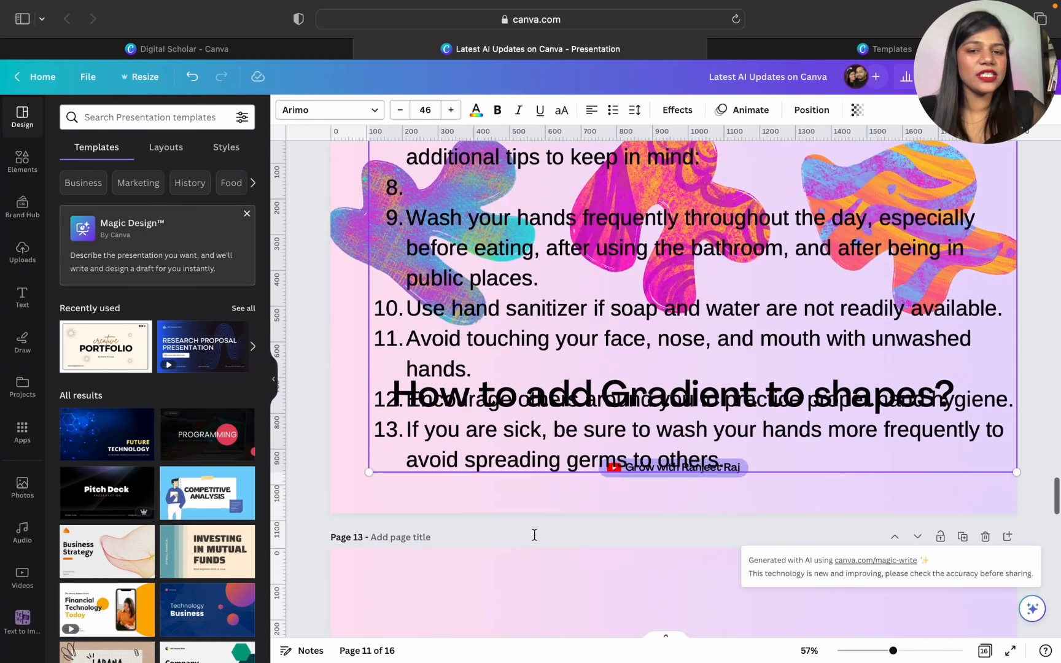
pyautogui.scroll(3, 534, 540)
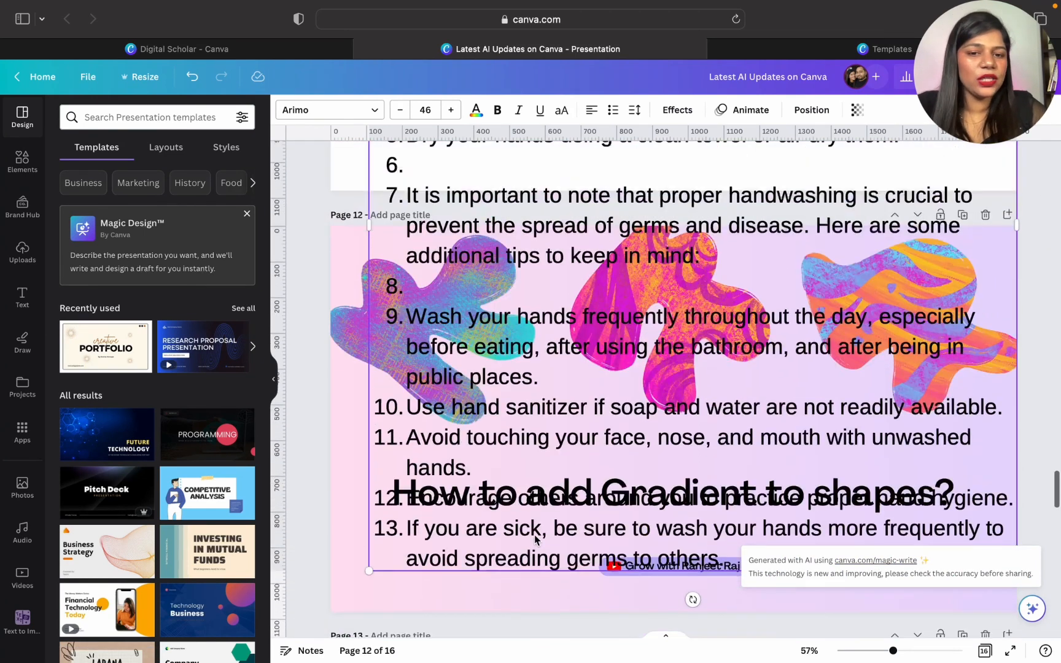
pyautogui.press('super+z')
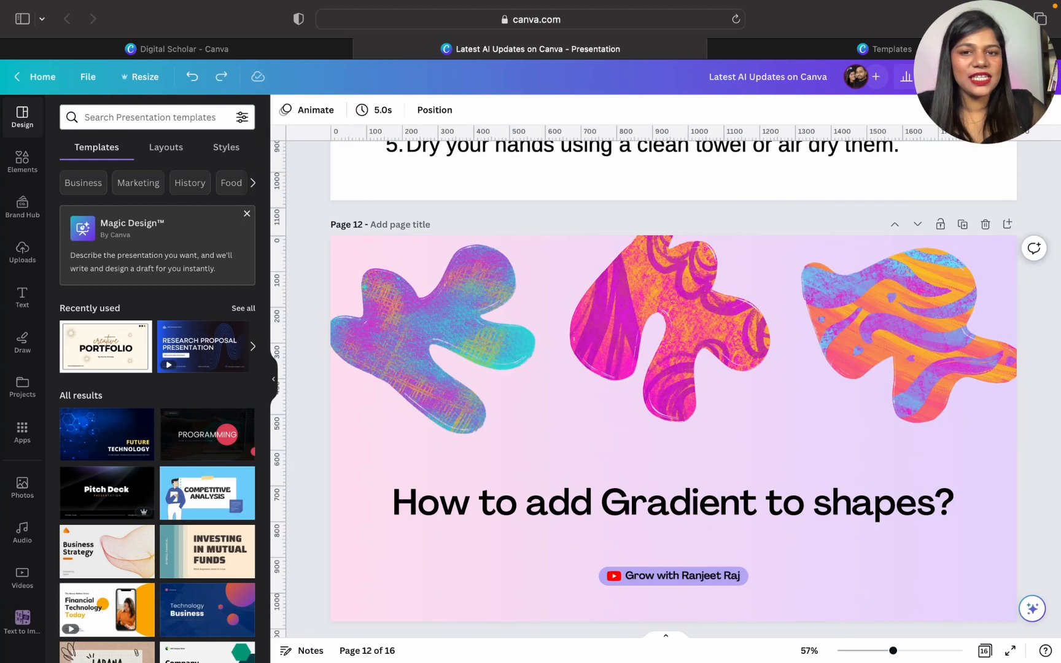
# - Copy the tip "Wet your hands with clean, running water." from page 11 into the first white bar of the page 10 slide
pyautogui.scroll(6, 300, 408)
pyautogui.click(481, 323)
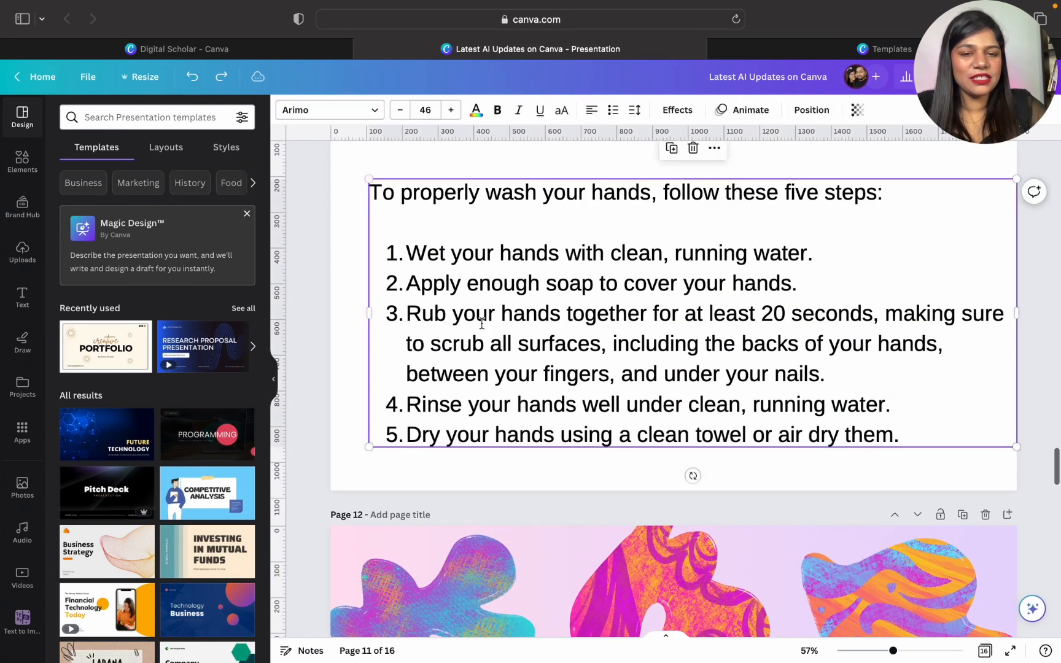
pyautogui.doubleClick(841, 255)
pyautogui.keyDown('ctrl'); pyautogui.scroll(-3, 839, 255); pyautogui.keyUp('ctrl')
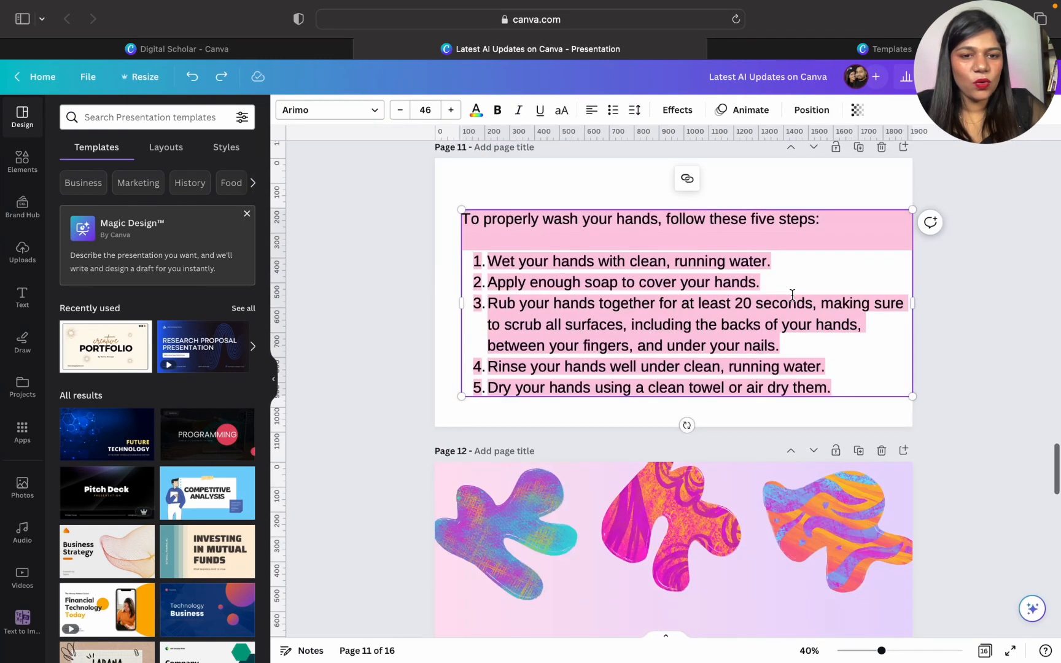
pyautogui.moveTo(787, 261); pyautogui.dragTo(470, 258)
pyautogui.hotkey('ctrl', 'c')
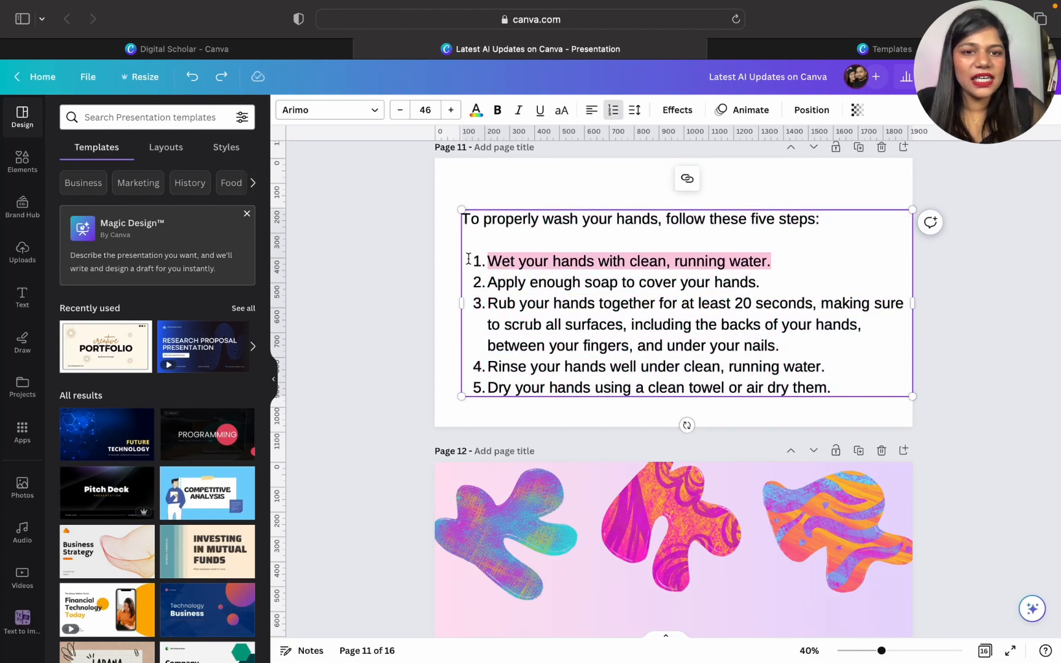
pyautogui.scroll(5, 468, 258)
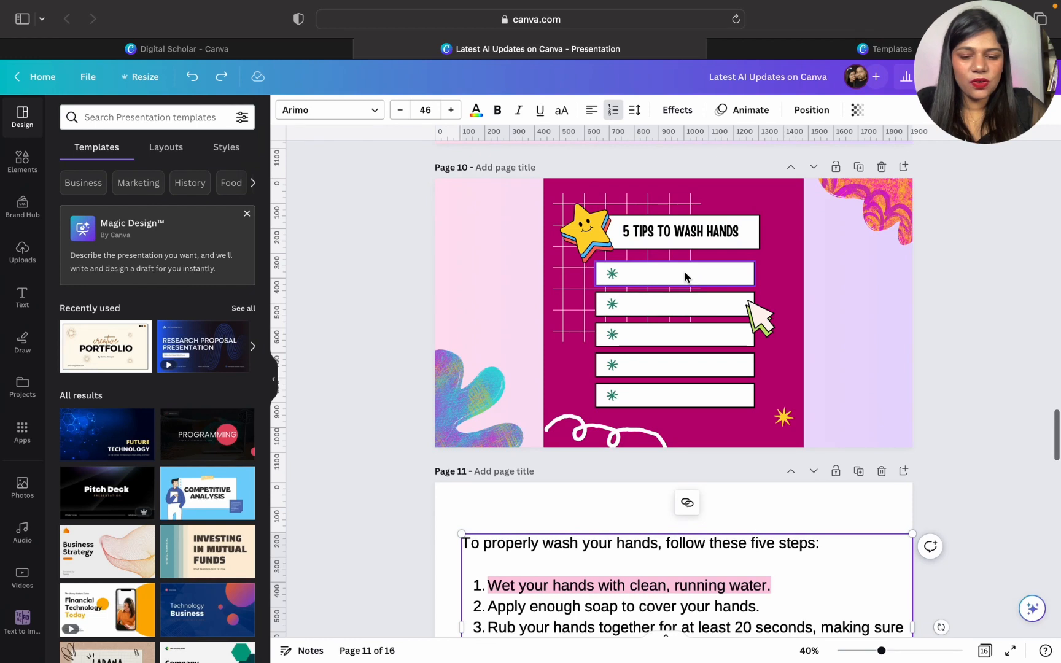
pyautogui.click(684, 272)
pyautogui.hotkey('ctrl', 'v')
pyautogui.moveTo(684, 323); pyautogui.dragTo(710, 309)
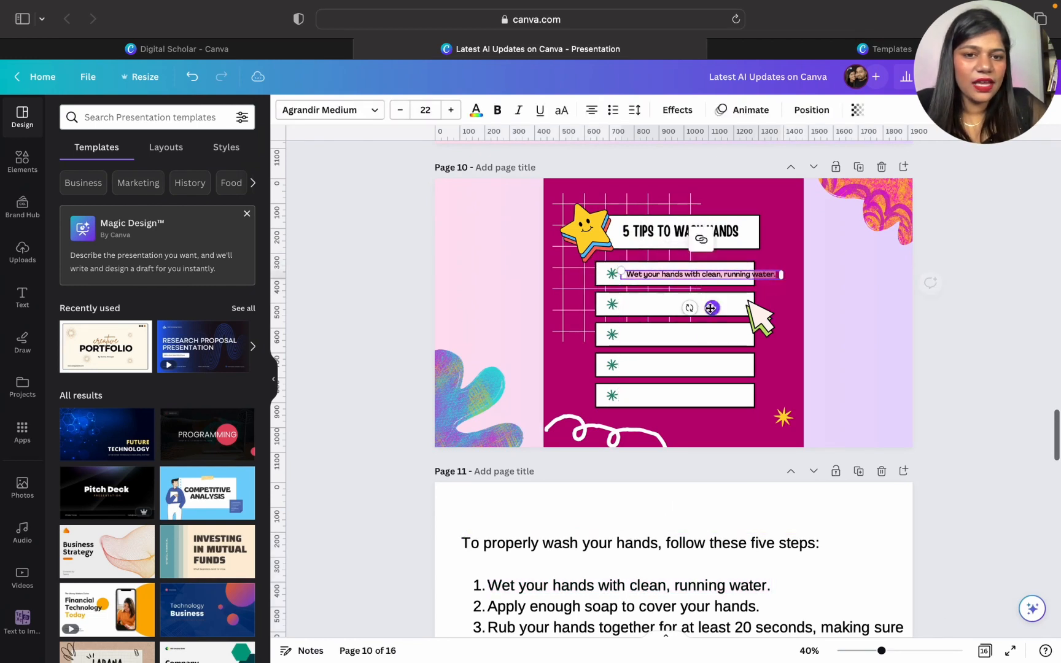
# - Reduce the pasted tip's font size to 19, left-align it and deselect it
pyautogui.click(400, 110)
pyautogui.click(401, 109)
pyautogui.click(400, 110)
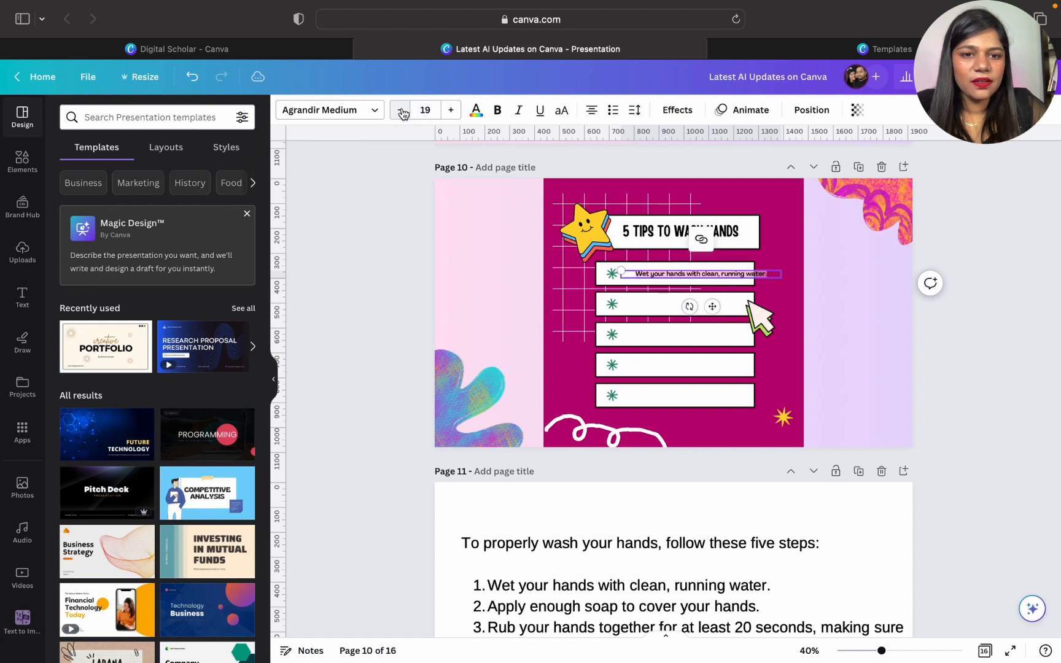
pyautogui.click(591, 110)
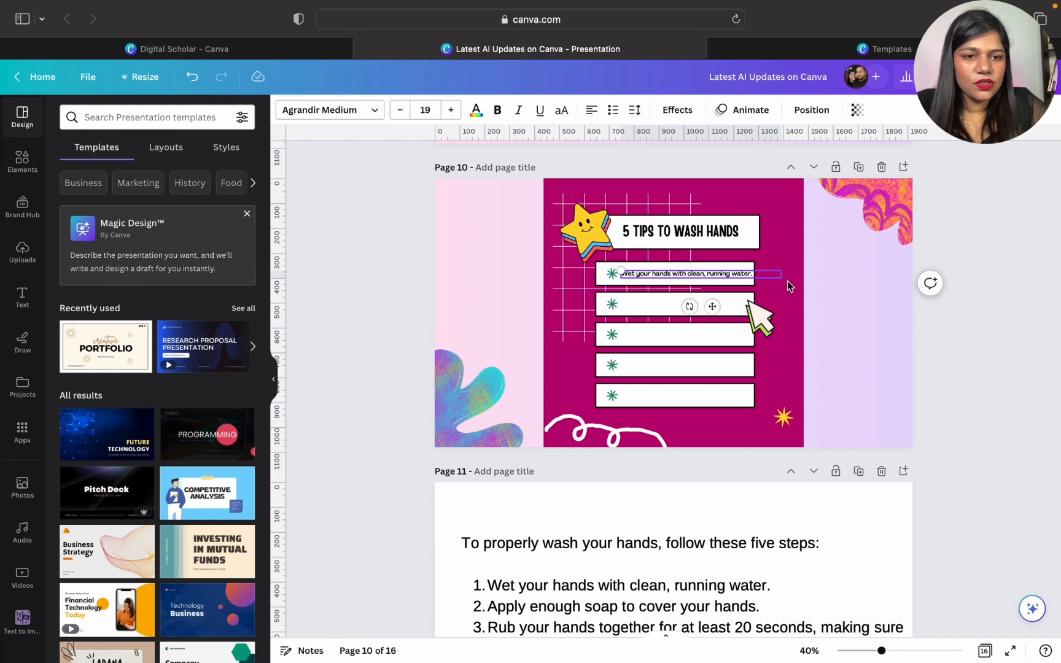
pyautogui.click(774, 317)
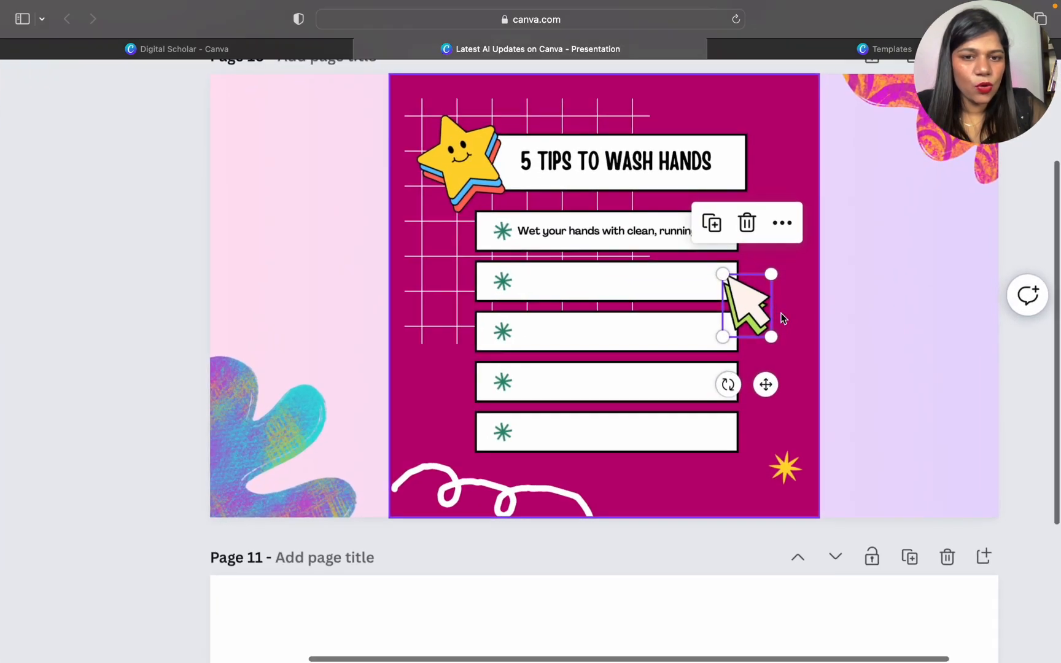
pyautogui.scroll(-5, 780, 314)
pyautogui.click(892, 316)
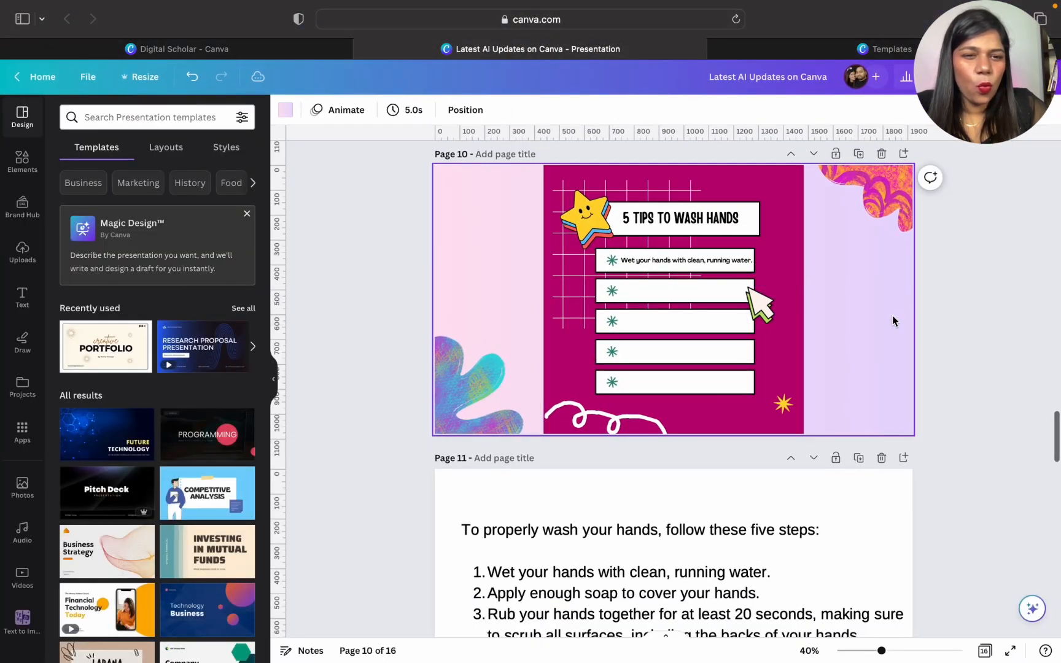
# - Narrow the first tip's text box so it wraps onto two lines, and place it inside the first white bar
pyautogui.scroll(4, 892, 316)
pyautogui.scroll(1, 892, 320)
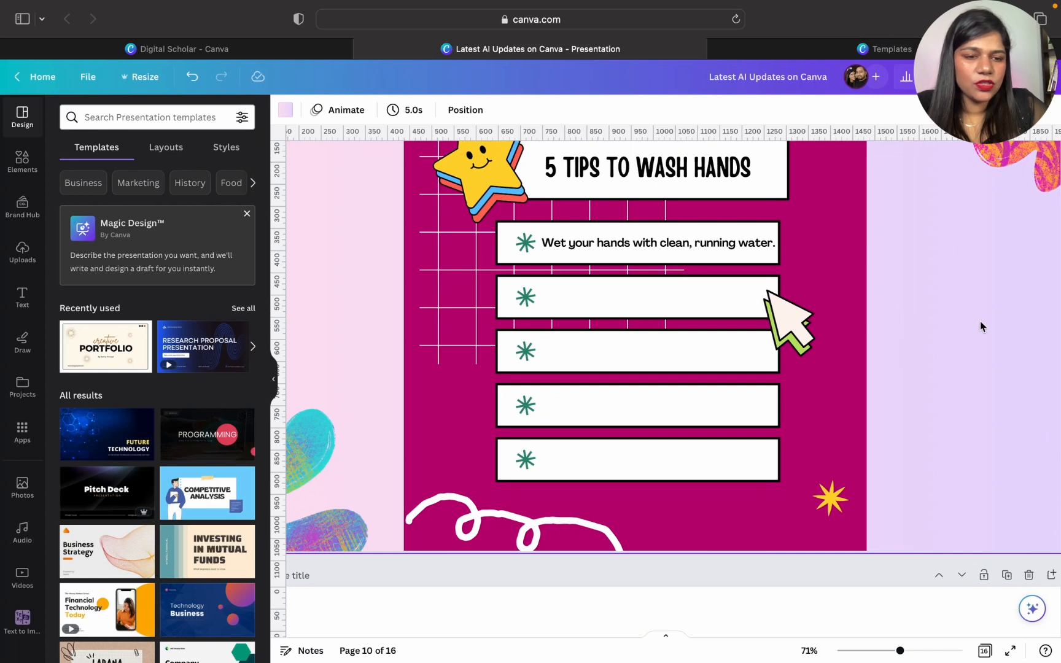
pyautogui.scroll(-4, 972, 328)
pyautogui.scroll(3, 971, 328)
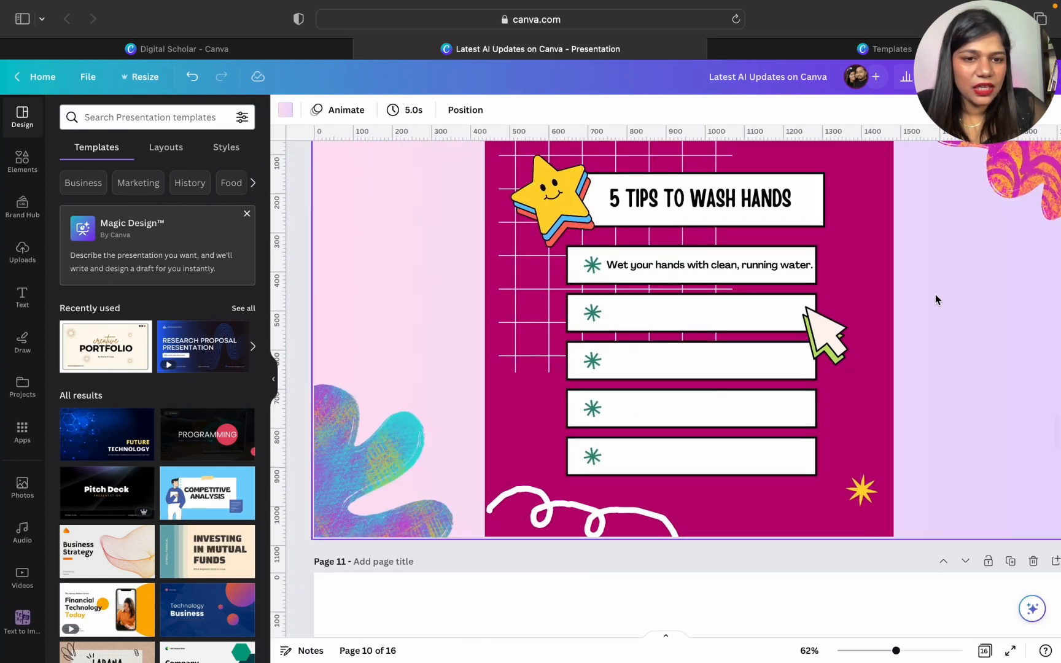
pyautogui.click(783, 265)
pyautogui.moveTo(860, 267); pyautogui.dragTo(751, 269)
pyautogui.click(737, 322)
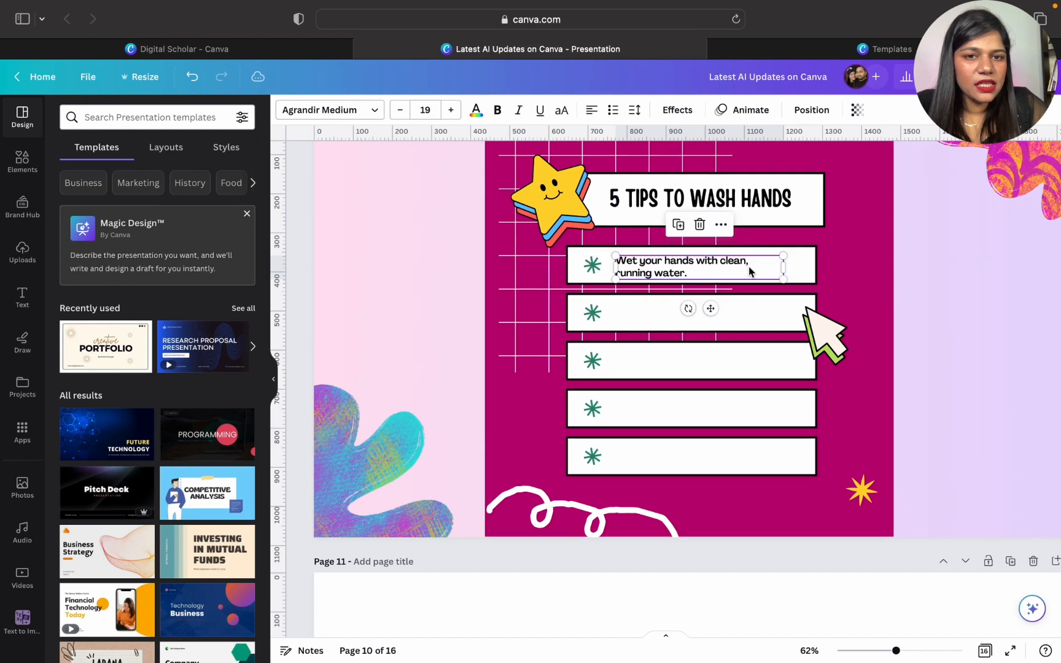
# - Set the first tip's line spacing to 1.17 and its font size to 18
pyautogui.click(634, 109)
pyautogui.moveTo(703, 202); pyautogui.dragTo(694, 201)
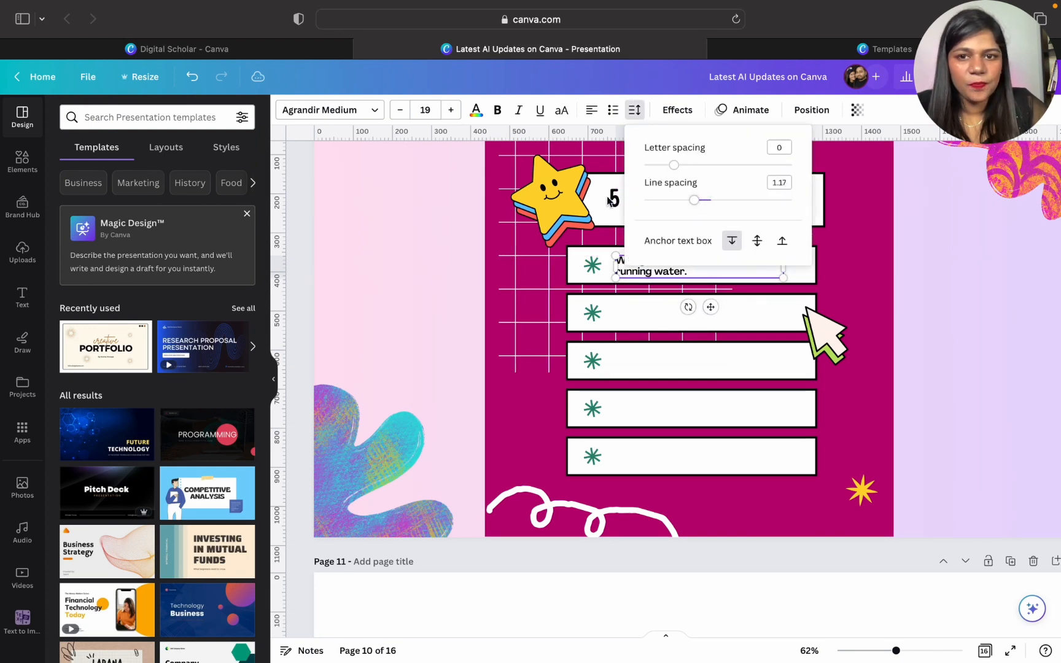
pyautogui.click(407, 109)
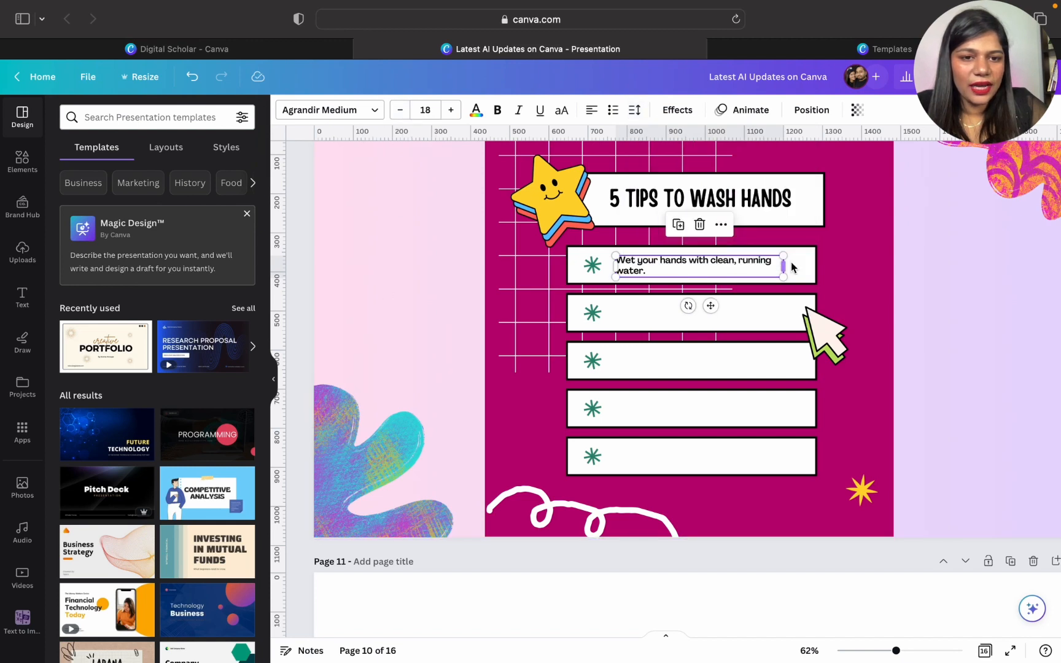
# - Widen the first tip's text box so the sentence fits on one line, and nudge it down to centre it in the white bar
pyautogui.moveTo(784, 266)
pyautogui.mouseDown()
pyautogui.moveTo(813, 268)
pyautogui.moveTo(797, 267)
pyautogui.mouseUp()
pyautogui.click(856, 281)
pyautogui.press('Down')
pyautogui.press('Down')
pyautogui.press('Down')
pyautogui.press('Down')
pyautogui.press('Down')
pyautogui.press('Down')
pyautogui.press('Down')
pyautogui.press('Down')
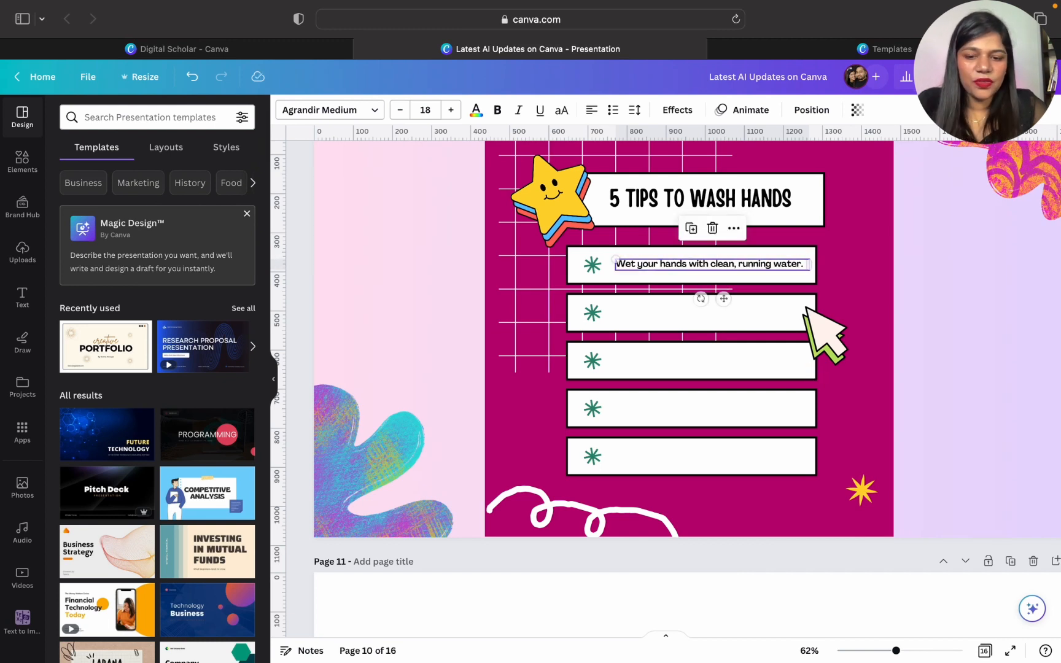
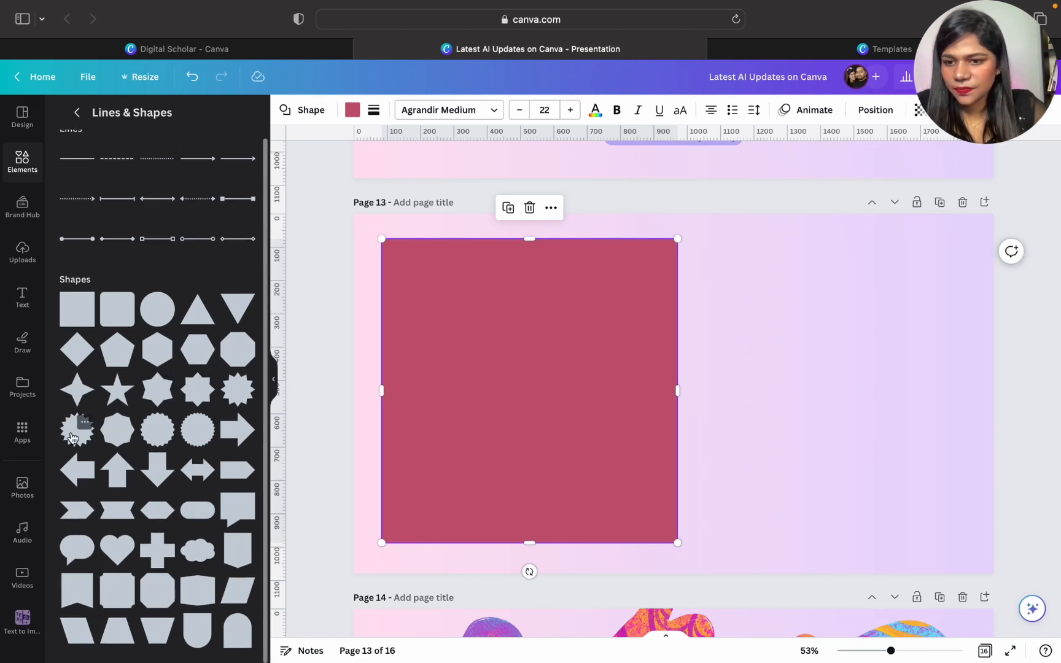
# - Add a many-pointed starburst badge to page 13 and enlarge it beside the square to match the square's height
pyautogui.click(153, 432)
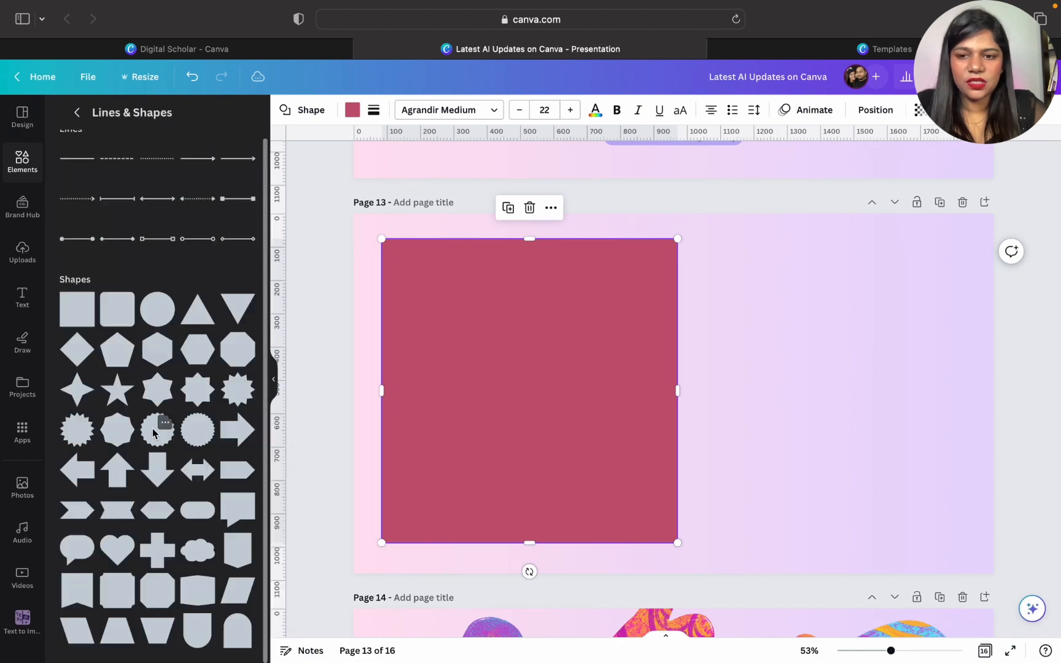
pyautogui.click(795, 402)
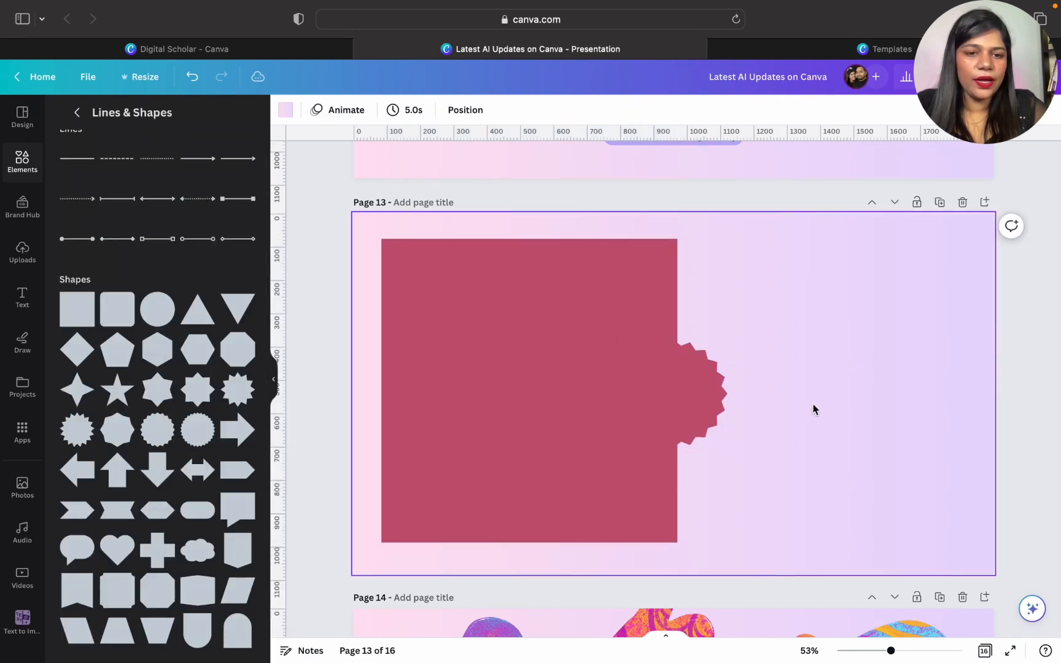
pyautogui.moveTo(701, 393); pyautogui.dragTo(765, 288)
pyautogui.moveTo(869, 428); pyautogui.dragTo(981, 551)
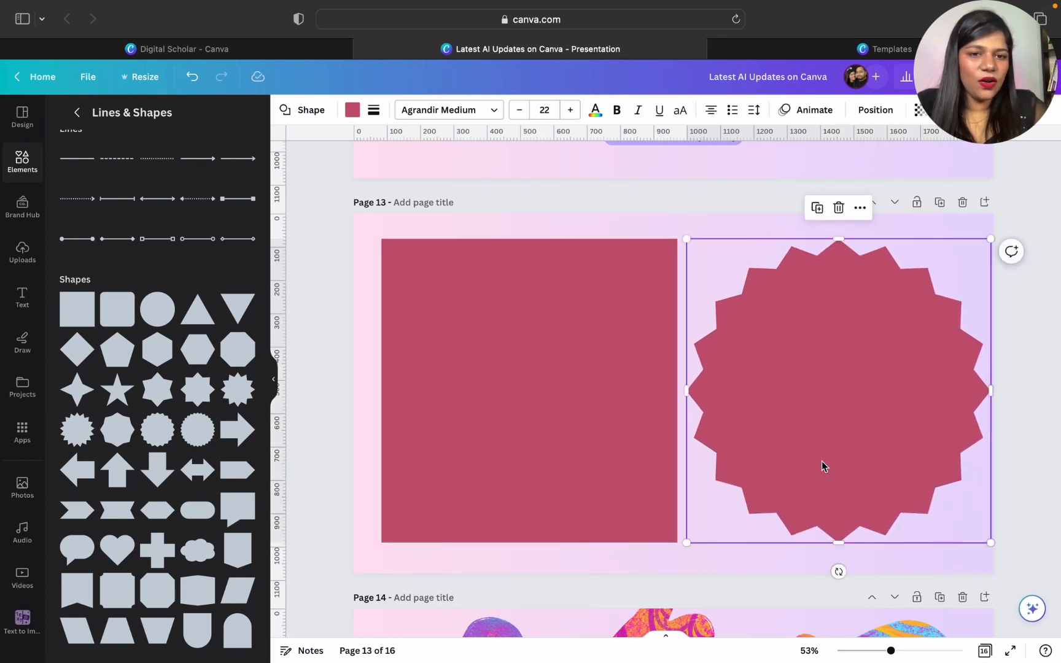
# - Select the square and the starburst together, shift them slightly left on page 13, and deselect them
pyautogui.rightClick(632, 435)
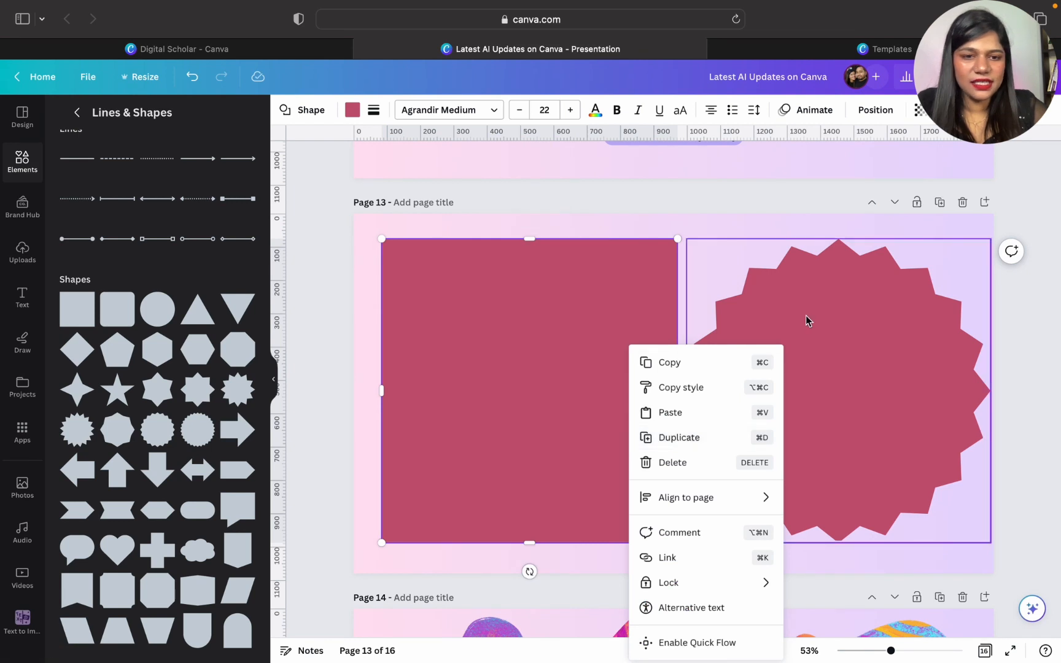
pyautogui.keyDown('shift'); pyautogui.click(805, 315); pyautogui.keyUp('shift')
pyautogui.moveTo(804, 316)
pyautogui.mouseDown()
pyautogui.moveTo(792, 311)
pyautogui.moveTo(796, 320)
pyautogui.mouseUp()
pyautogui.click(310, 336)
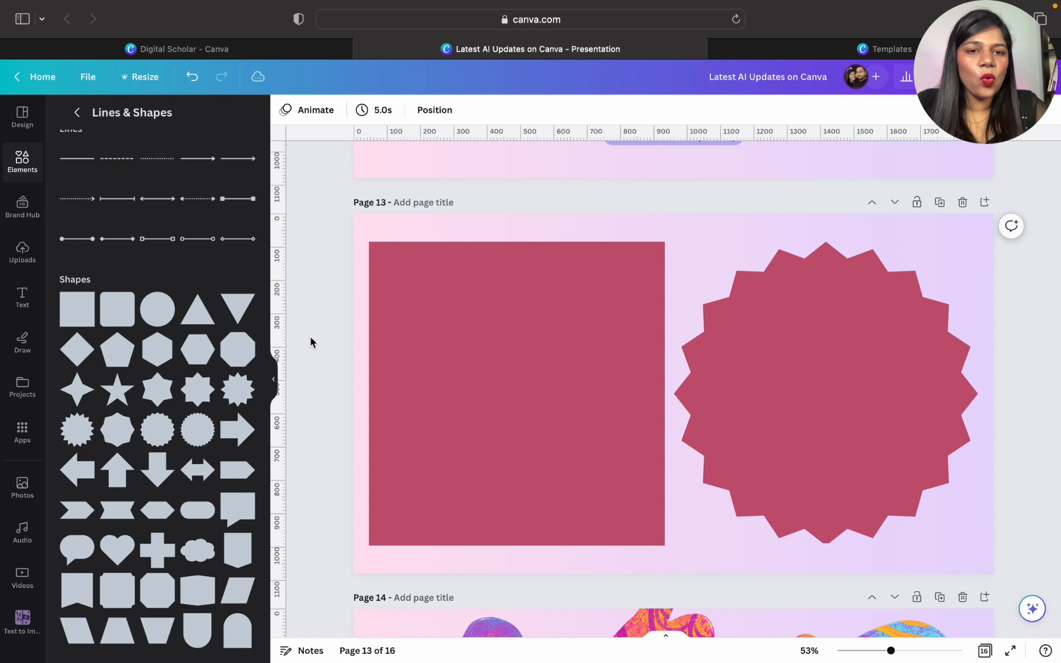
# - Fill the square with yellow #FFD62E and turn that fill into a gradient
pyautogui.click(574, 310)
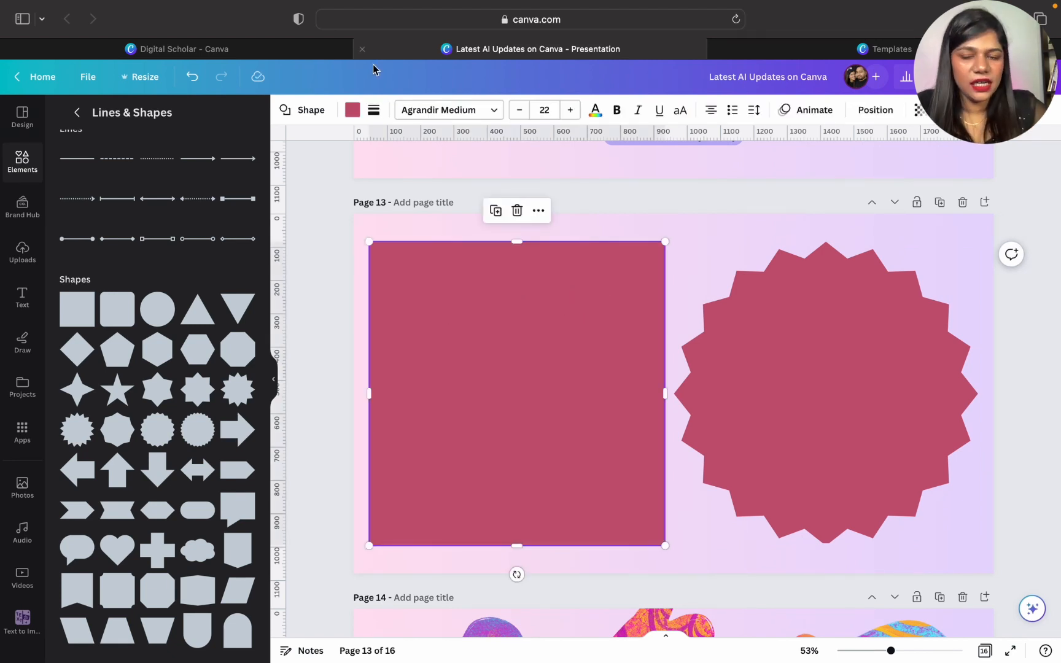
pyautogui.click(353, 117)
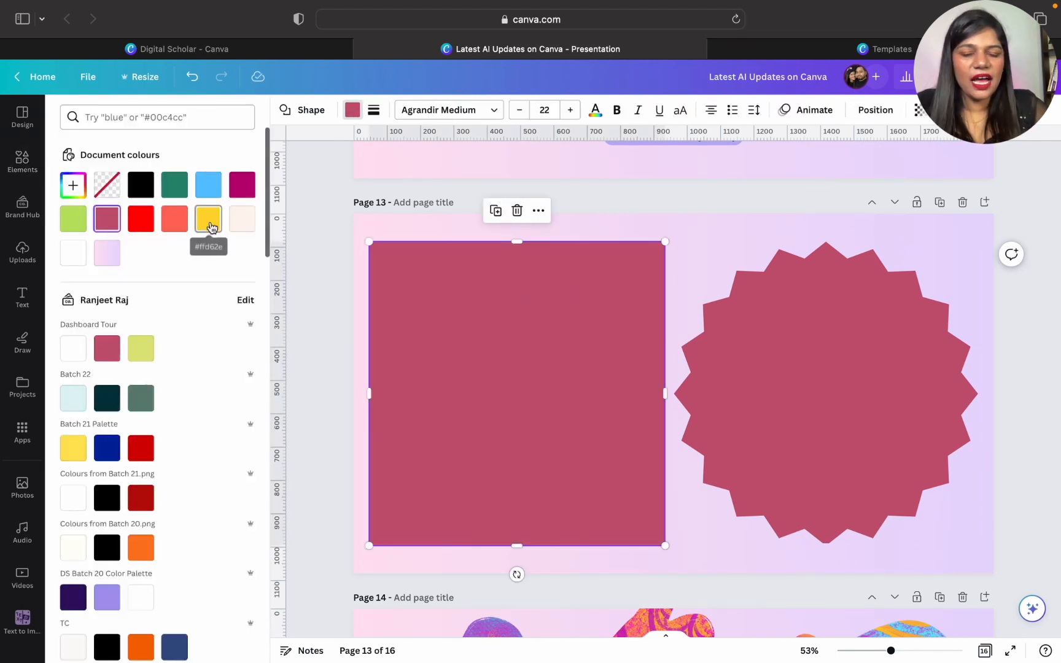
pyautogui.click(209, 221)
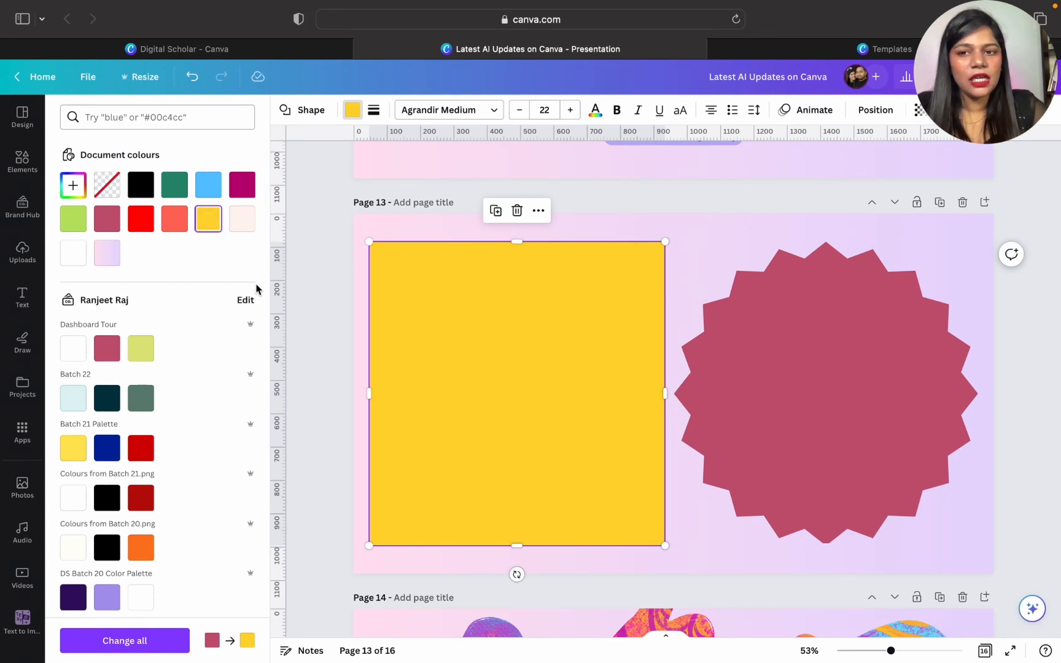
pyautogui.click(210, 221)
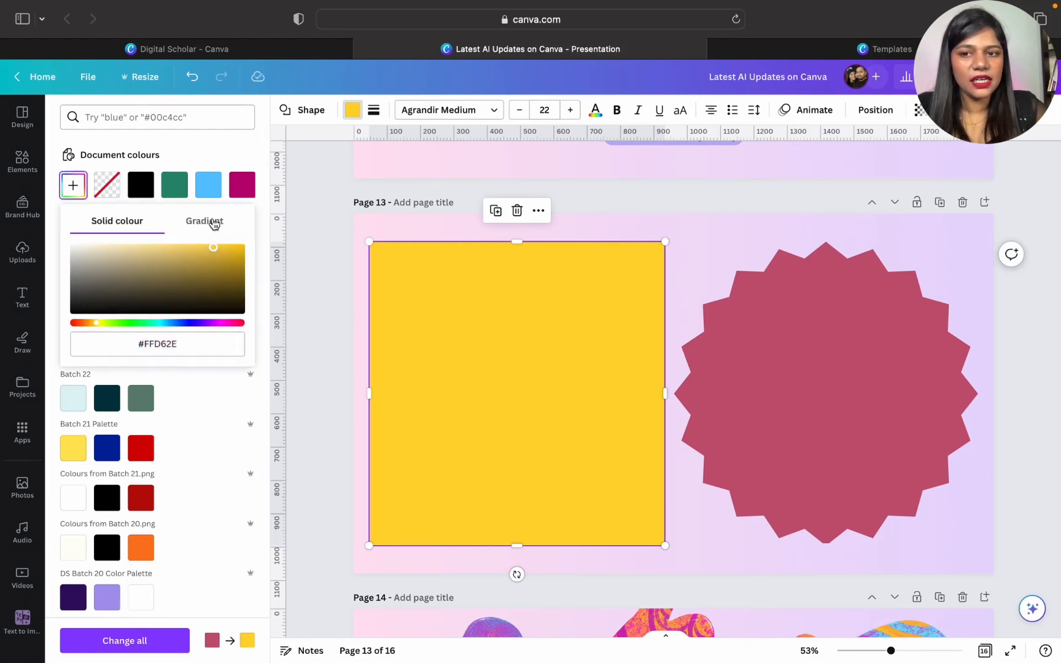
pyautogui.click(213, 222)
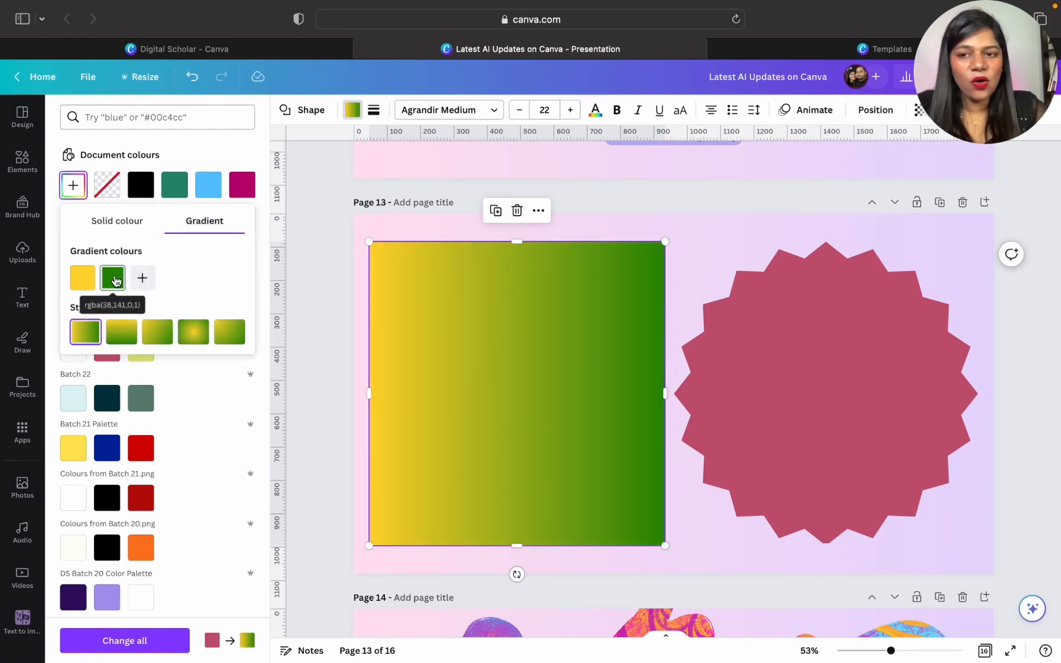
# - Set the second colour of the square's gradient to pink #FF5CDB
pyautogui.click(116, 281)
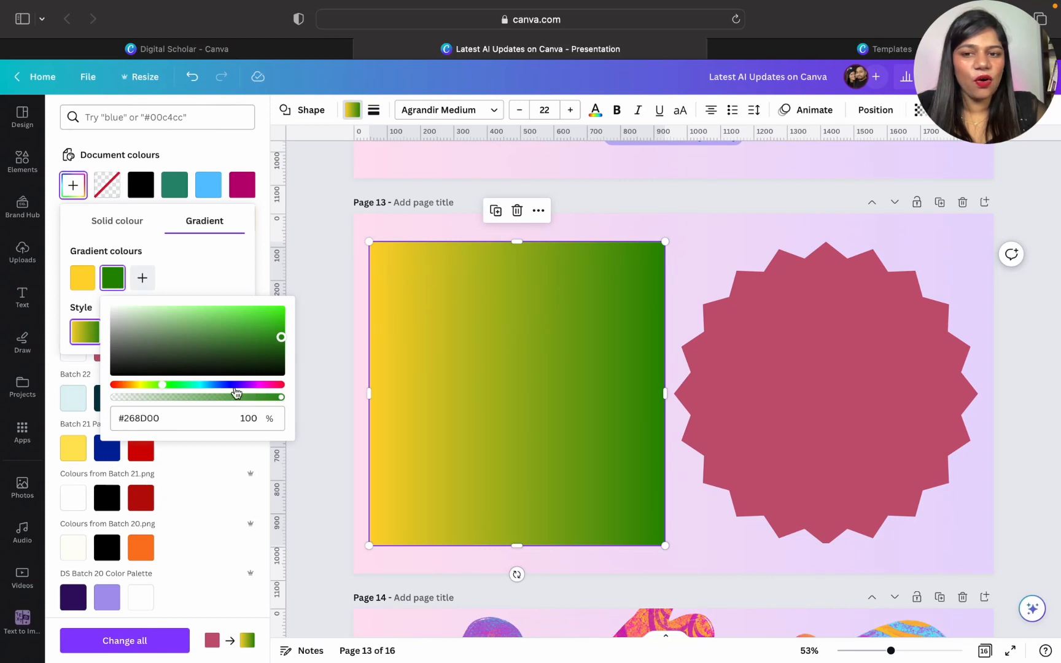
pyautogui.click(203, 384)
pyautogui.moveTo(215, 351); pyautogui.dragTo(241, 288)
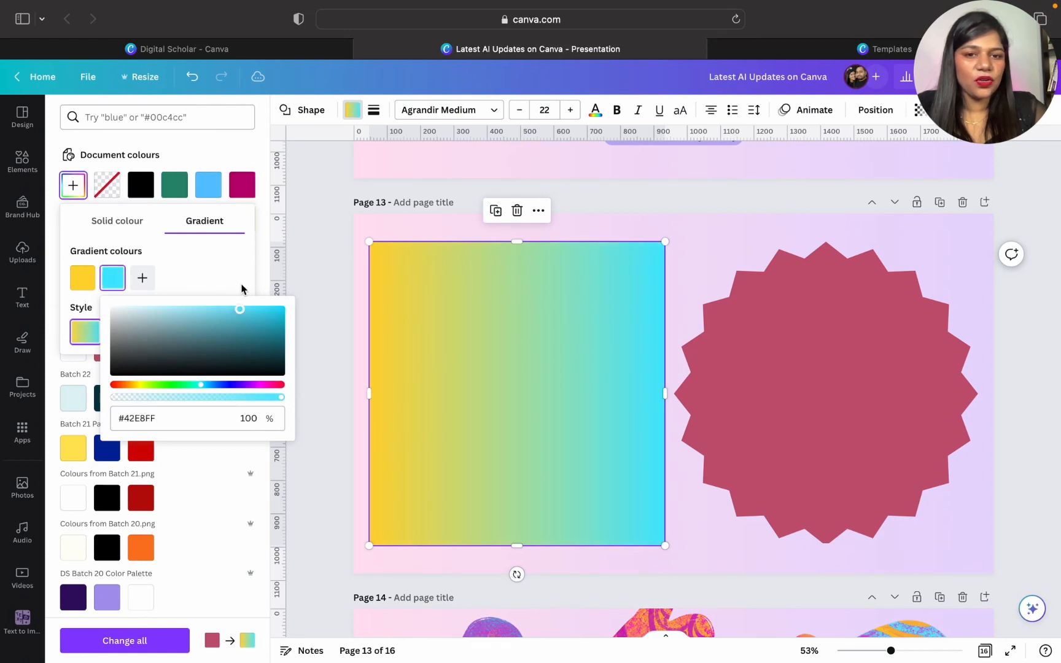
pyautogui.click(265, 385)
pyautogui.moveTo(265, 386); pyautogui.dragTo(259, 386)
pyautogui.moveTo(246, 324); pyautogui.dragTo(221, 274)
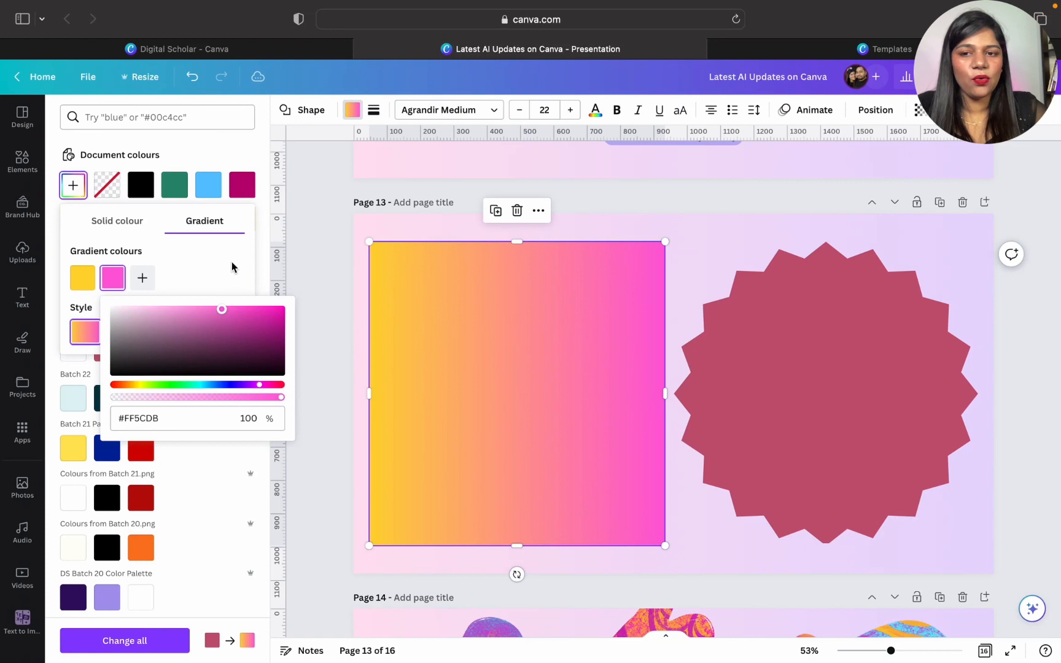
pyautogui.click(232, 262)
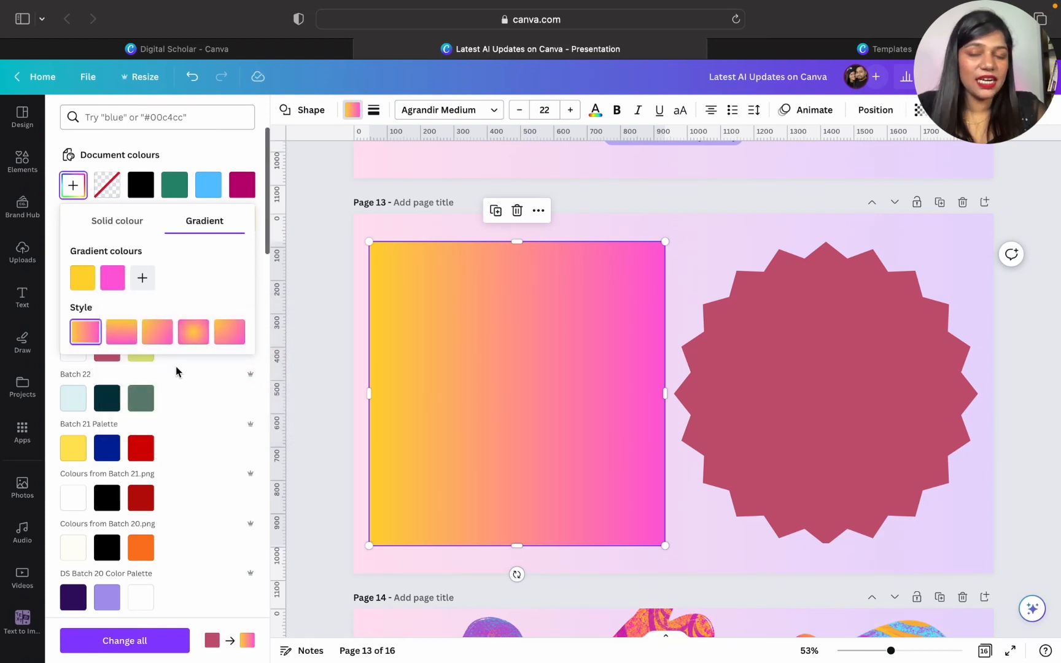
# - Try the different gradient styles on the square and settle on the radial one spreading from the centre
pyautogui.click(114, 339)
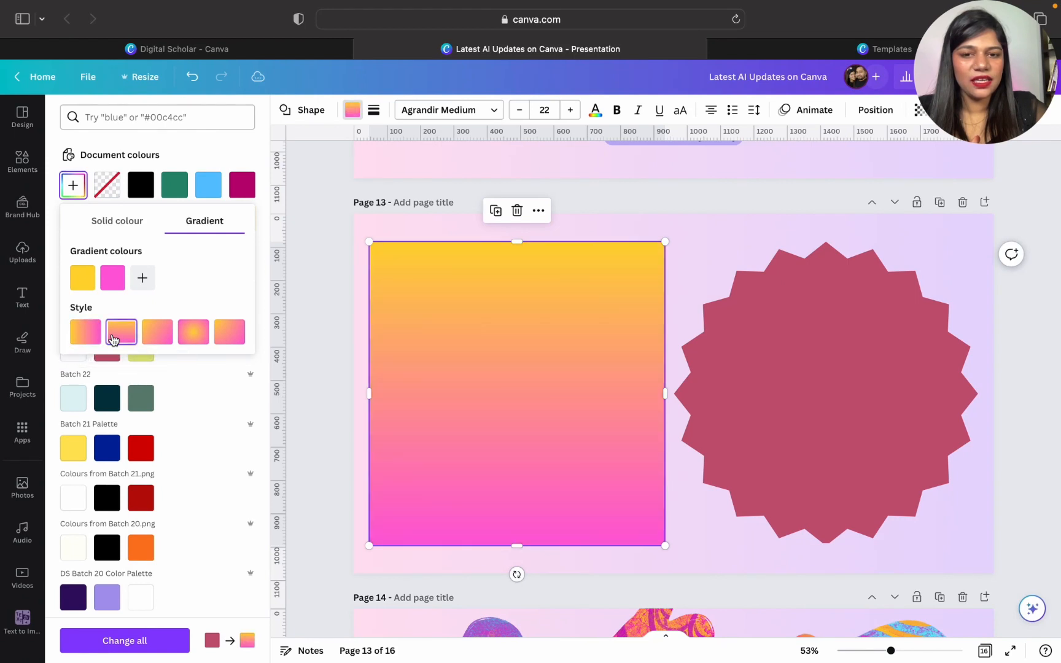
pyautogui.click(157, 332)
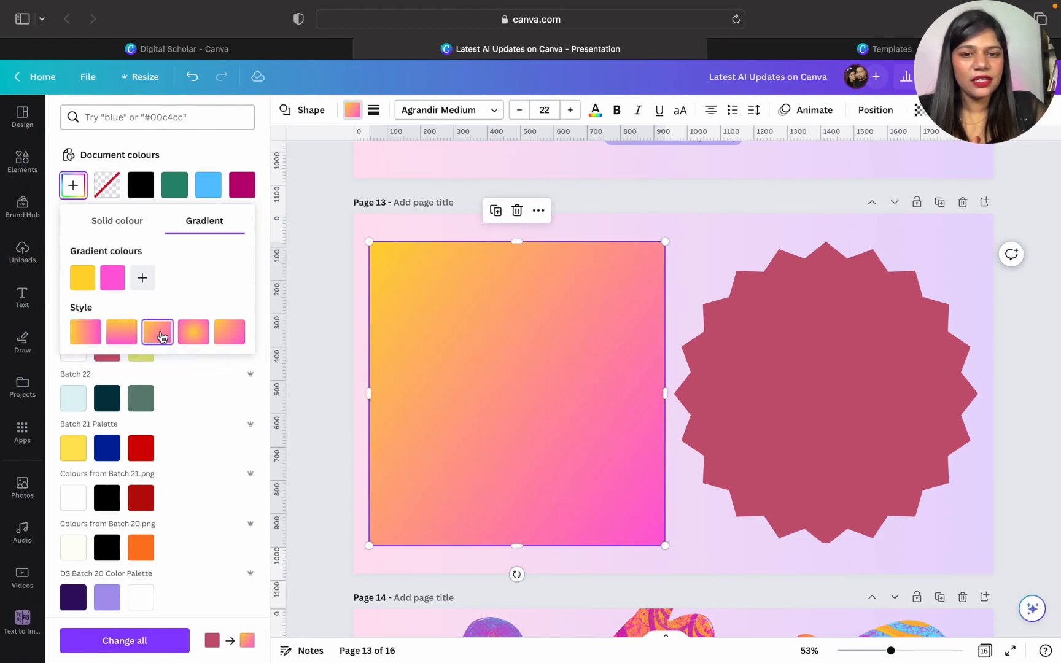
pyautogui.click(193, 334)
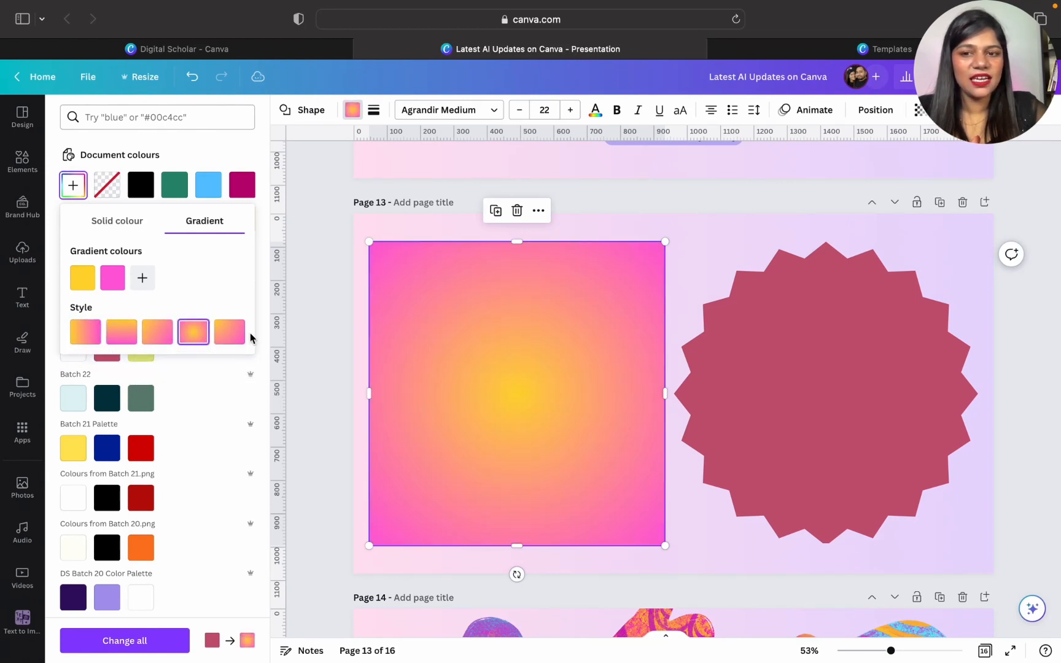
pyautogui.click(228, 336)
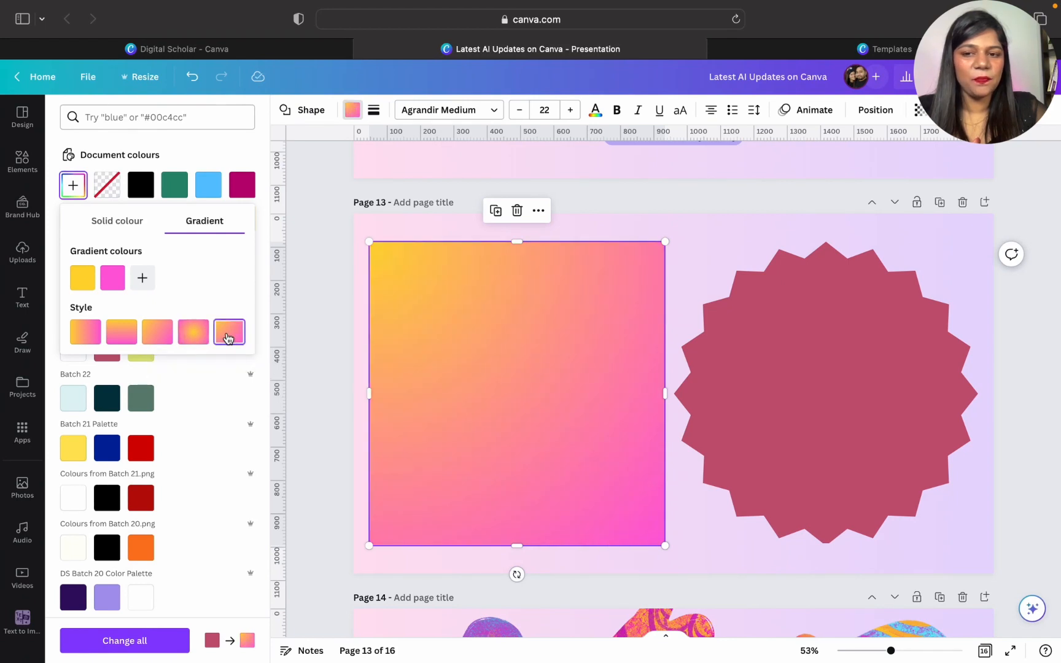
pyautogui.click(205, 335)
# - Fill the starburst with the custom solid purple #9D00DE
pyautogui.click(693, 375)
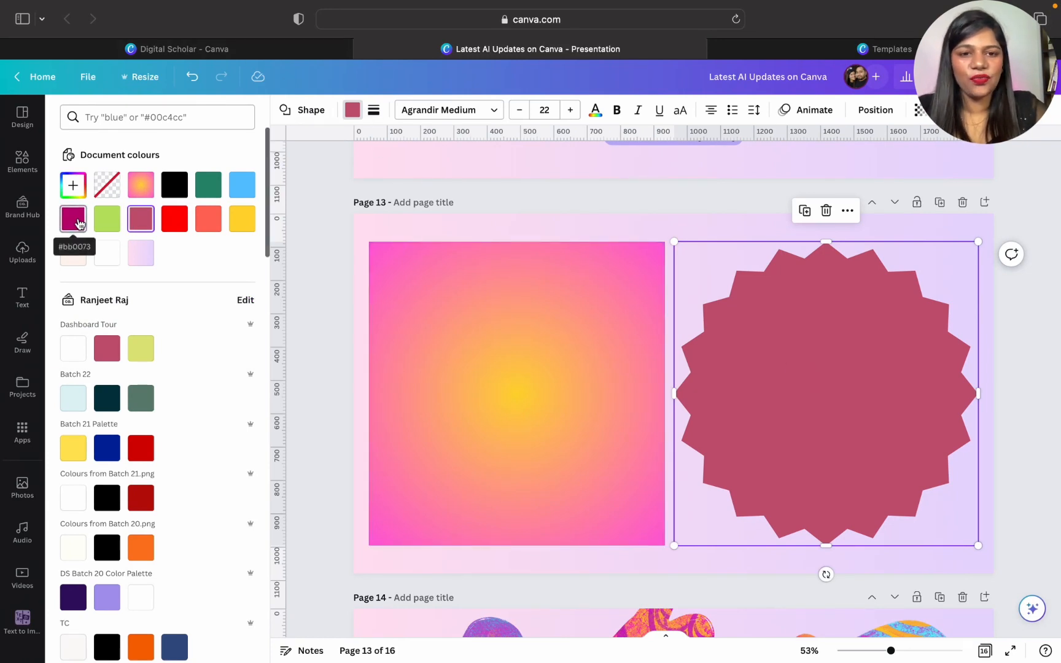
pyautogui.click(73, 185)
pyautogui.moveTo(191, 321); pyautogui.dragTo(266, 253)
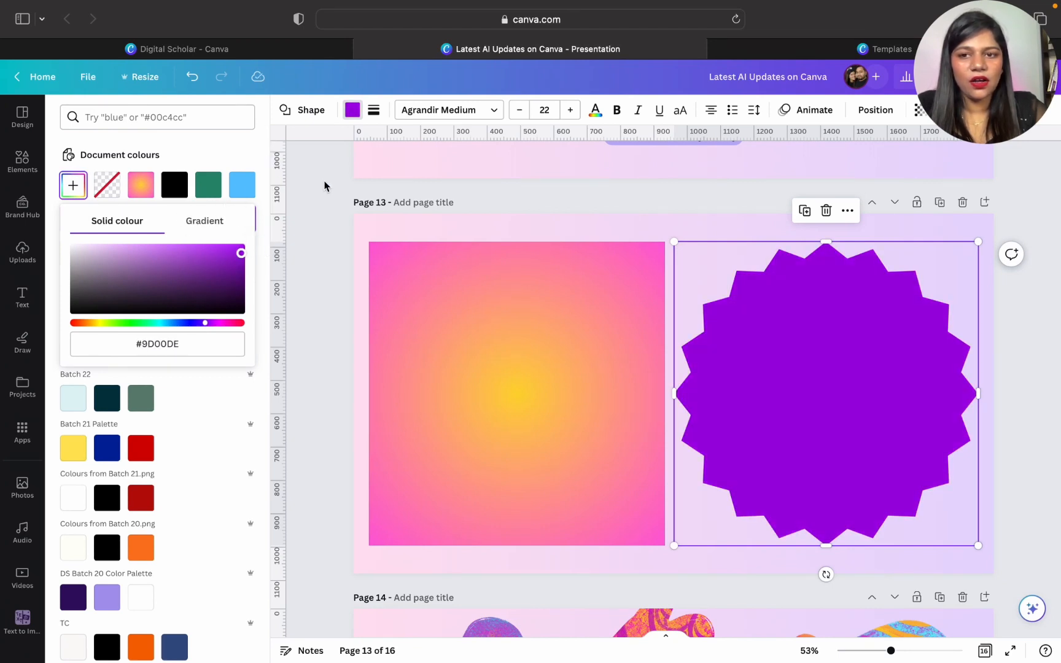
# - Turn the starburst's purple fill into a gradient with light pink #FF73E2 as its second colour
pyautogui.click(354, 112)
pyautogui.click(354, 112)
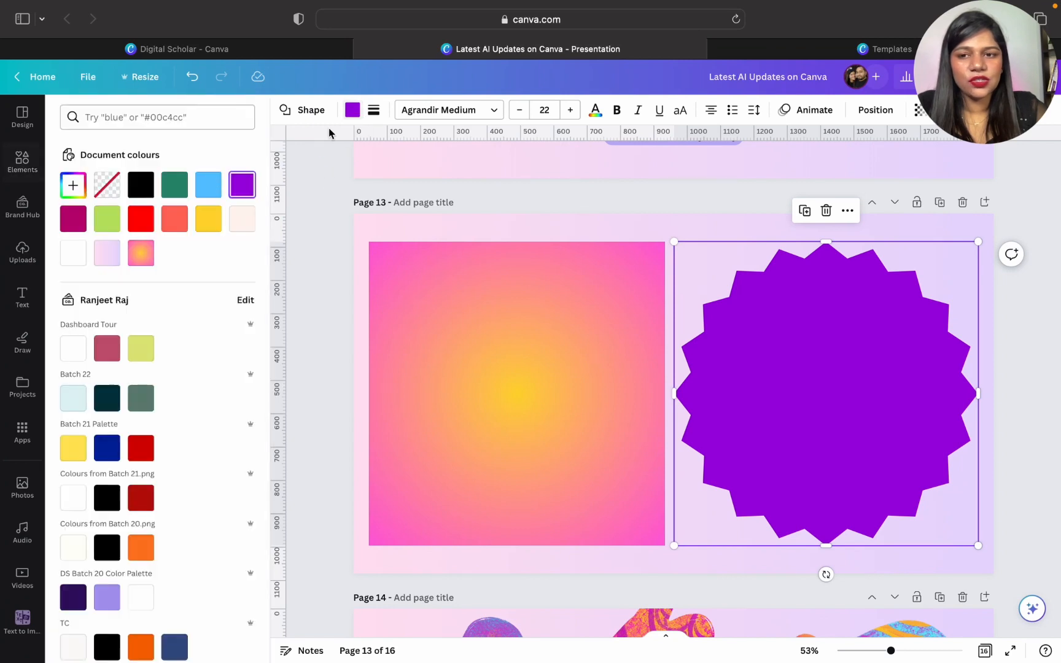
pyautogui.click(243, 186)
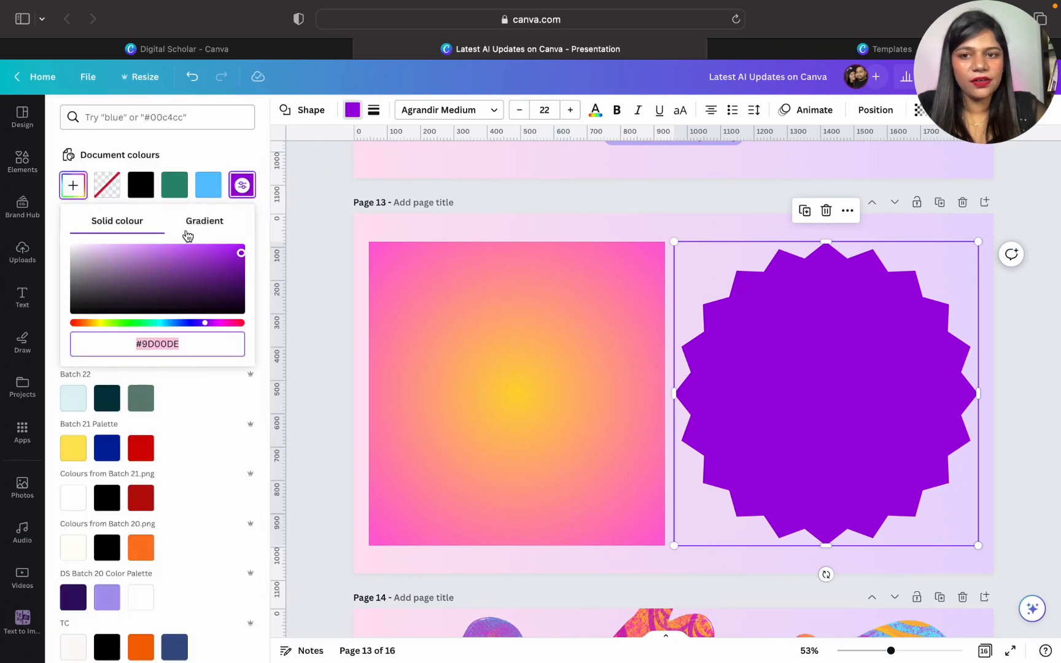
pyautogui.click(204, 221)
pyautogui.click(114, 280)
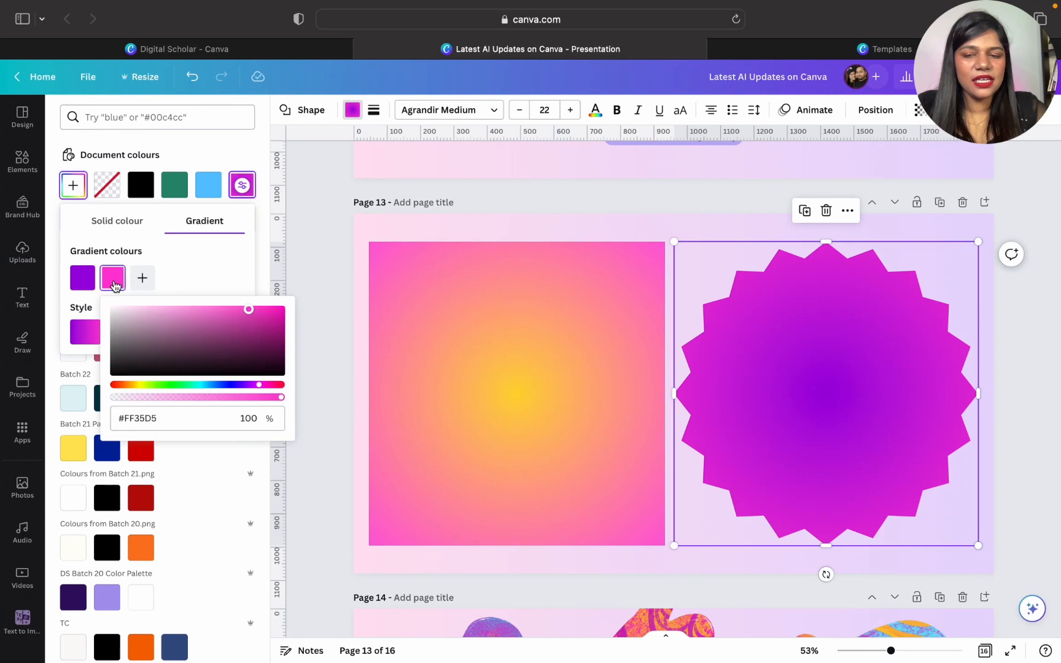
pyautogui.moveTo(232, 325); pyautogui.dragTo(208, 239)
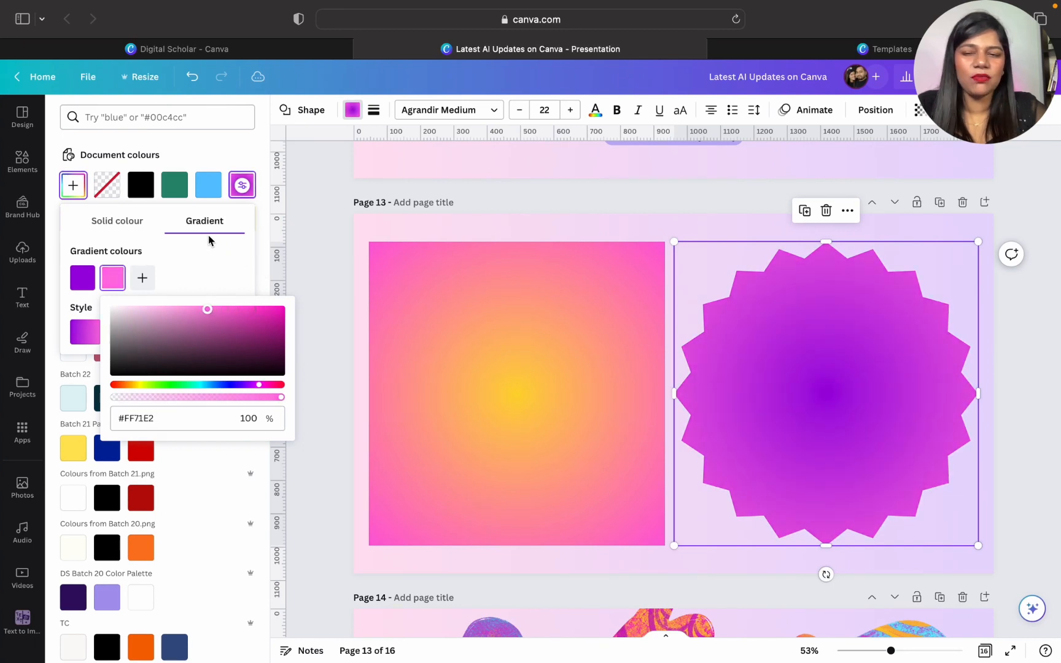
pyautogui.click(204, 266)
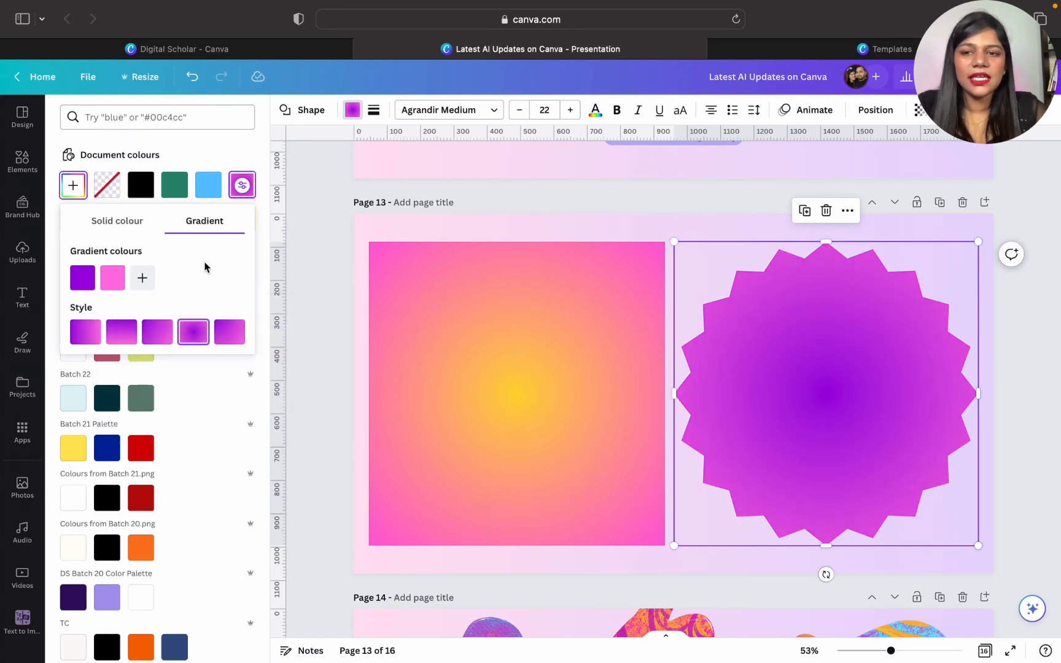
# - Try the gradient styles on the starburst, choose the 180° linear gradient, and deselect the shape
pyautogui.click(84, 341)
pyautogui.click(126, 340)
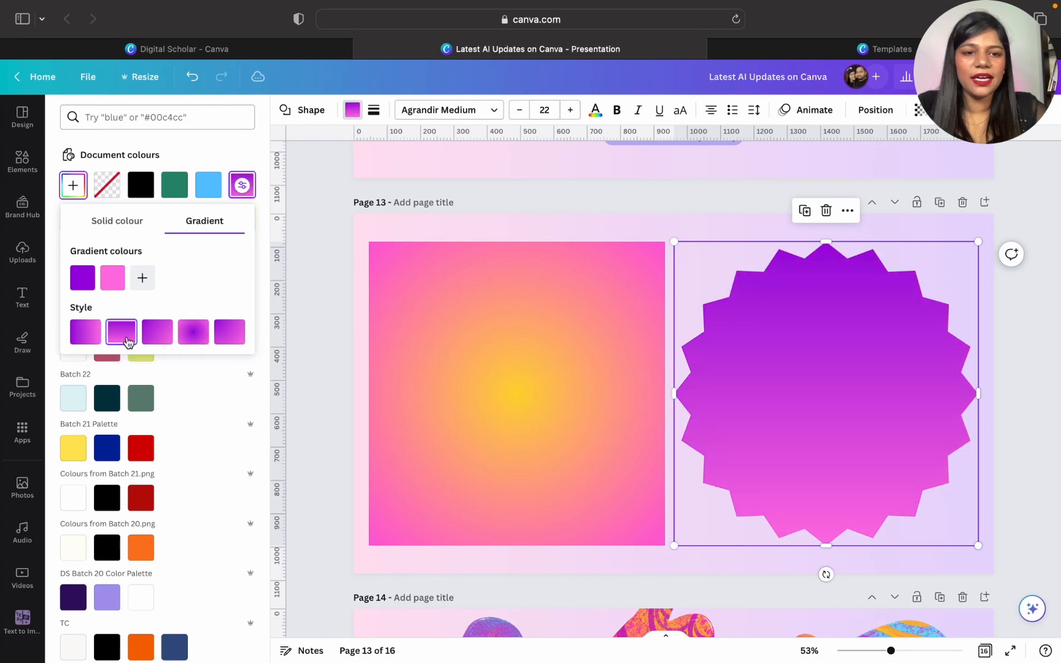
pyautogui.click(159, 335)
pyautogui.click(194, 338)
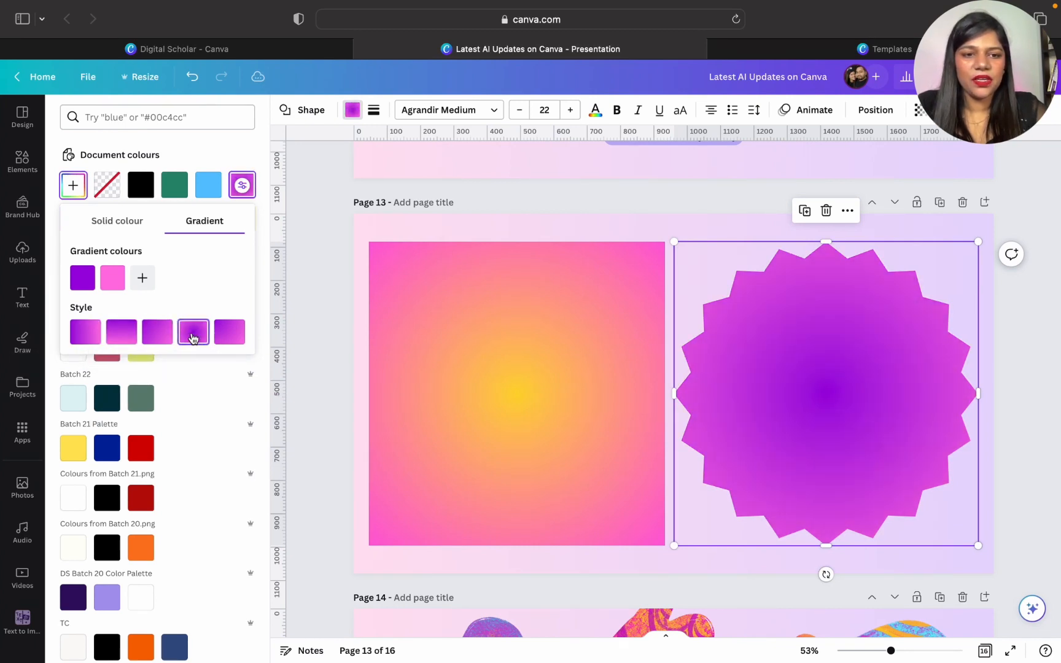
pyautogui.click(233, 336)
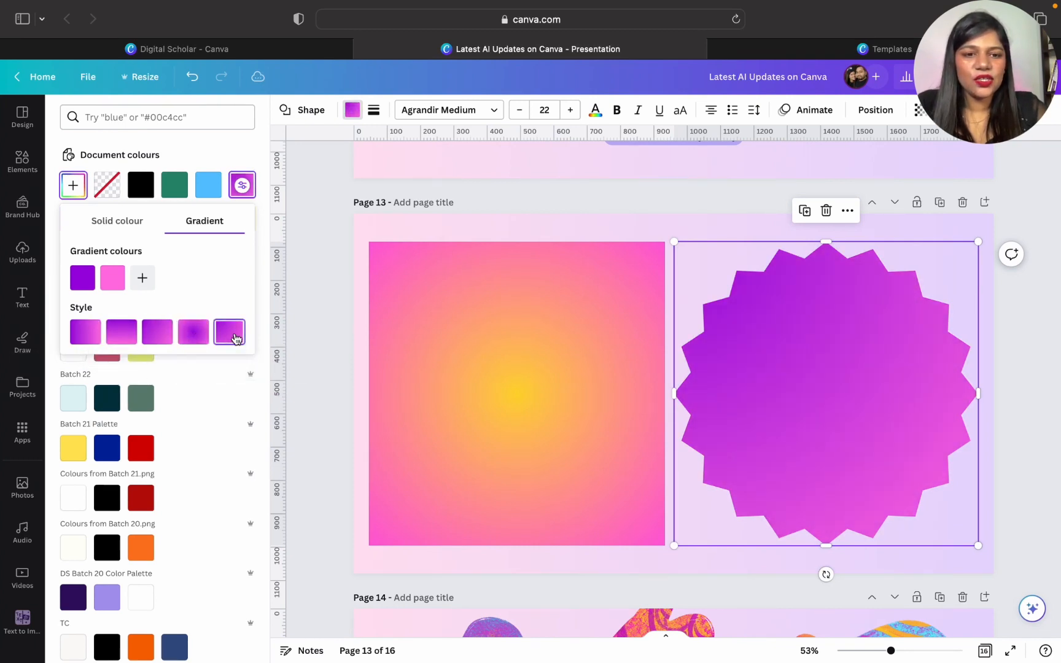
pyautogui.click(121, 340)
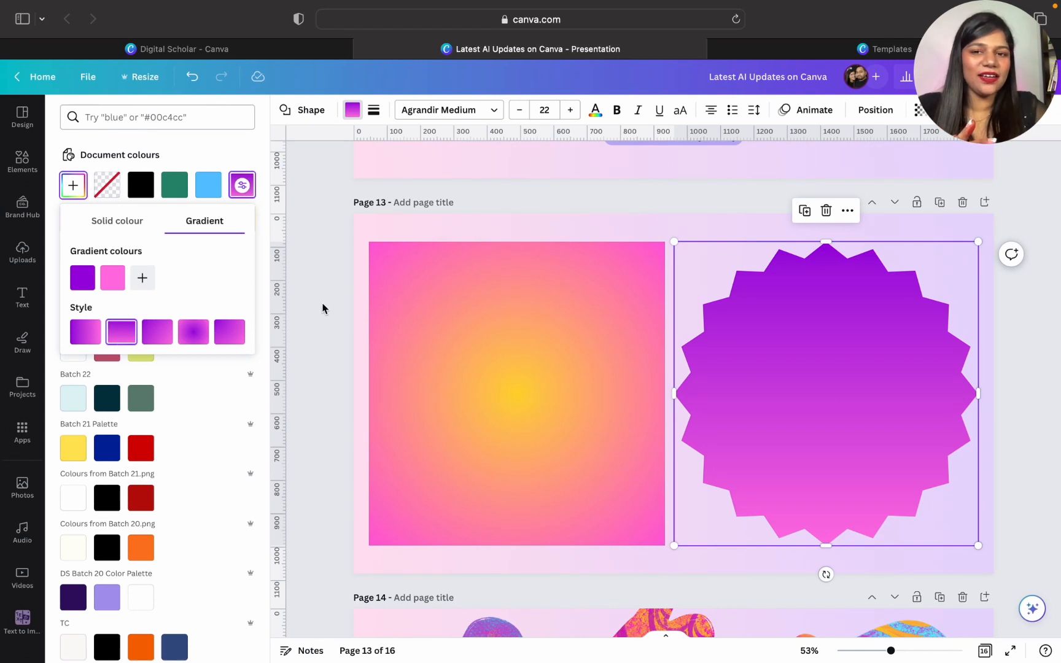
pyautogui.press('Escape')
pyautogui.press('Escape')
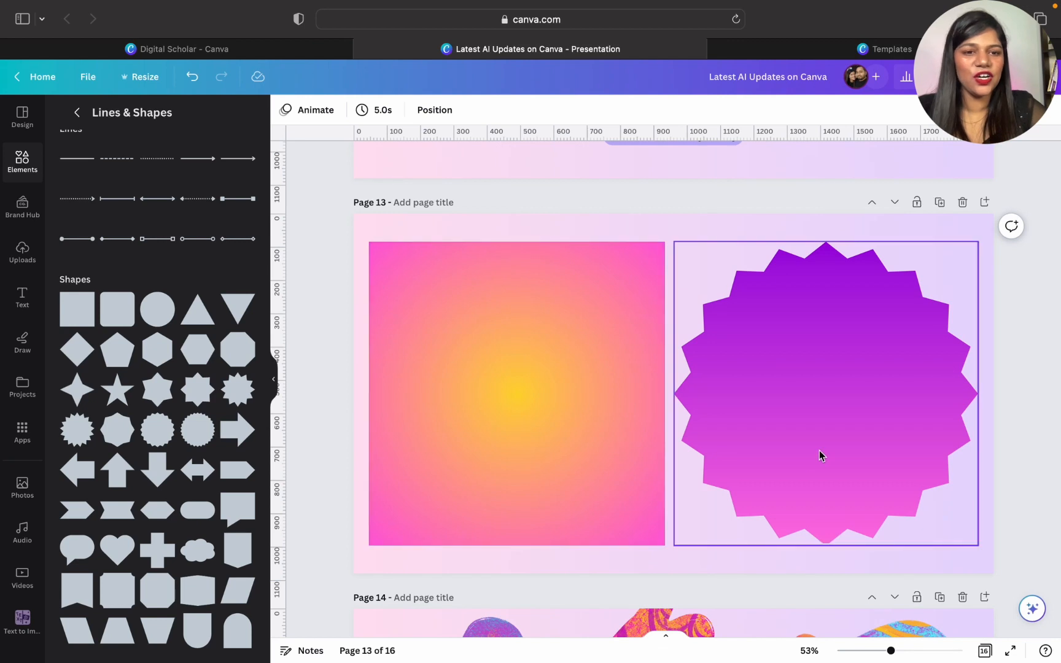
pyautogui.scroll(-5, 819, 455)
pyautogui.scroll(-2, 819, 450)
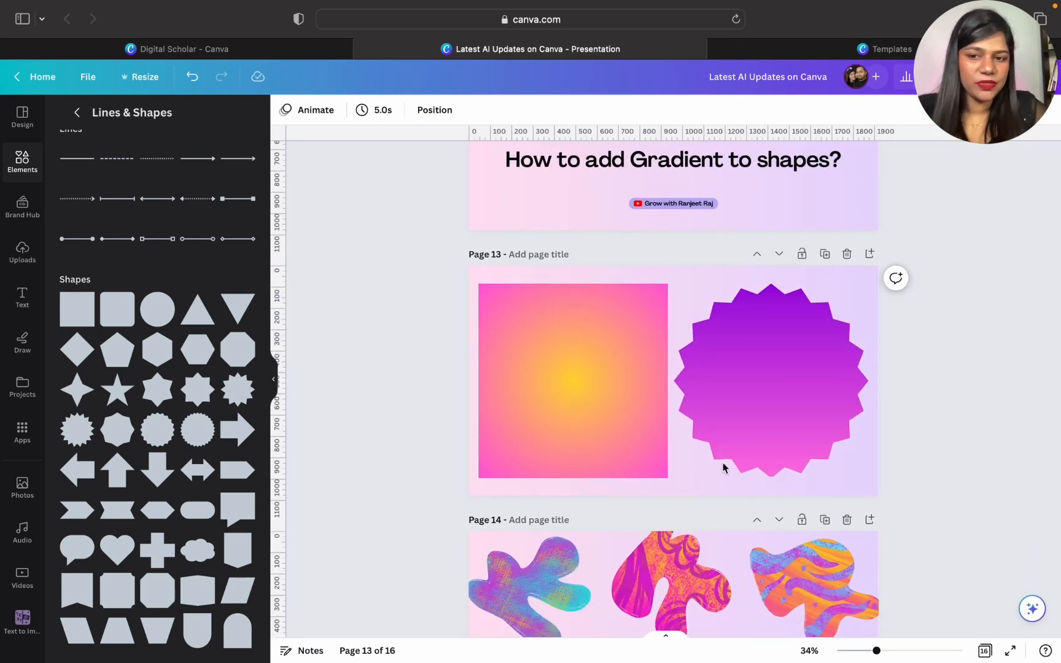
pyautogui.scroll(1, 164, 590)
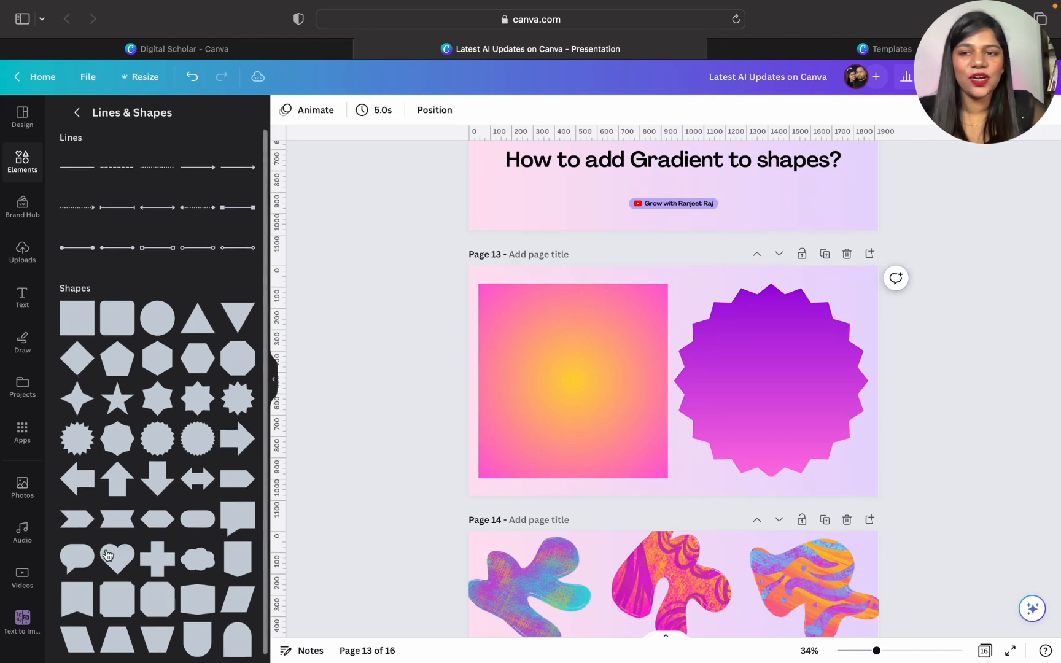
pyautogui.scroll(-1, 627, 384)
pyautogui.scroll(5, 628, 373)
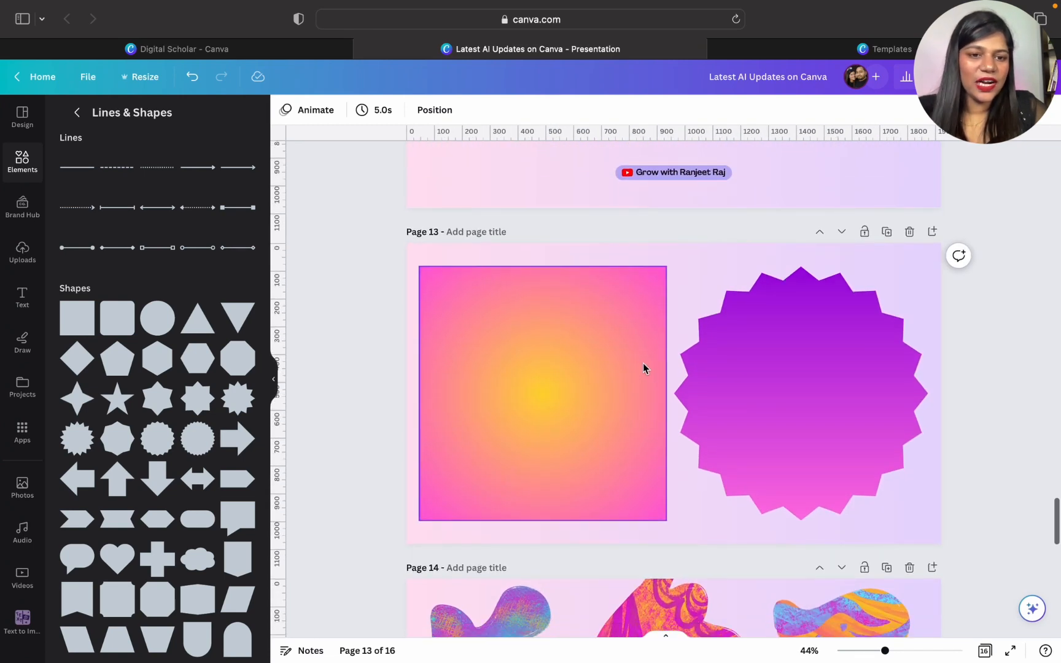
pyautogui.scroll(-1, 647, 361)
pyautogui.scroll(3, 647, 362)
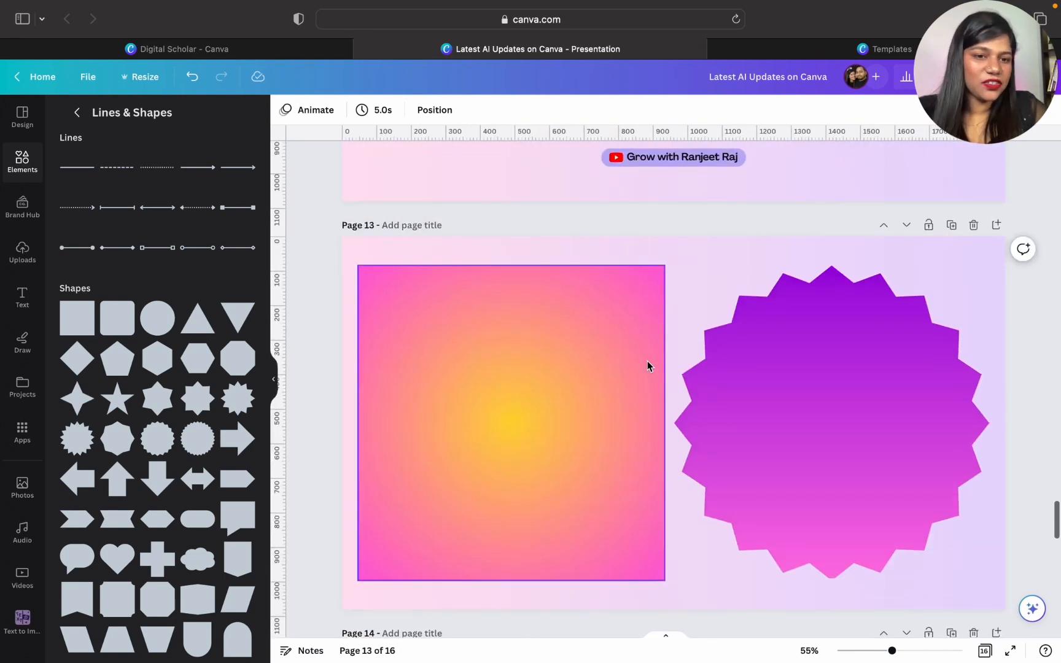
pyautogui.scroll(-2, 632, 322)
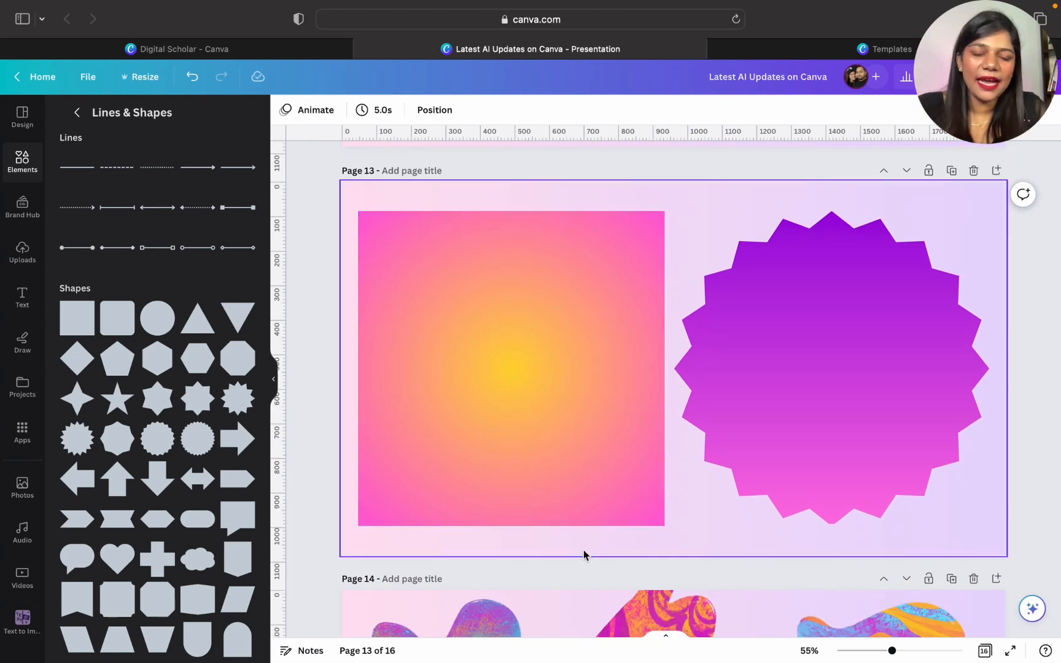
# - Change the first colour of page 14's background gradient from light pink to a dark purple
pyautogui.scroll(5, 674, 516)
pyautogui.scroll(-8, 674, 516)
pyautogui.scroll(3, 674, 513)
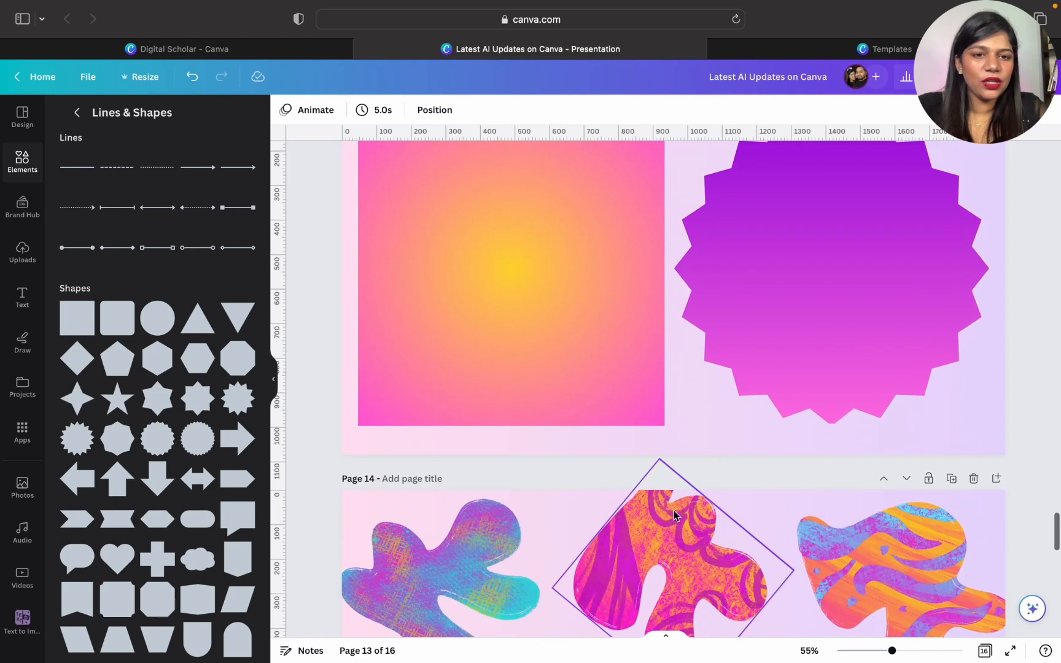
pyautogui.scroll(-12, 643, 515)
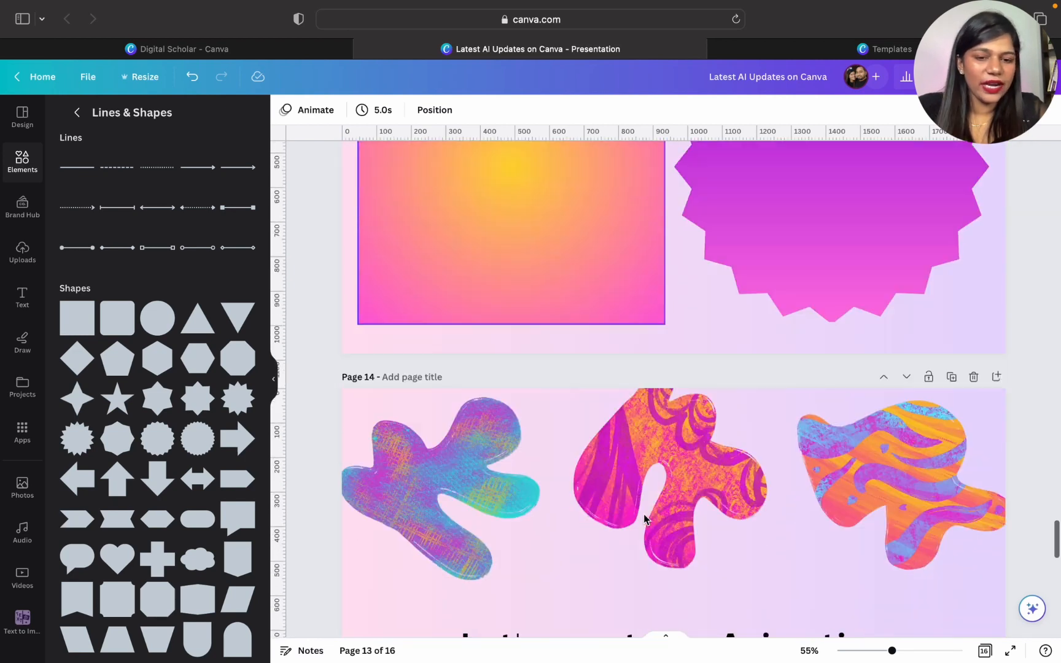
pyautogui.click(414, 480)
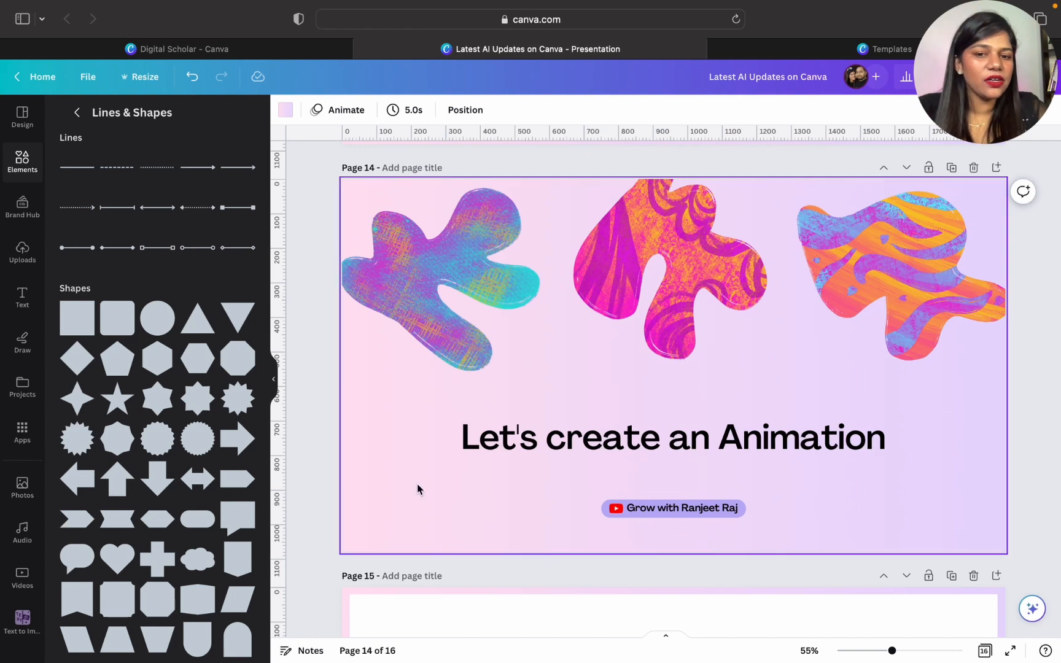
pyautogui.click(286, 110)
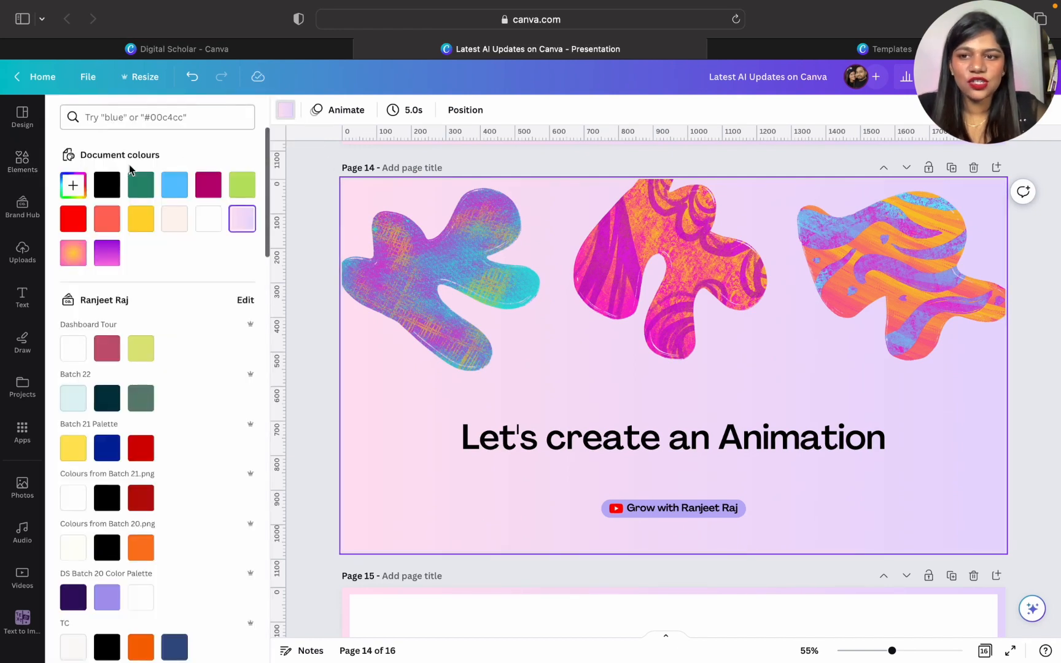
pyautogui.click(73, 185)
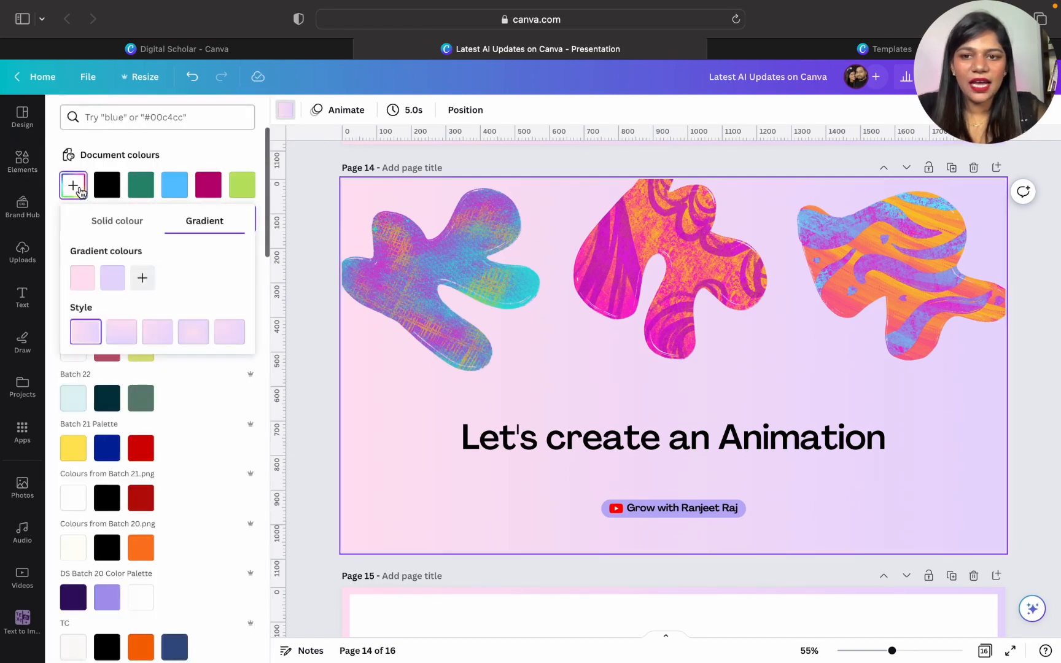
pyautogui.click(93, 282)
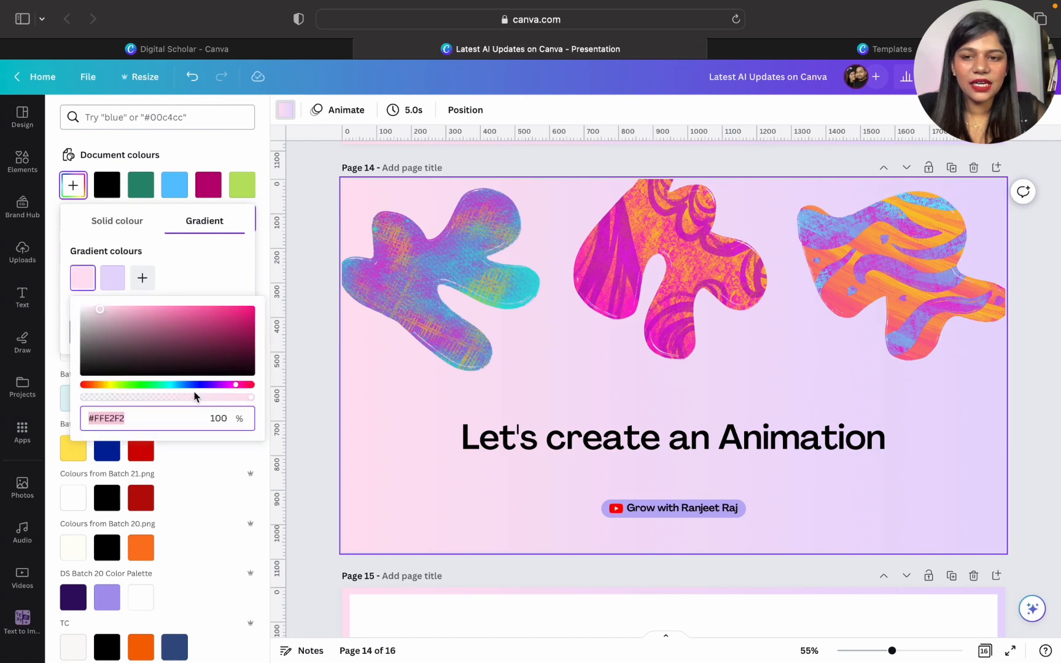
pyautogui.click(223, 386)
pyautogui.moveTo(223, 329); pyautogui.dragTo(272, 353)
# - Set the second colour of page 14's background gradient to bright pink #FF53D9
pyautogui.click(113, 279)
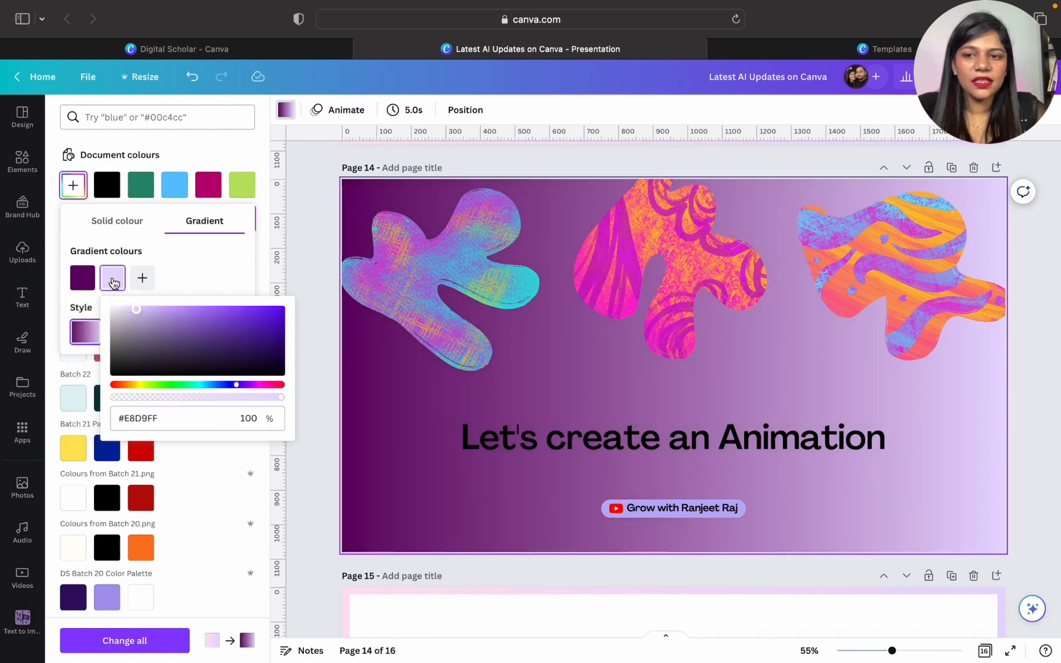
pyautogui.click(261, 390)
pyautogui.moveTo(221, 331); pyautogui.dragTo(227, 281)
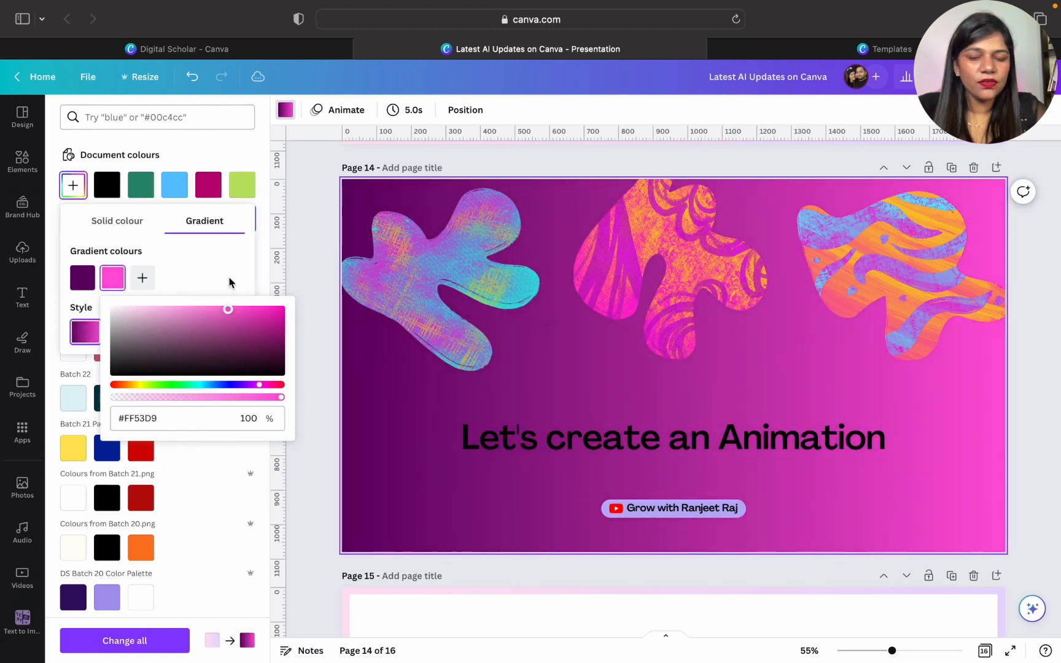
# - Recolour the "Let's create an Animation" title on page 14 white #ffffff and deselect it
pyautogui.click(452, 437)
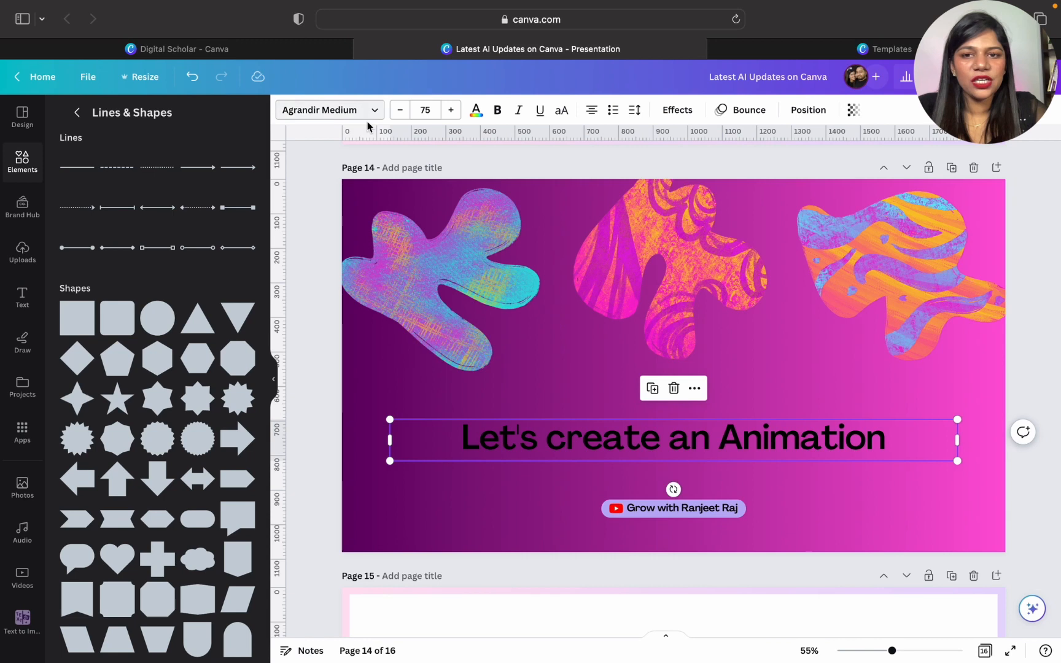
pyautogui.click(476, 111)
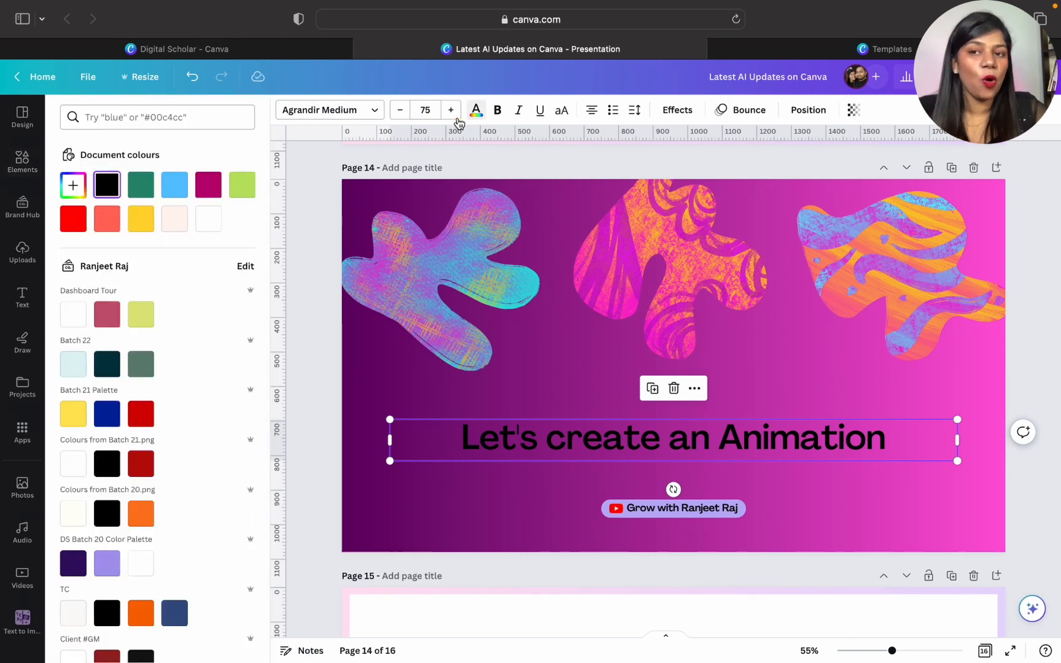
pyautogui.click(204, 224)
pyautogui.click(310, 384)
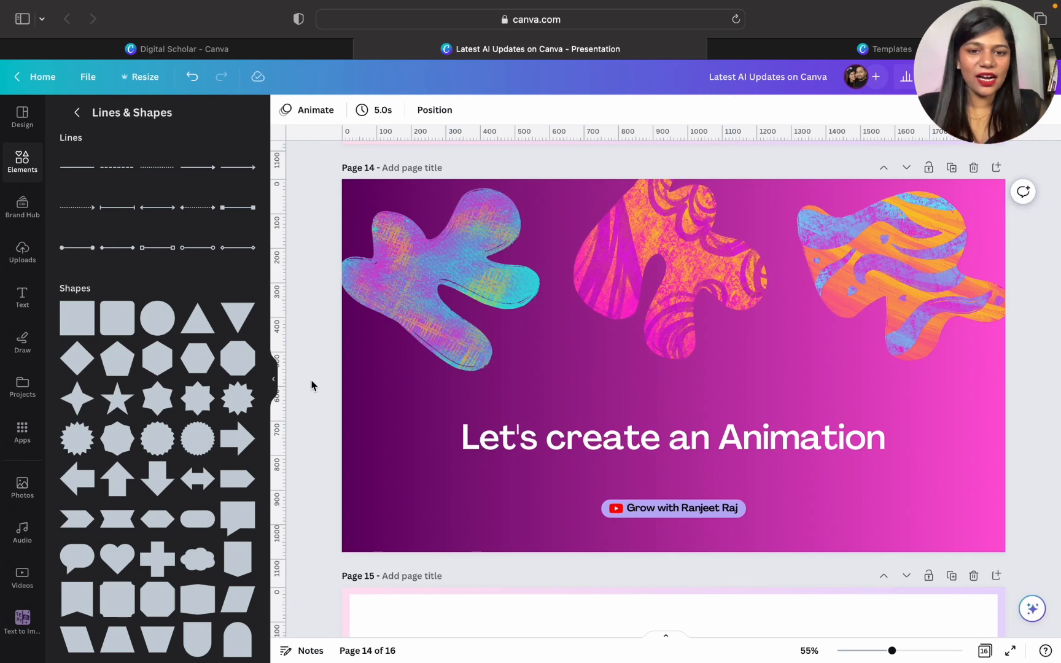
# - On page 15, bring up the flying butterfly graphics and delete the purple butterfly from the page's lower right corner
pyautogui.scroll(8, 311, 384)
pyautogui.scroll(-10, 311, 384)
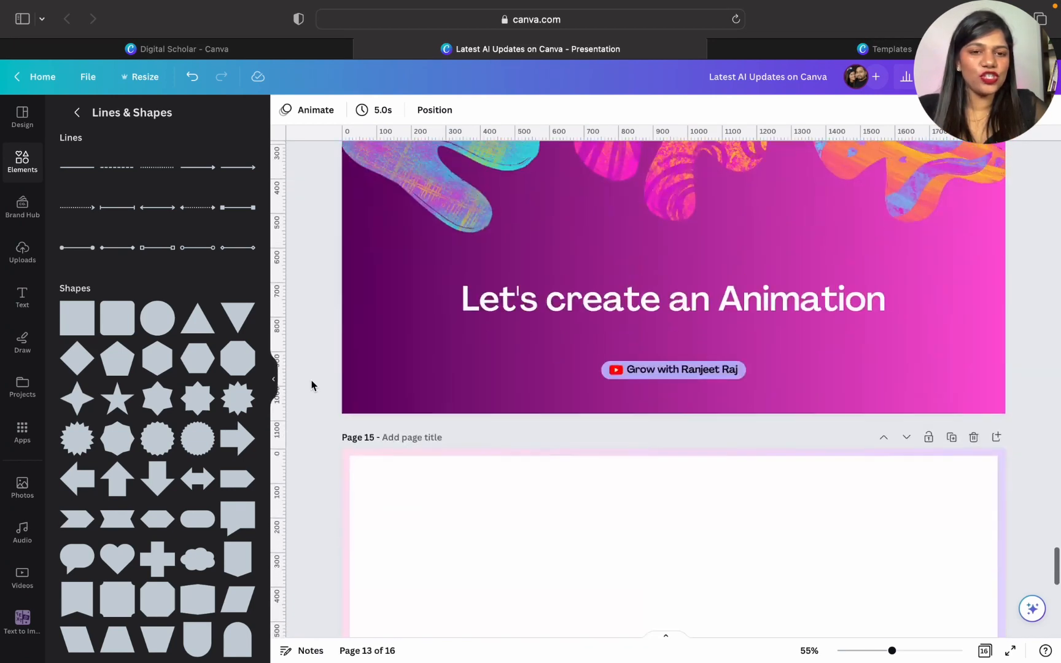
pyautogui.scroll(3, 311, 384)
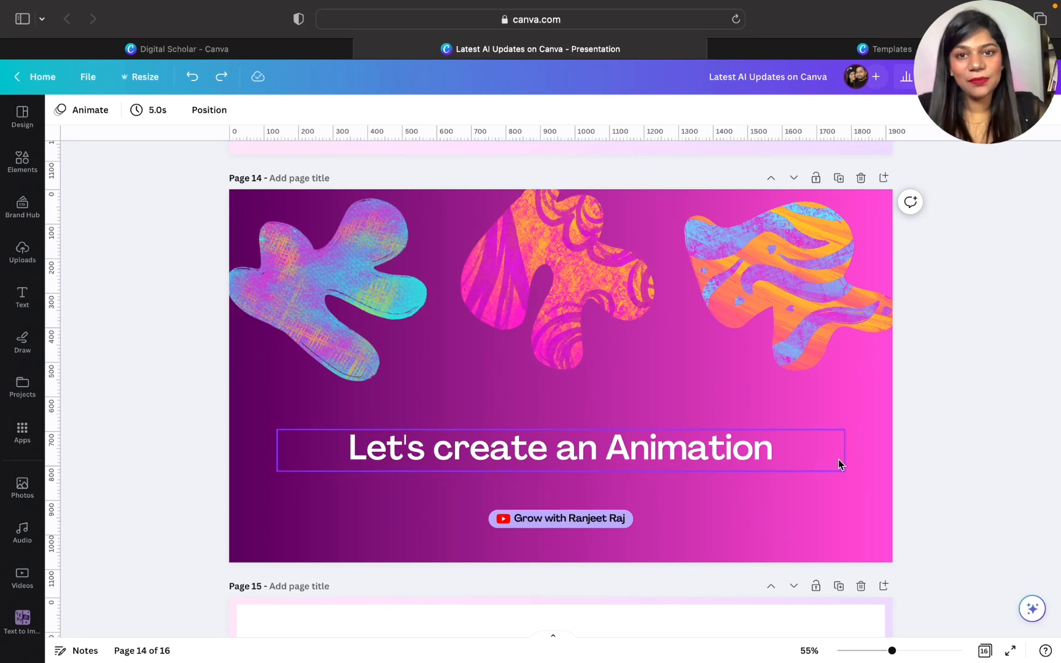
pyautogui.scroll(-5, 838, 464)
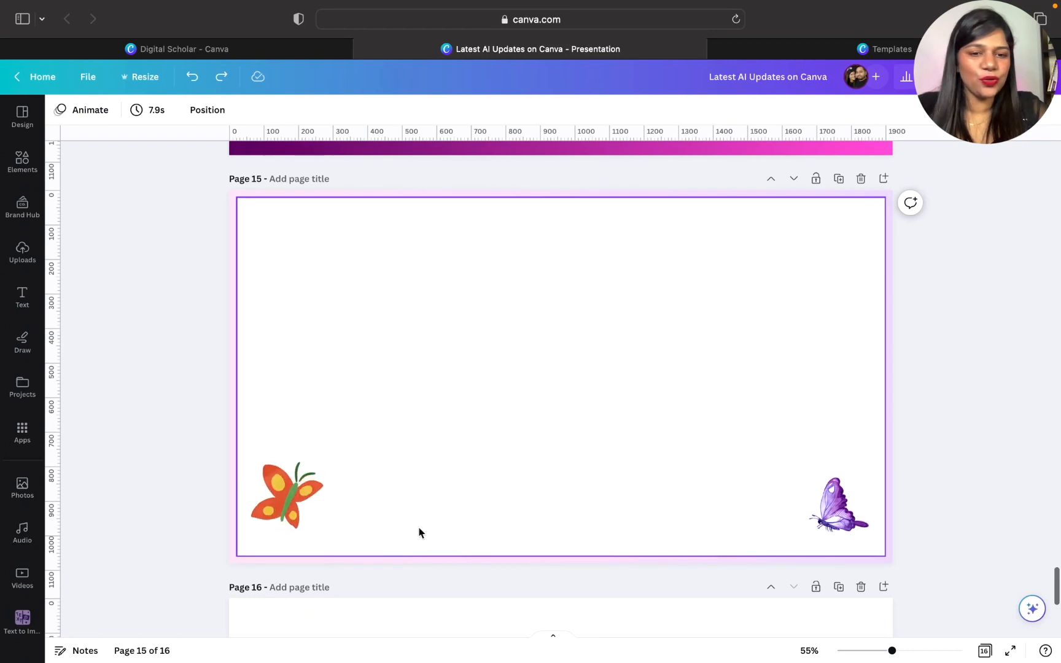
pyautogui.click(295, 514)
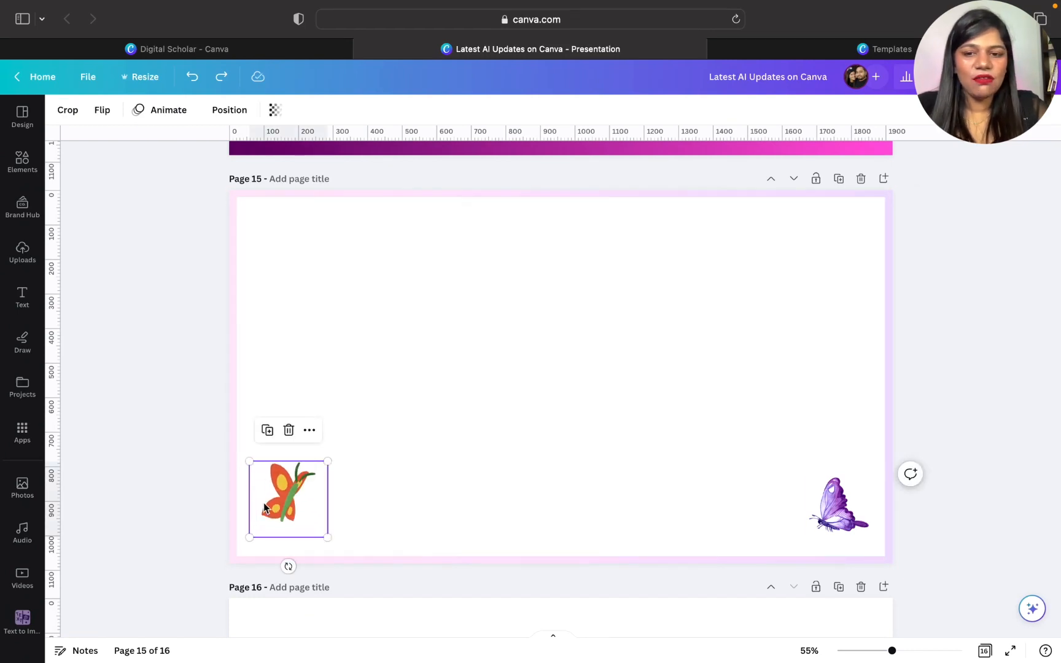
pyautogui.click(21, 161)
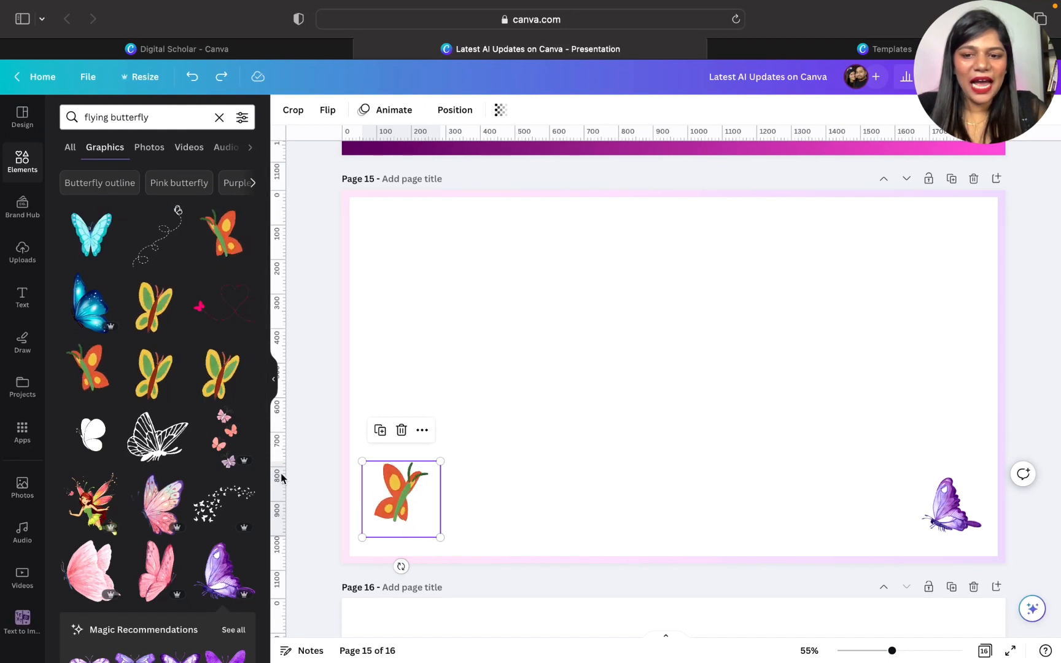
pyautogui.click(948, 528)
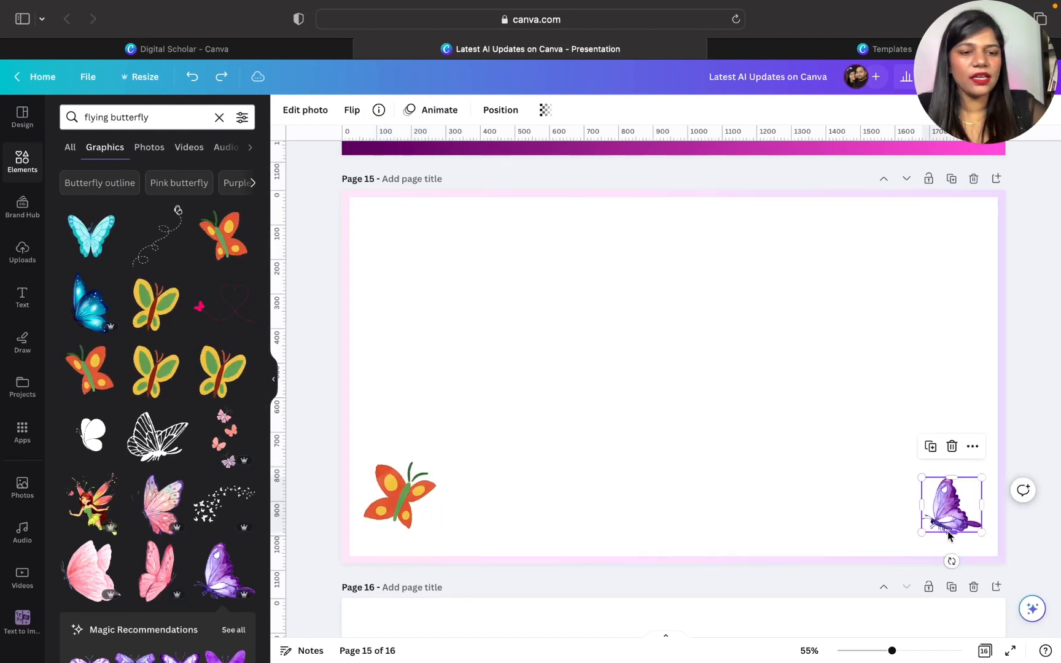
pyautogui.press('Delete')
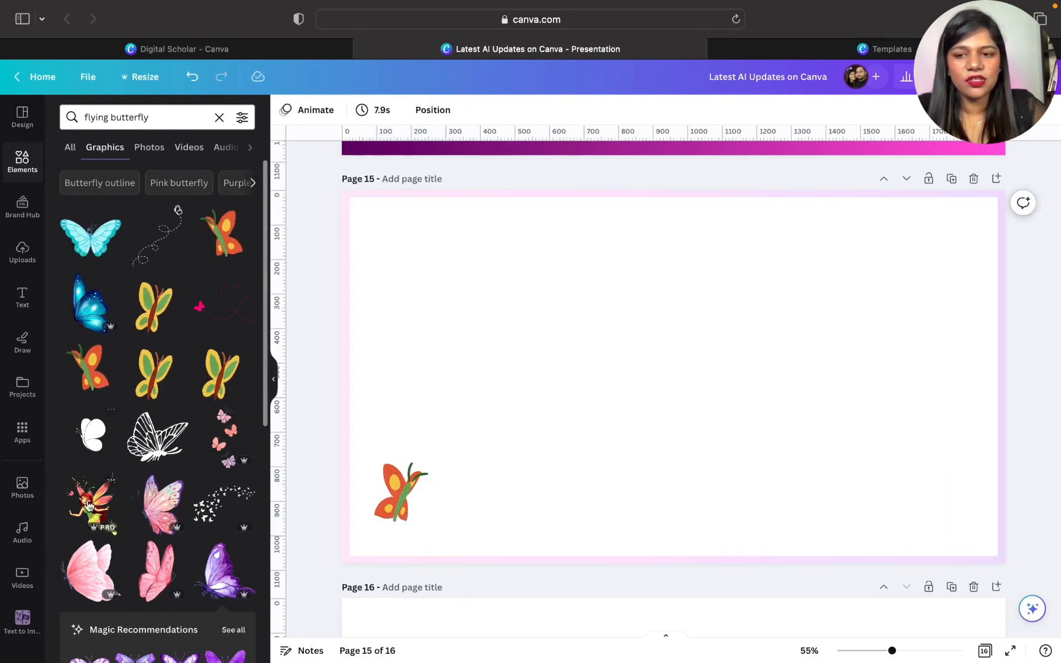
# - Add the fairy graphic from the flying butterfly results to page 15, resize it and place it in the page's lower right corner
pyautogui.click(88, 505)
pyautogui.moveTo(546, 227); pyautogui.dragTo(573, 260)
pyautogui.moveTo(709, 375); pyautogui.dragTo(889, 387)
pyautogui.moveTo(755, 278); pyautogui.dragTo(778, 434)
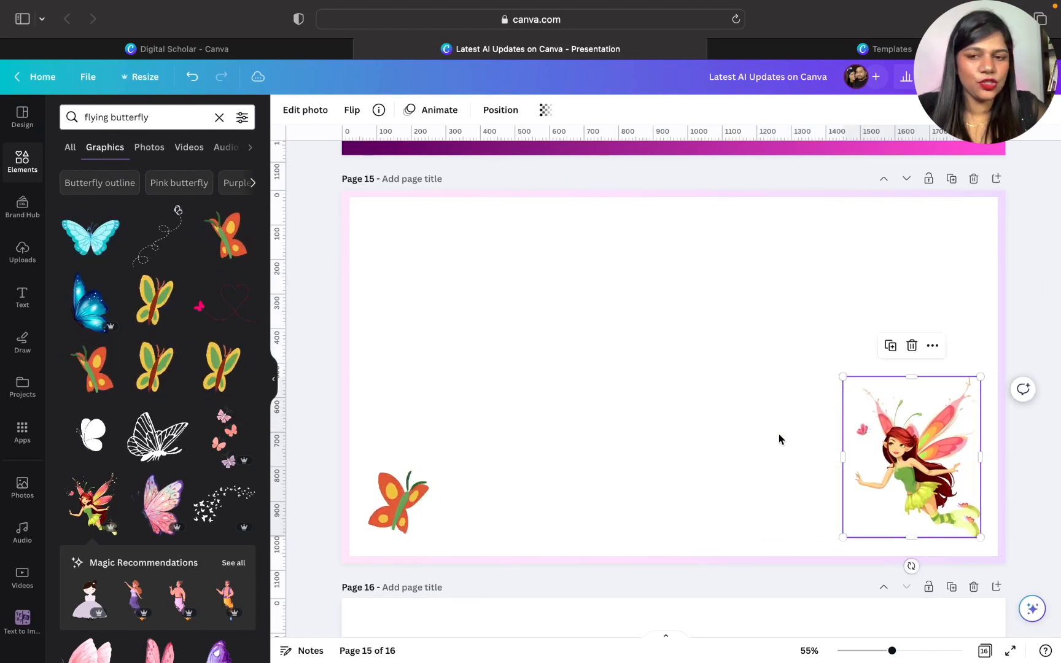
pyautogui.click(273, 379)
# - Create a custom animation for the orange butterfly, drawing a path of rising arcs that exits past the page's upper right edge
pyautogui.click(289, 494)
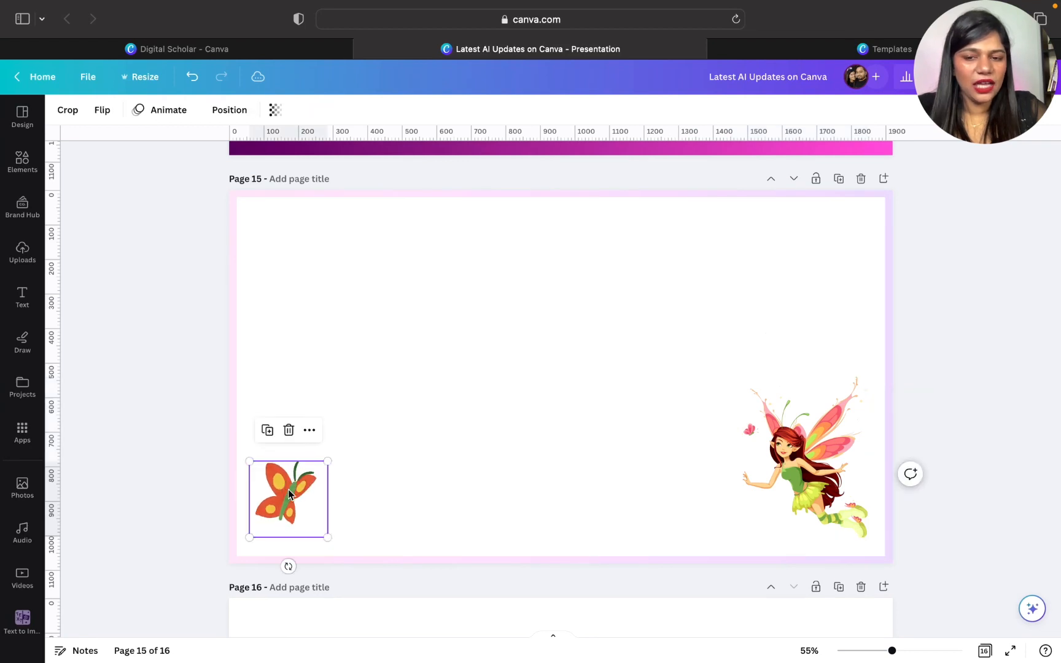
pyautogui.click(165, 110)
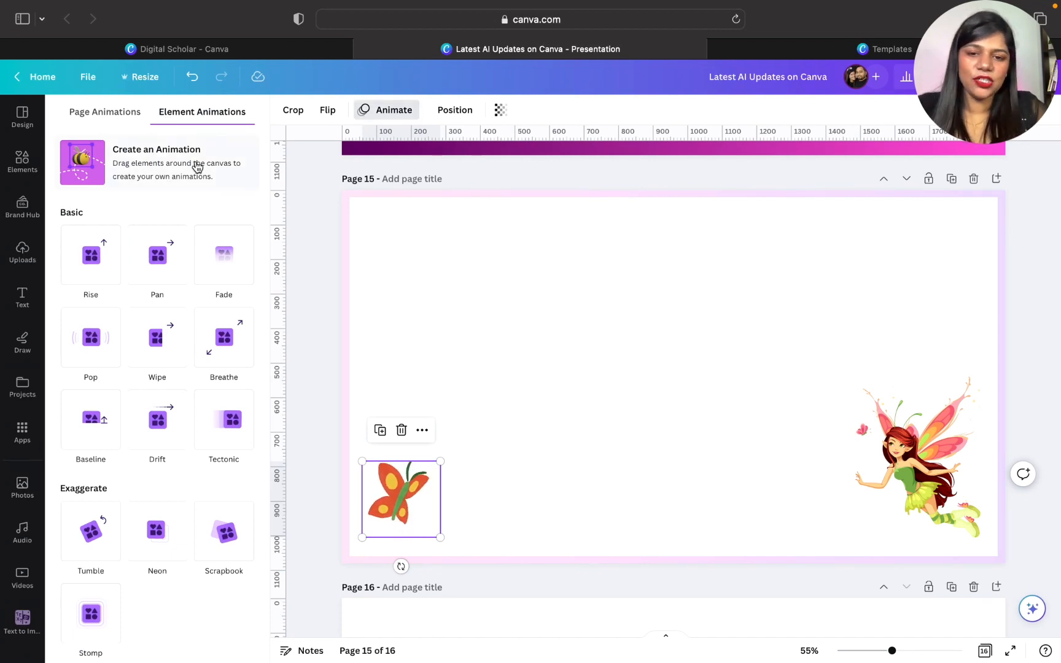
pyautogui.click(153, 161)
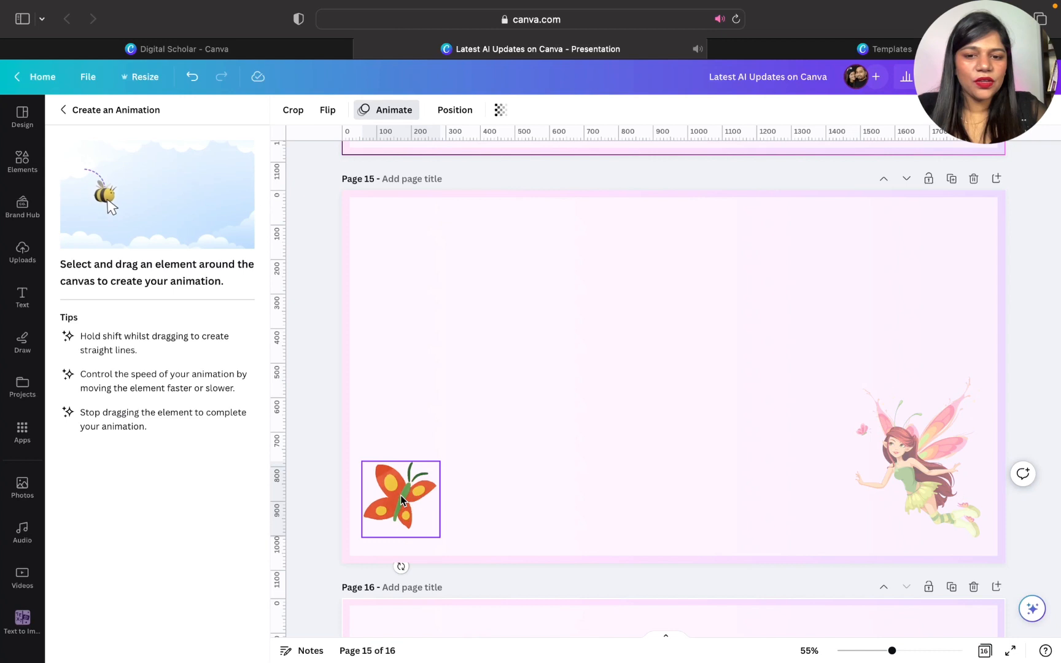
pyautogui.moveTo(399, 495); pyautogui.dragTo(408, 450)
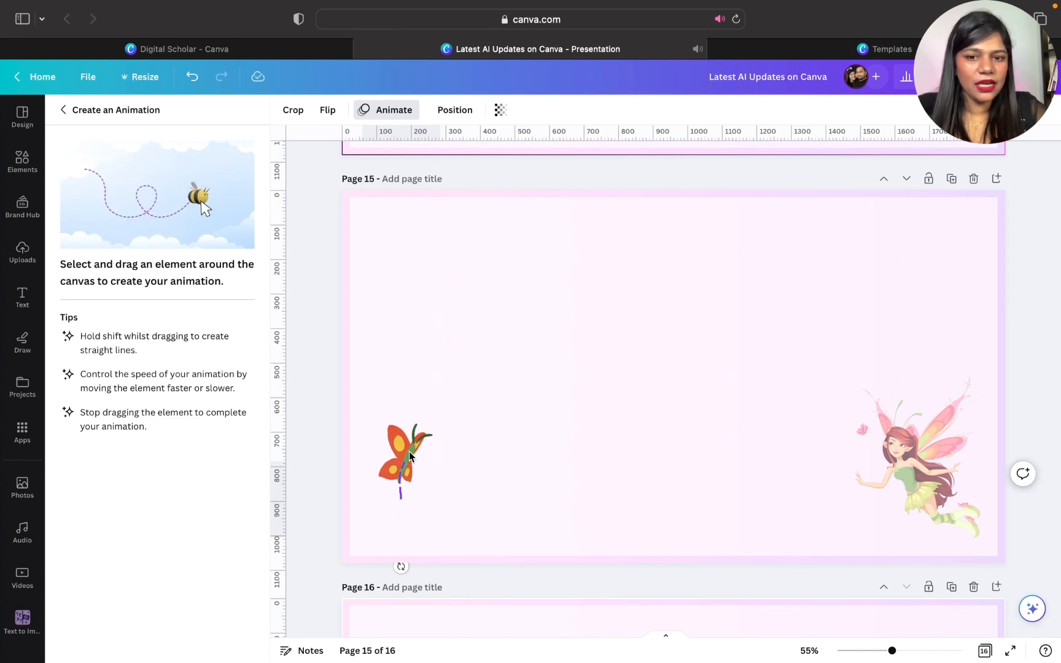
pyautogui.moveTo(492, 457)
pyautogui.mouseDown()
pyautogui.moveTo(495, 405)
pyautogui.moveTo(545, 353)
pyautogui.moveTo(648, 402)
pyautogui.moveTo(674, 462)
pyautogui.mouseUp()
pyautogui.moveTo(870, 313)
pyautogui.mouseDown()
pyautogui.moveTo(1001, 222)
pyautogui.moveTo(1028, 190)
pyautogui.mouseUp()
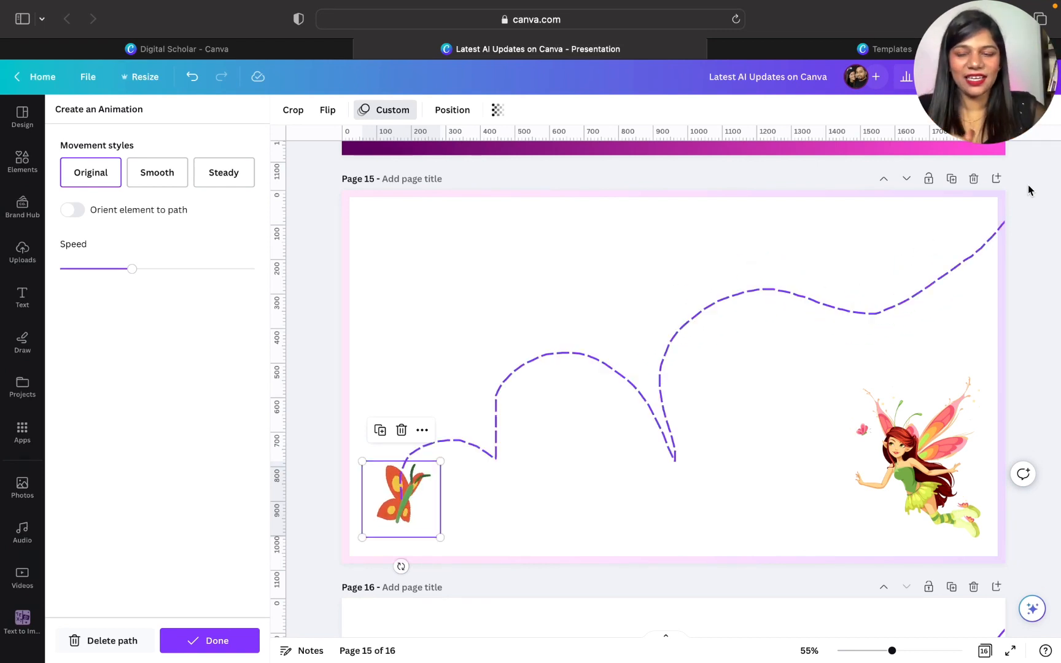
# - Try the Original, Smooth and Steady movement styles on the butterfly's path, keep Steady, increase the speed and finish the animation
pyautogui.click(153, 172)
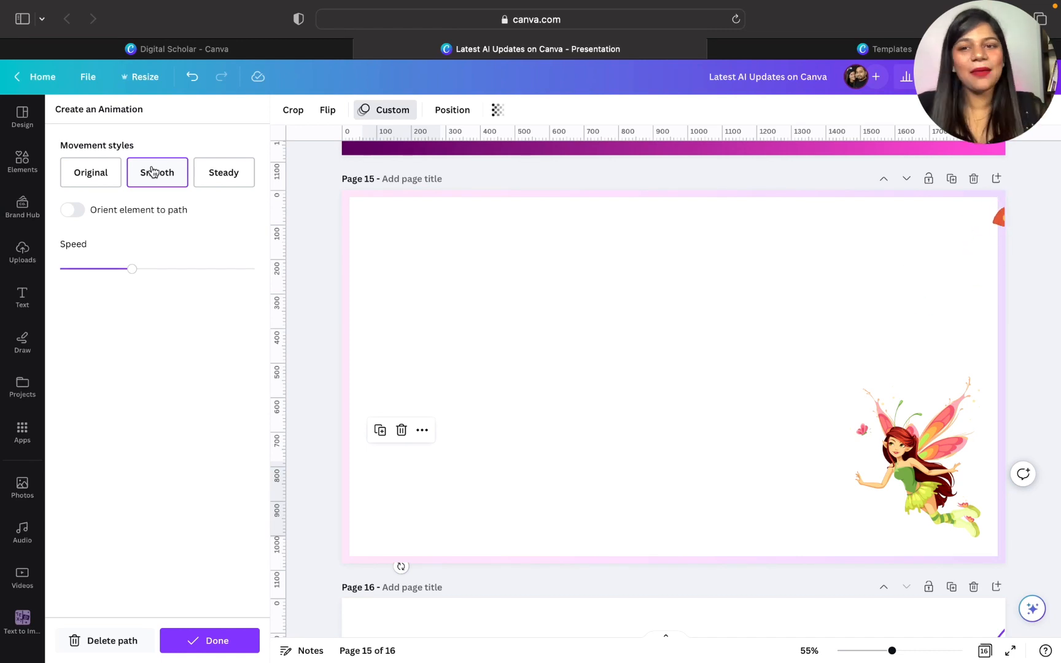
pyautogui.click(223, 173)
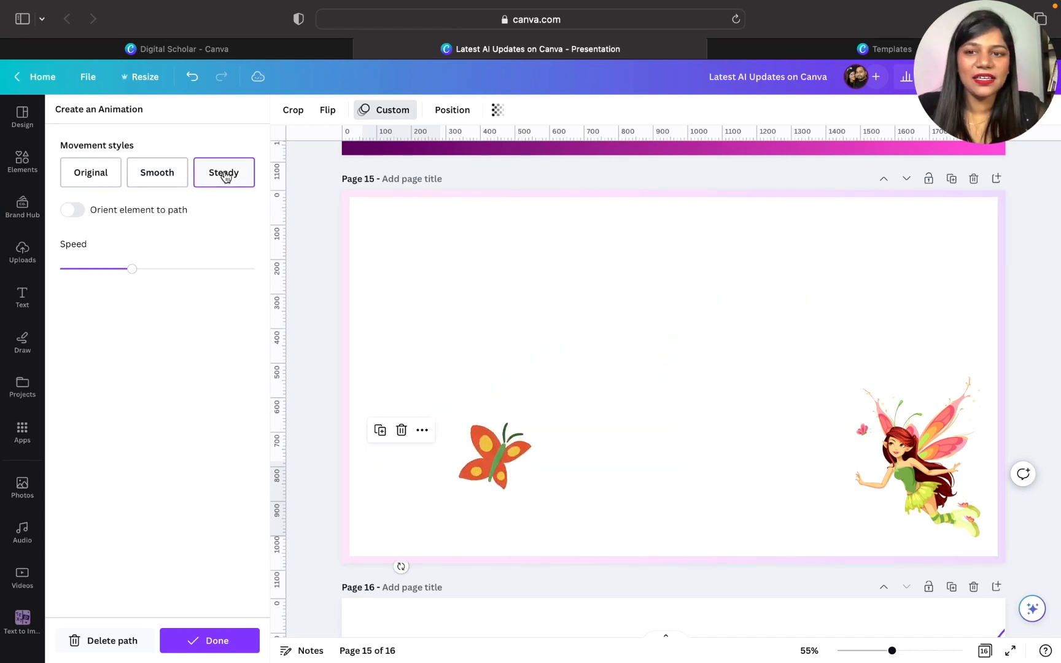
pyautogui.click(111, 176)
pyautogui.click(170, 178)
pyautogui.click(216, 177)
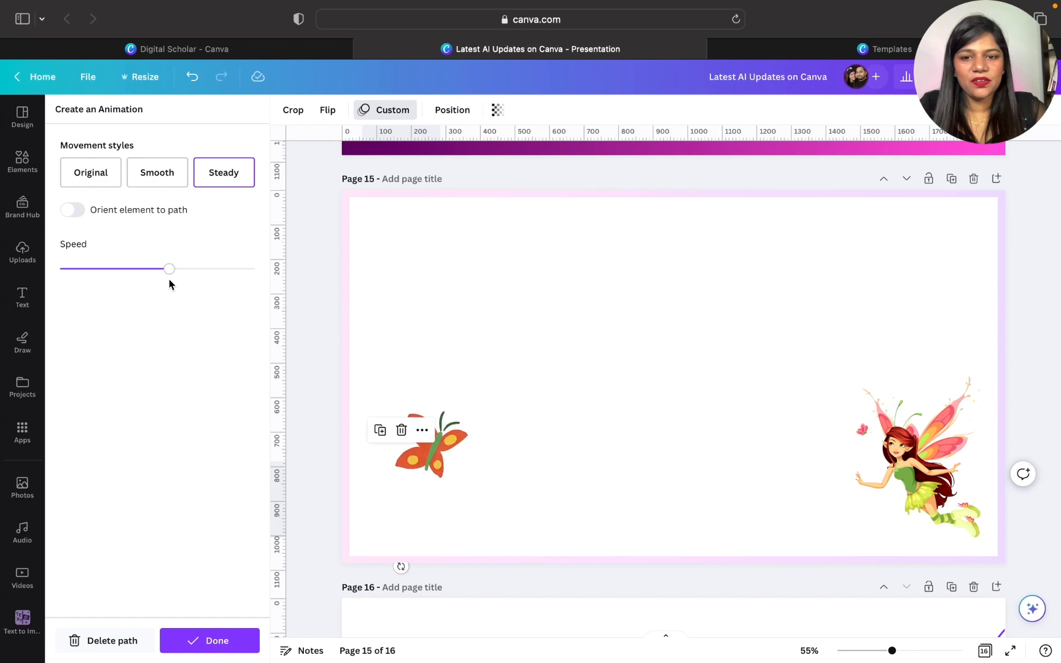
pyautogui.click(239, 642)
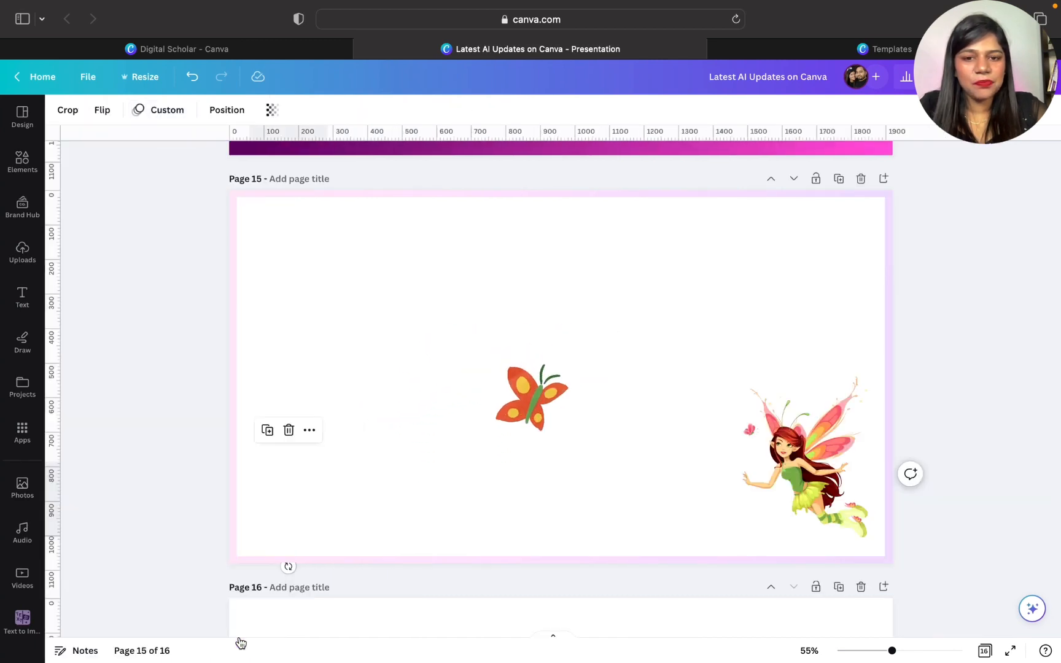
# - Create a custom animation for the fairy by tracing a flight path across page 15, keeping the Original movement style
pyautogui.click(857, 479)
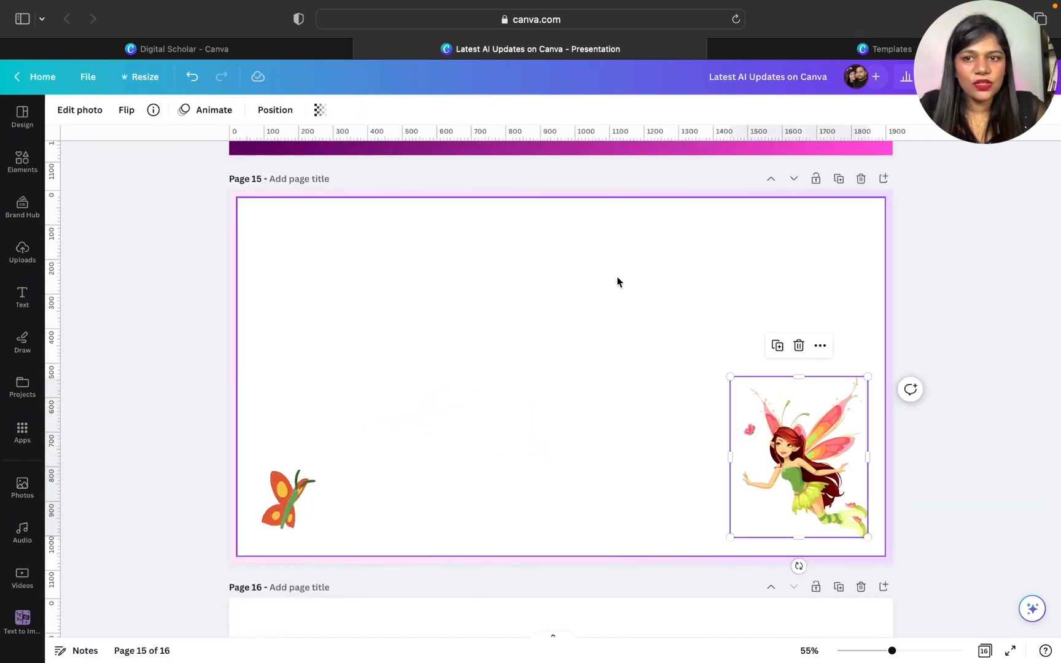
pyautogui.click(226, 114)
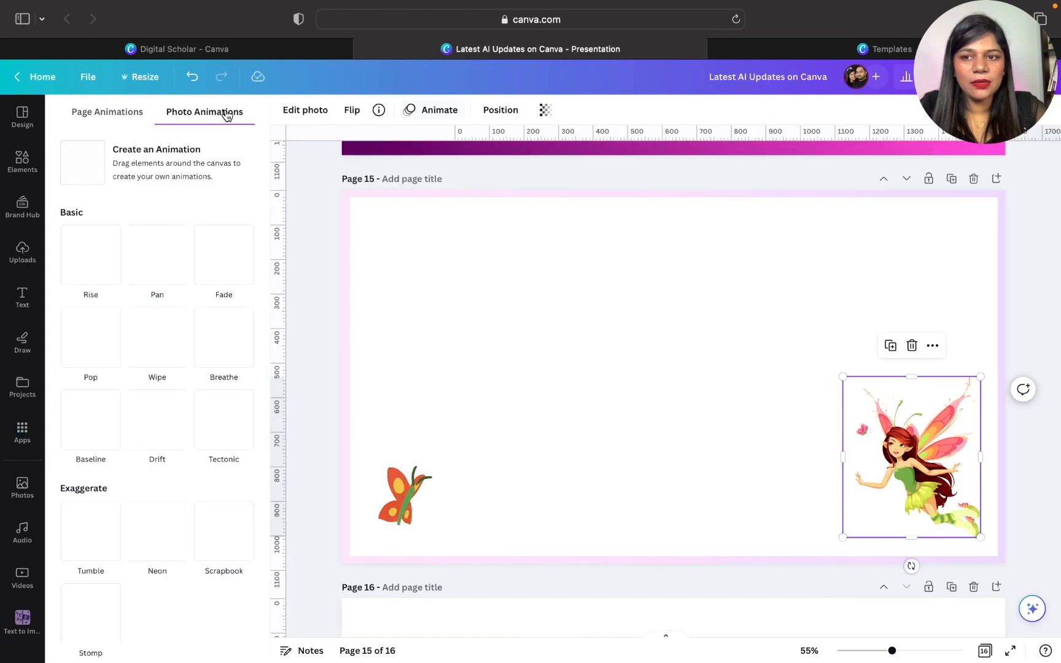
pyautogui.click(162, 162)
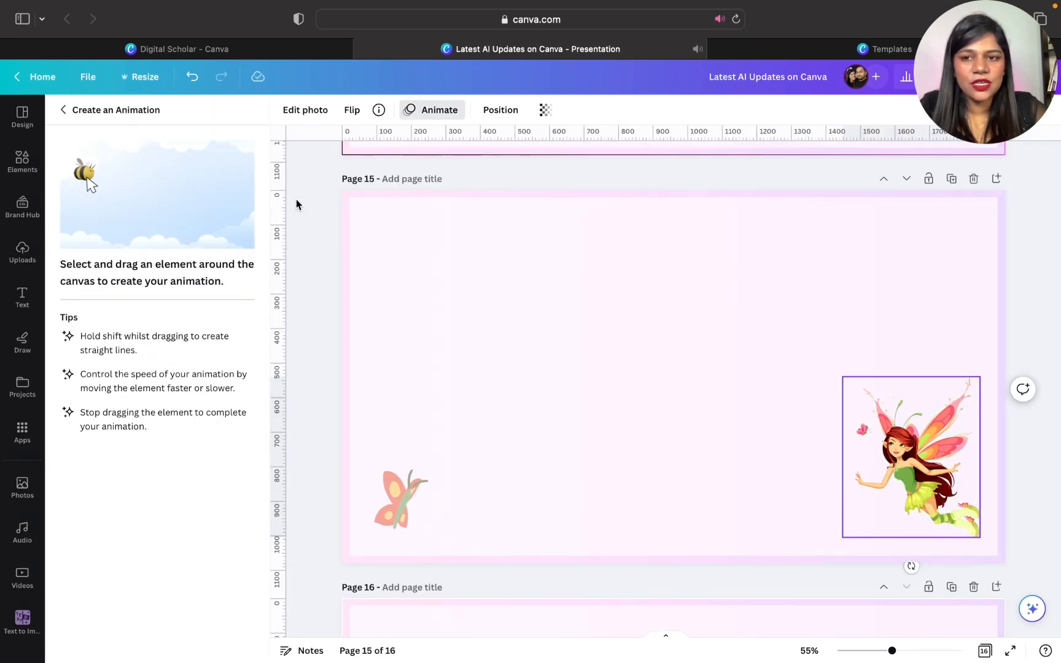
pyautogui.moveTo(887, 449)
pyautogui.mouseDown()
pyautogui.moveTo(812, 383)
pyautogui.moveTo(768, 430)
pyautogui.moveTo(756, 471)
pyautogui.moveTo(768, 401)
pyautogui.moveTo(714, 340)
pyautogui.moveTo(632, 363)
pyautogui.moveTo(605, 430)
pyautogui.moveTo(610, 386)
pyautogui.moveTo(570, 298)
pyautogui.moveTo(503, 284)
pyautogui.moveTo(462, 367)
pyautogui.moveTo(536, 476)
pyautogui.moveTo(717, 477)
pyautogui.moveTo(816, 442)
pyautogui.moveTo(855, 468)
pyautogui.mouseUp()
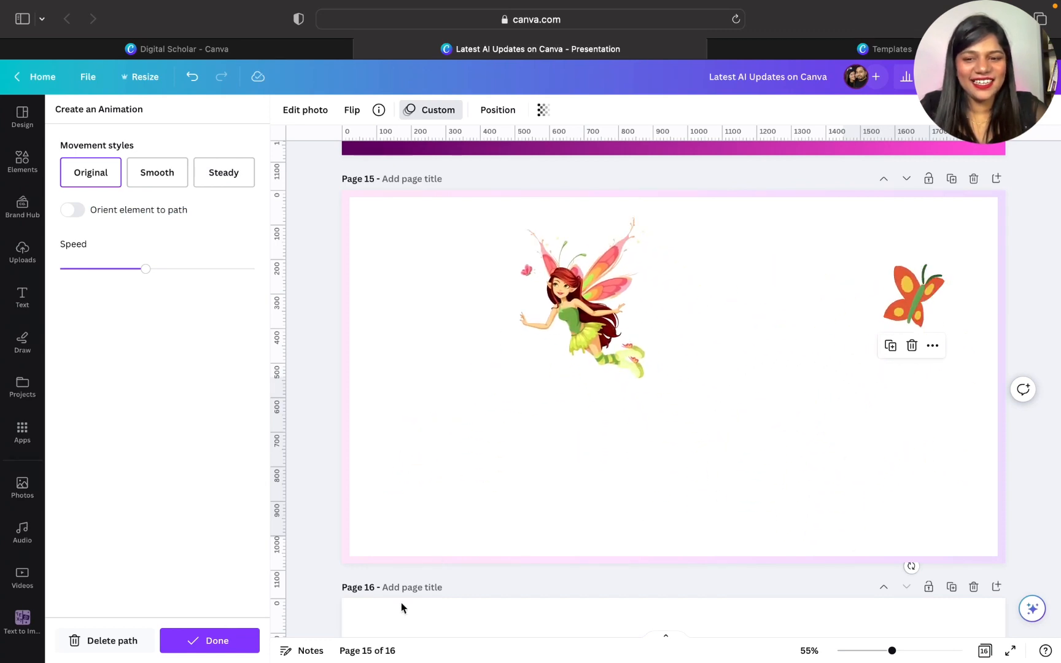
pyautogui.click(248, 640)
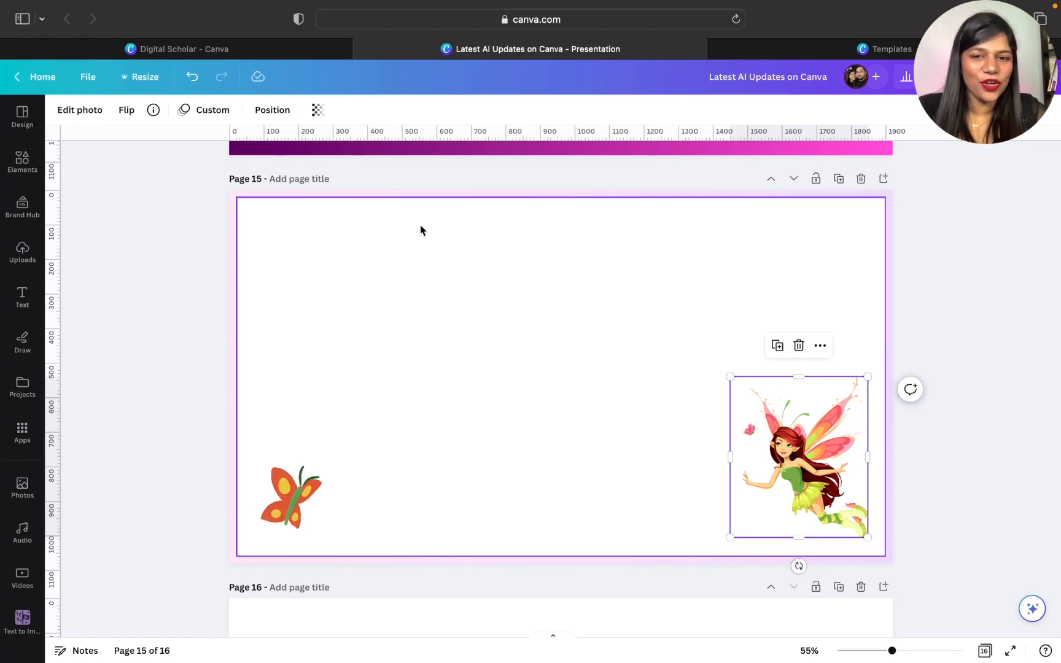
# - Delete the animated fairy from page 15
pyautogui.scroll(3, 514, 406)
pyautogui.scroll(-3, 513, 406)
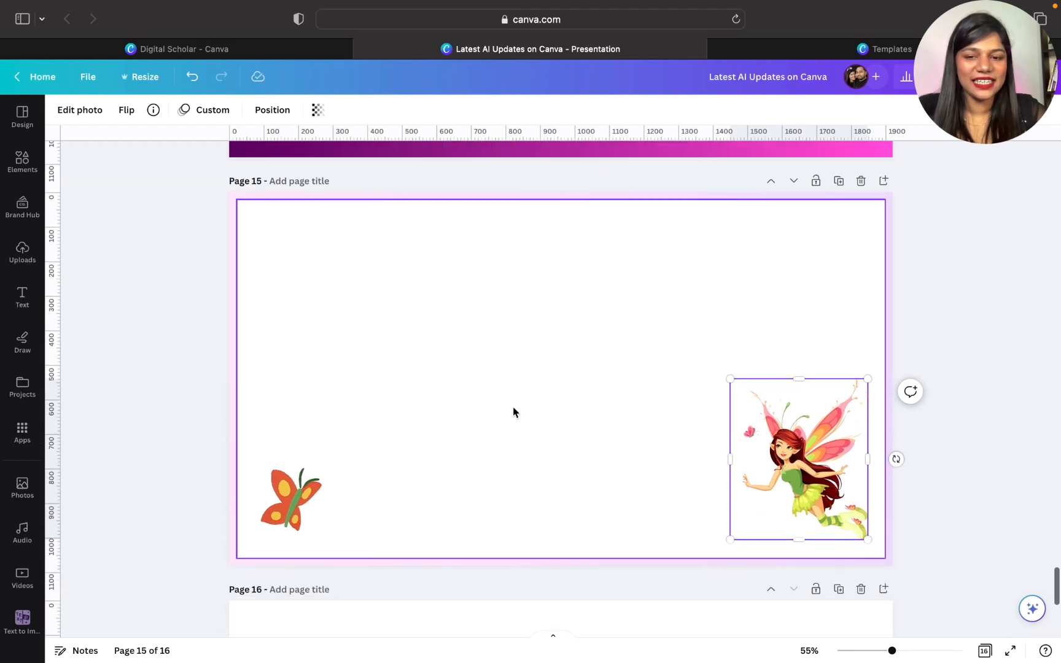
pyautogui.scroll(-3, 509, 407)
pyautogui.click(798, 251)
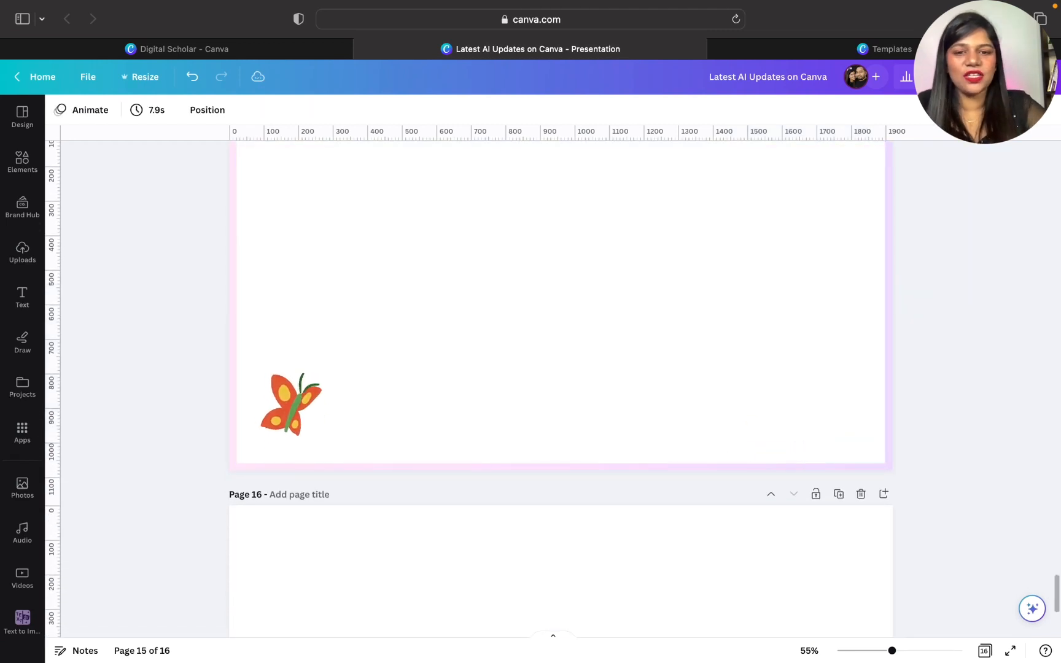
# - Search the graphics for "flower", add the blue flower to page 15, shrink it and place it in the page's lower right corner
pyautogui.click(22, 162)
pyautogui.click(188, 115)
pyautogui.write('flower')
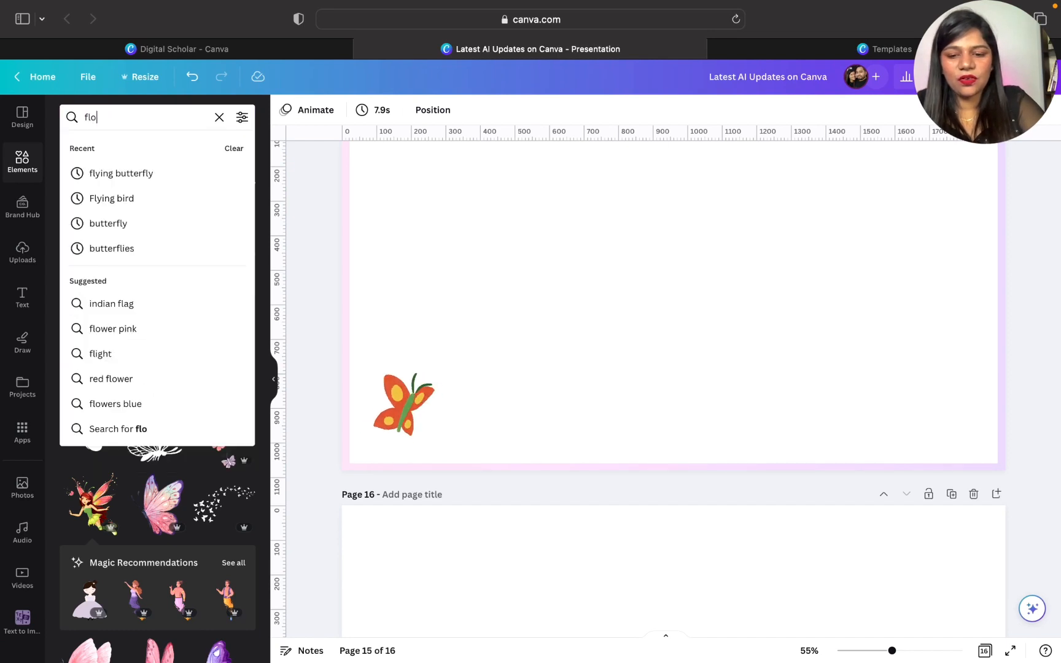
pyautogui.press('Return')
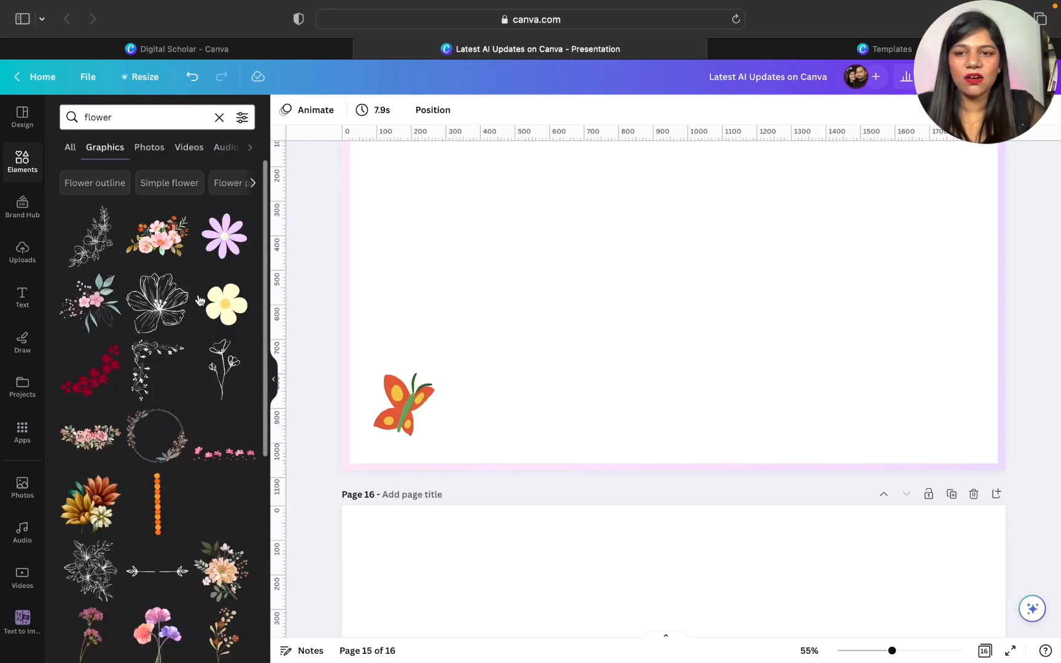
pyautogui.scroll(-5, 189, 500)
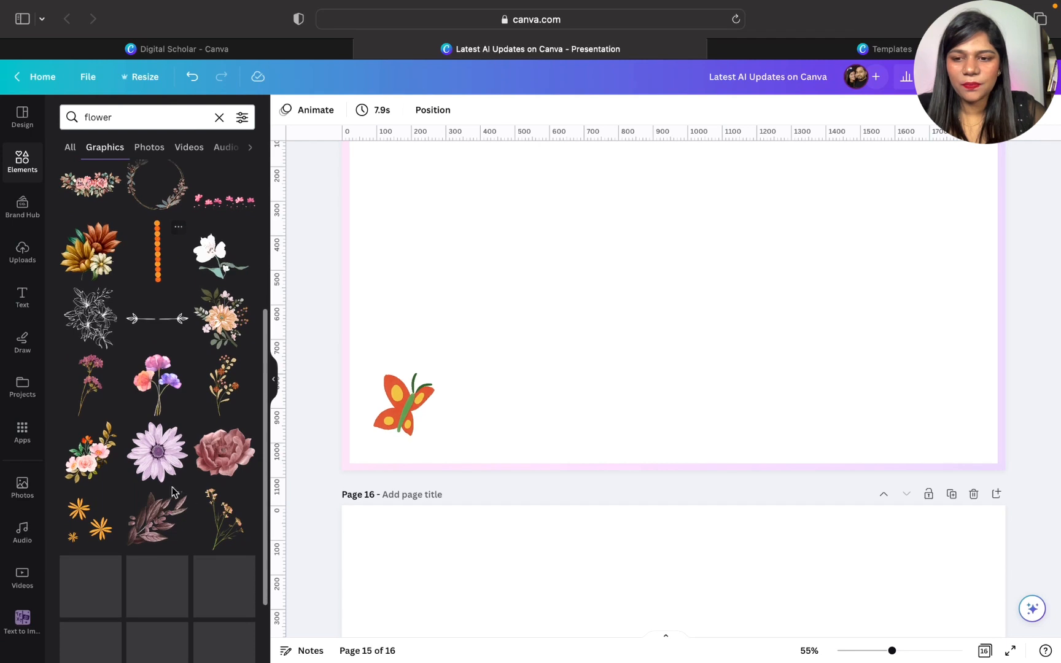
pyautogui.scroll(-5, 154, 547)
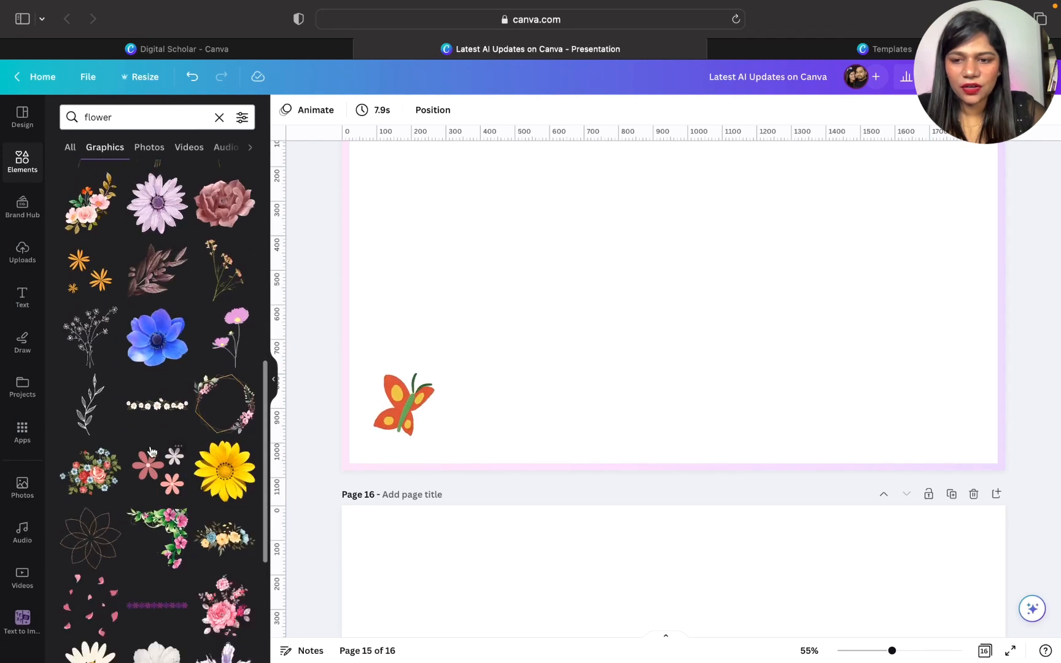
pyautogui.click(151, 341)
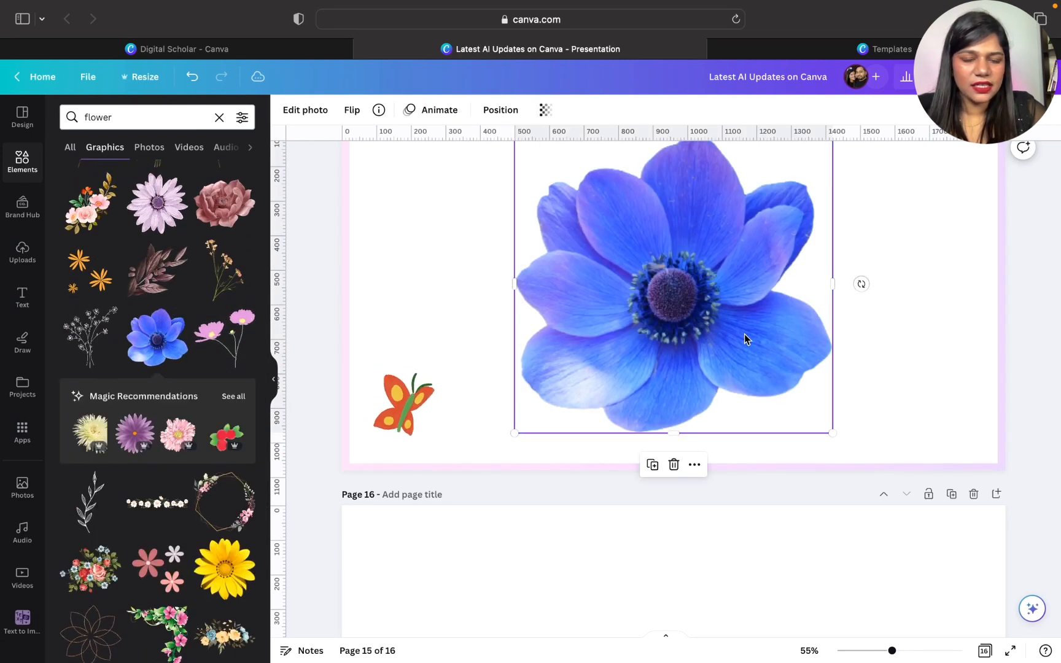
pyautogui.moveTo(515, 564); pyautogui.dragTo(712, 498)
pyautogui.moveTo(803, 347); pyautogui.dragTo(985, 509)
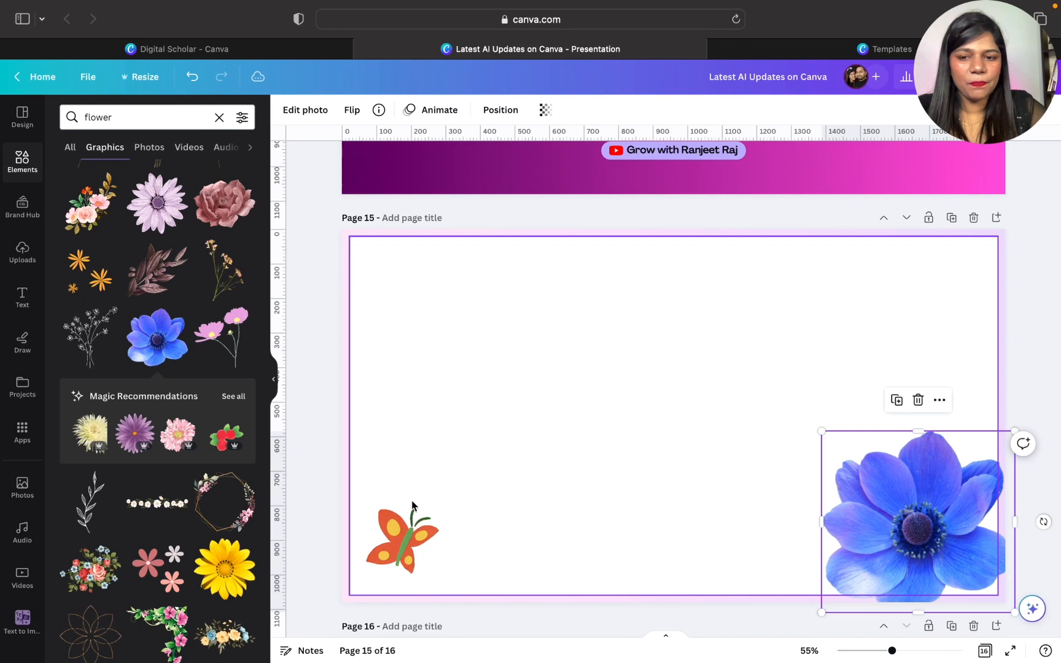
# - Replace the orange butterfly with the smiling bee from a "bee" search, shrunk into the page's lower left corner, and enlarge the blue flower
pyautogui.click(397, 534)
pyautogui.press('Delete')
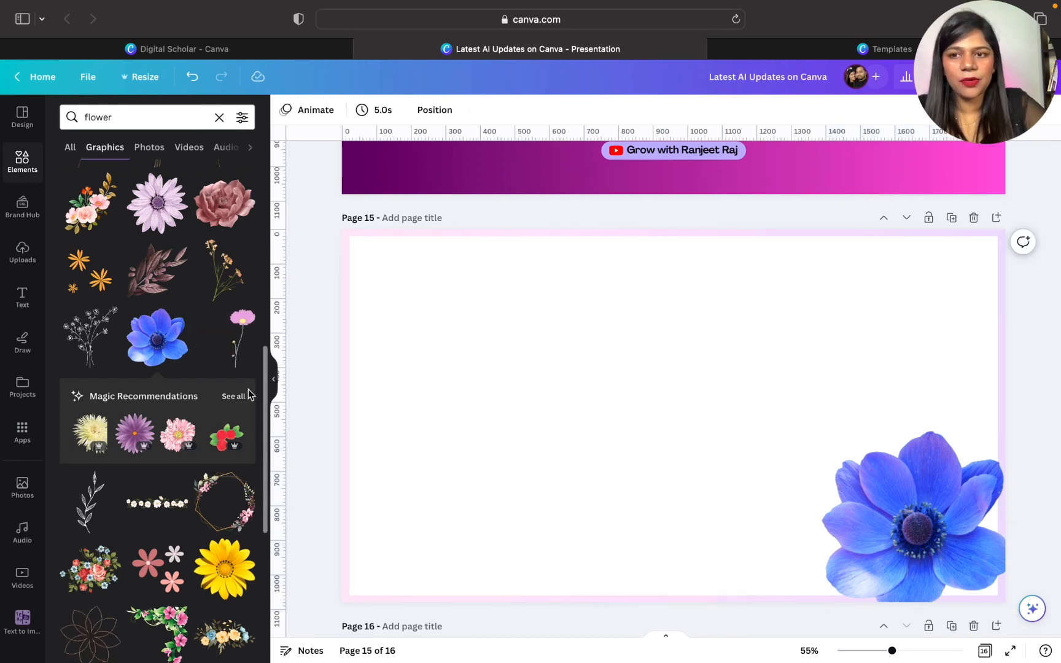
pyautogui.doubleClick(139, 124)
pyautogui.write('bee')
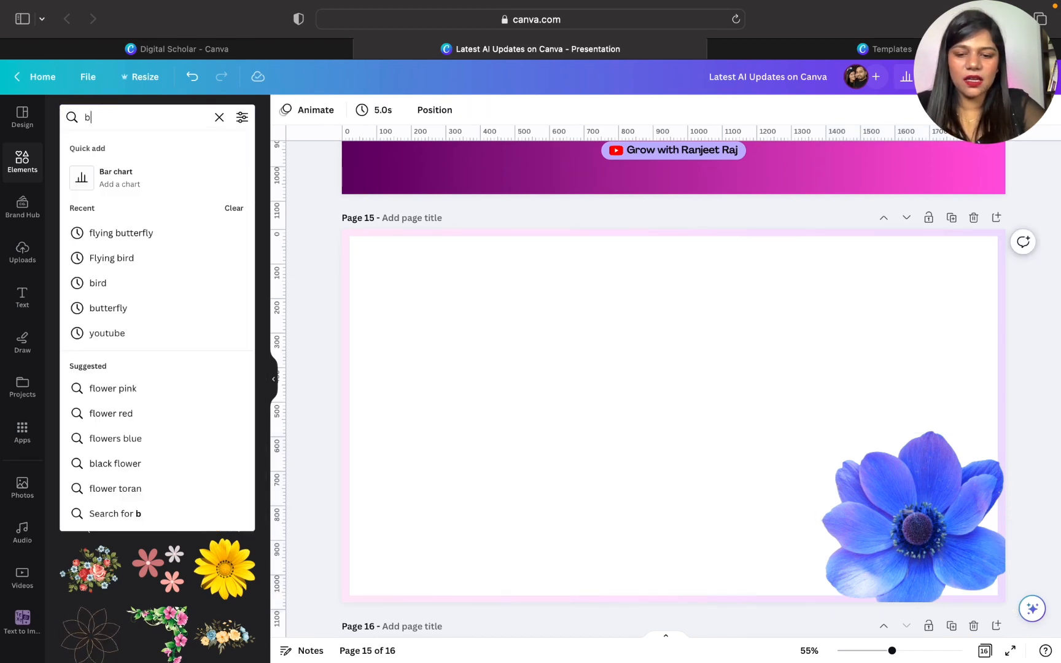
pyautogui.press('Return')
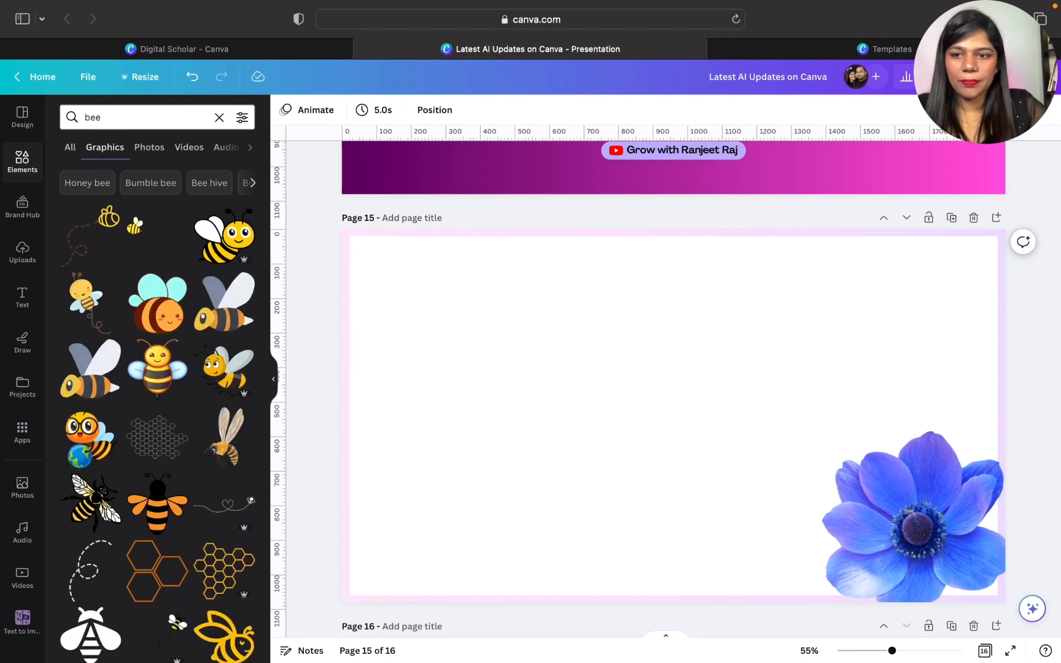
pyautogui.click(224, 235)
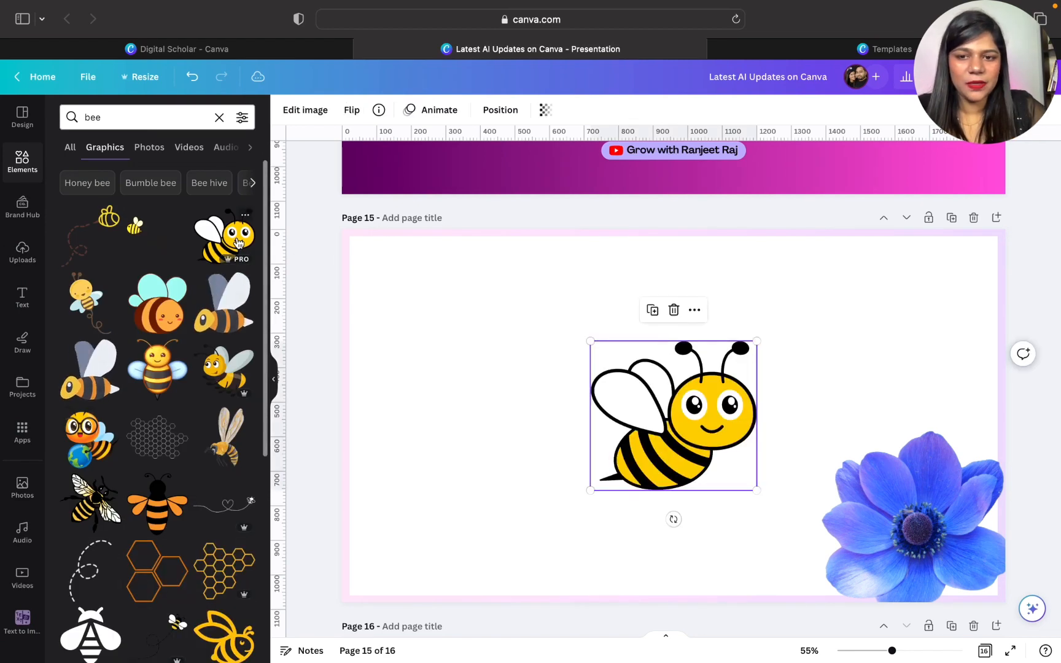
pyautogui.moveTo(663, 405); pyautogui.dragTo(435, 503)
pyautogui.moveTo(528, 439); pyautogui.dragTo(470, 496)
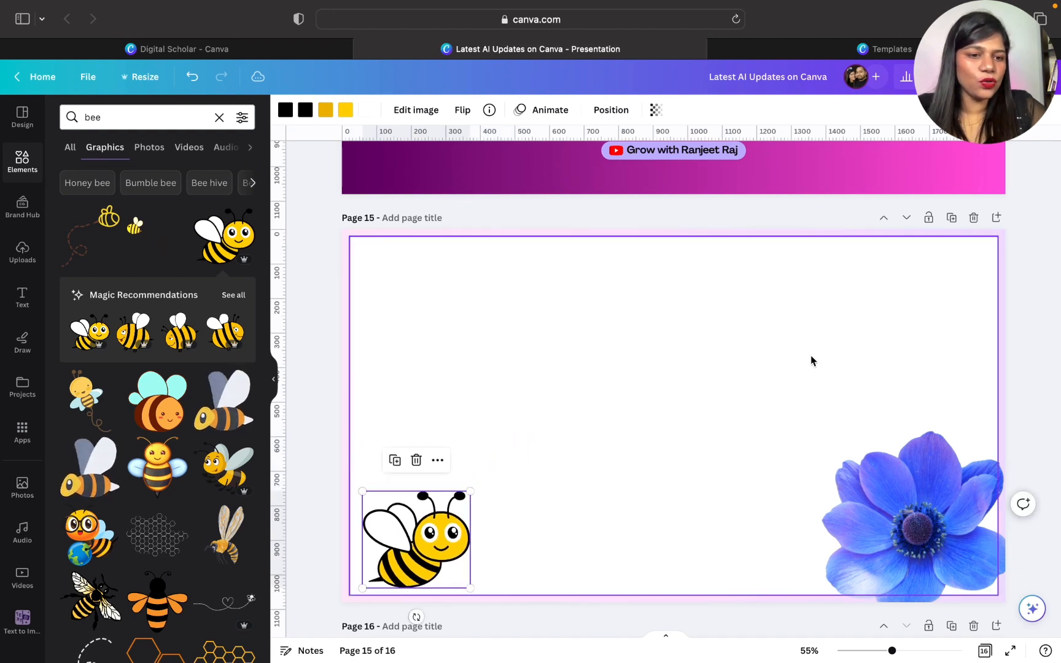
pyautogui.click(835, 439)
pyautogui.moveTo(822, 434); pyautogui.dragTo(776, 389)
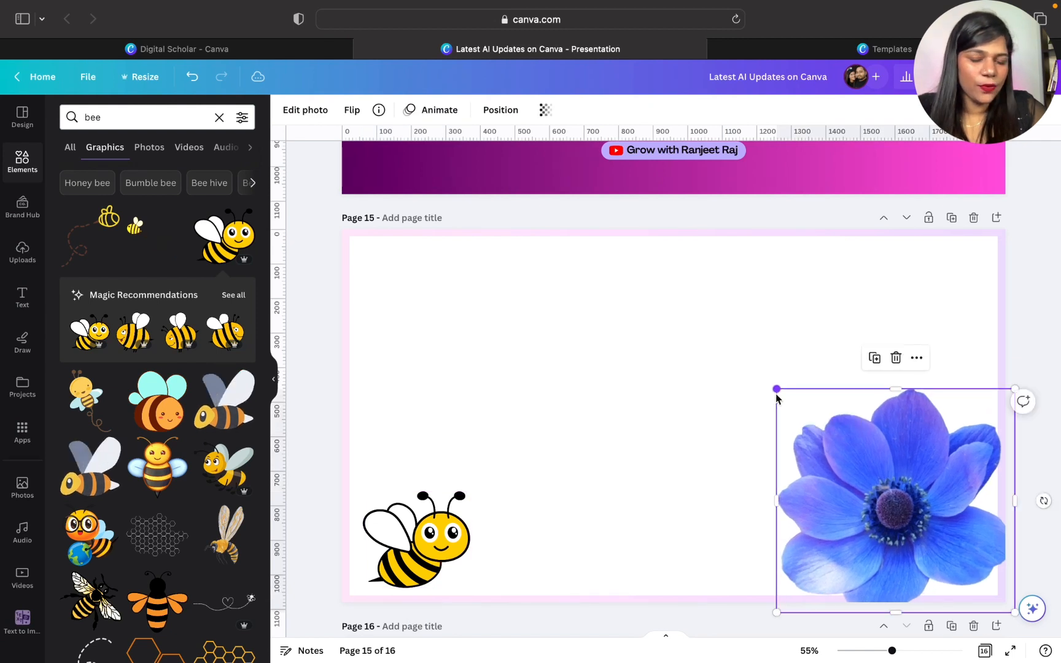
# - Create a custom animation for the bee, drawing a path of three rising arcs that ends at the blue flower's centre
pyautogui.click(411, 506)
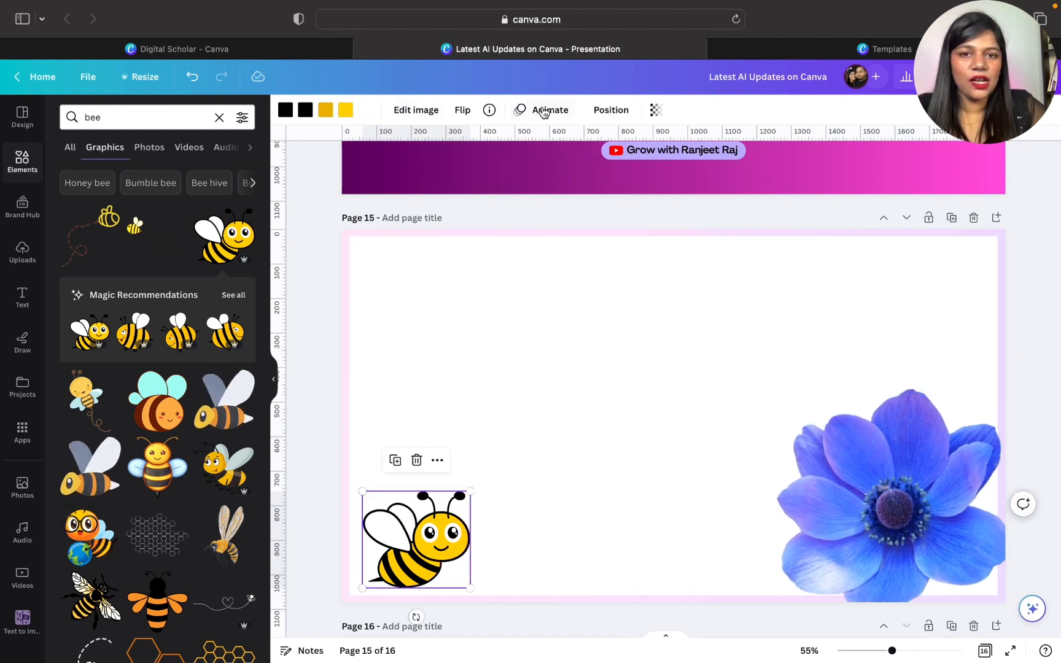
pyautogui.click(544, 110)
pyautogui.click(90, 176)
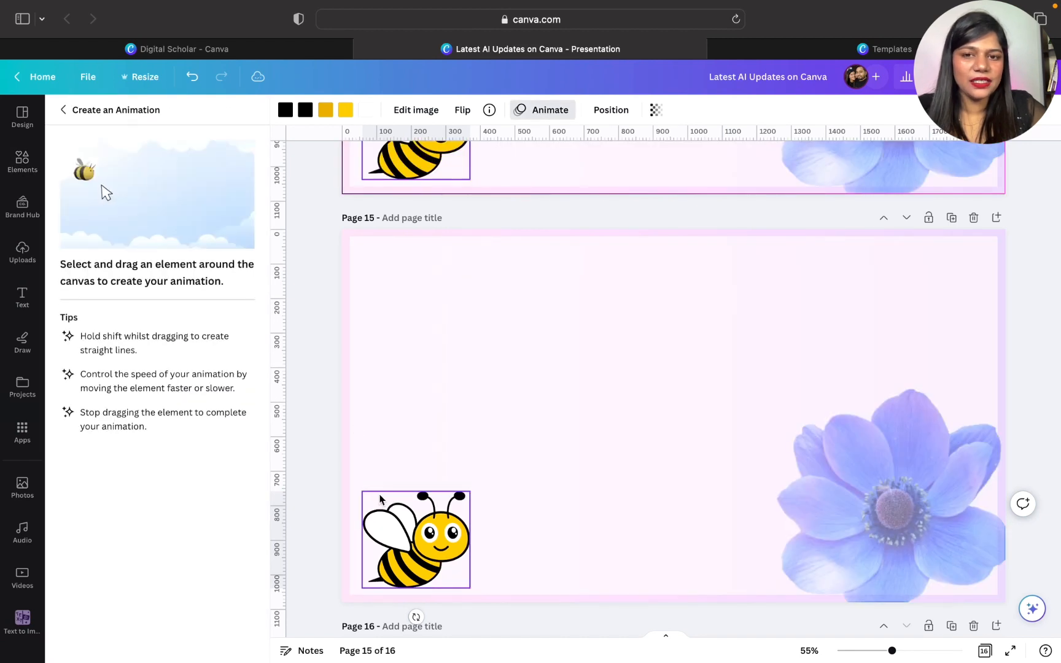
pyautogui.moveTo(419, 515)
pyautogui.mouseDown()
pyautogui.moveTo(401, 445)
pyautogui.moveTo(439, 414)
pyautogui.moveTo(525, 452)
pyautogui.moveTo(544, 514)
pyautogui.moveTo(521, 392)
pyautogui.moveTo(598, 366)
pyautogui.moveTo(621, 388)
pyautogui.moveTo(658, 496)
pyautogui.moveTo(621, 401)
pyautogui.moveTo(654, 299)
pyautogui.moveTo(776, 335)
pyautogui.moveTo(892, 471)
pyautogui.mouseUp()
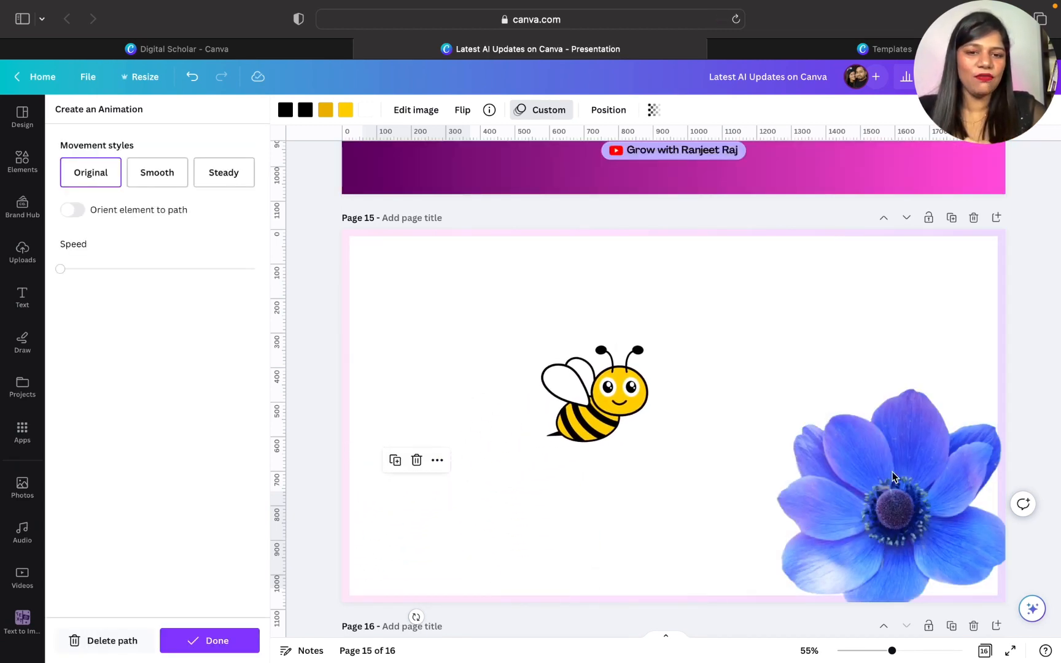
# - Apply the Smooth movement style to the bee's path, try orienting the bee to the path, turn that off and finish the animation
pyautogui.click(164, 170)
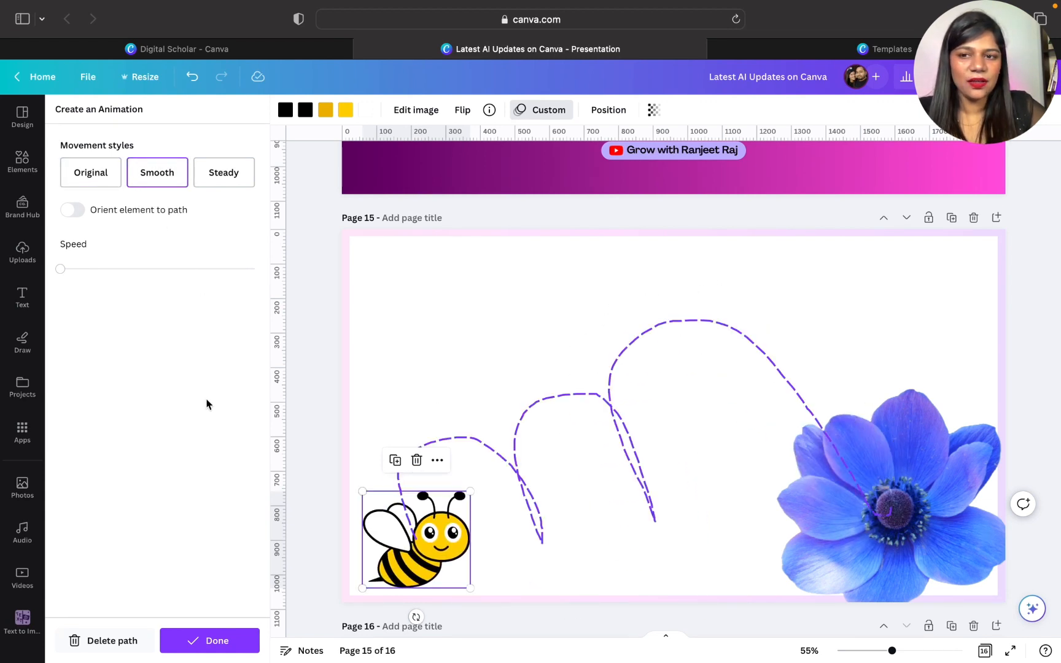
pyautogui.click(72, 210)
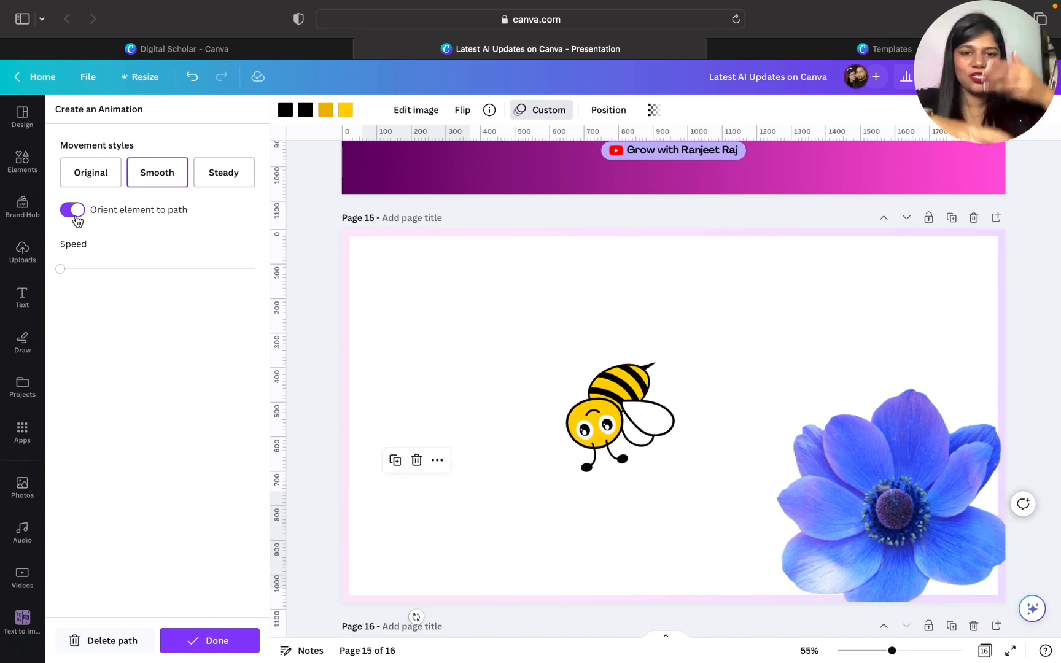
pyautogui.click(73, 211)
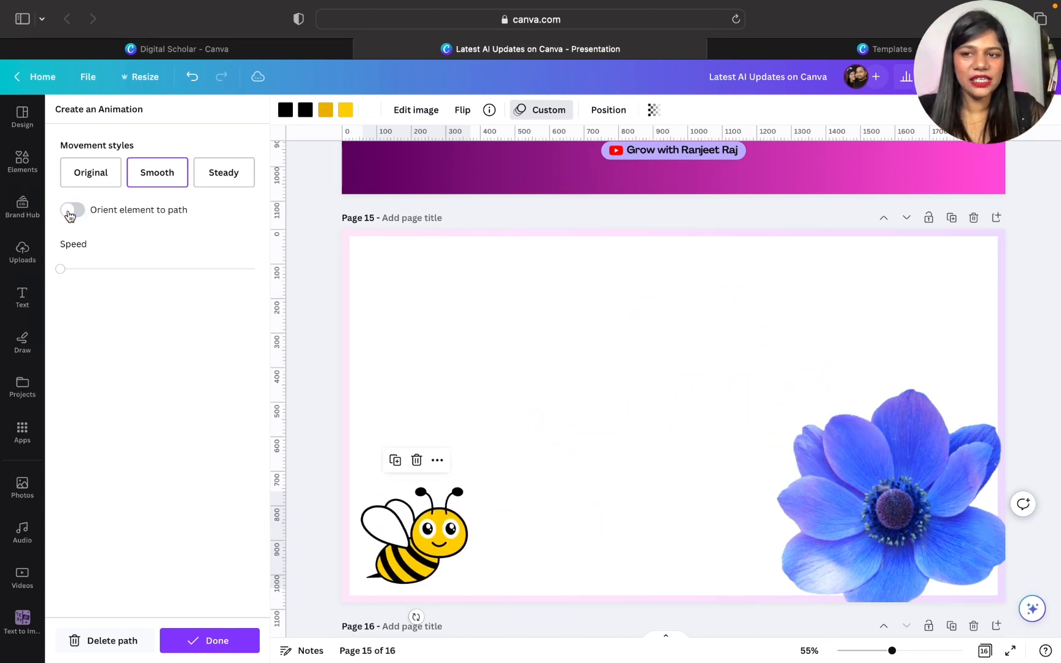
pyautogui.click(209, 643)
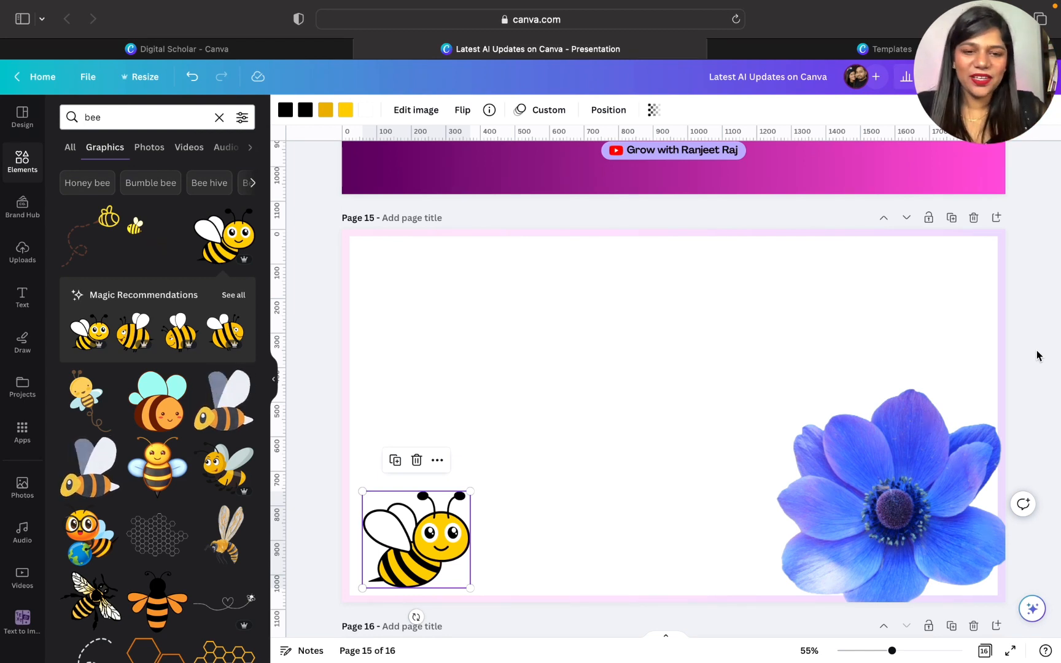
# - Show all pages of the presentation as a thumbnail grid
pyautogui.scroll(-2, 1037, 356)
pyautogui.scroll(3, 1037, 355)
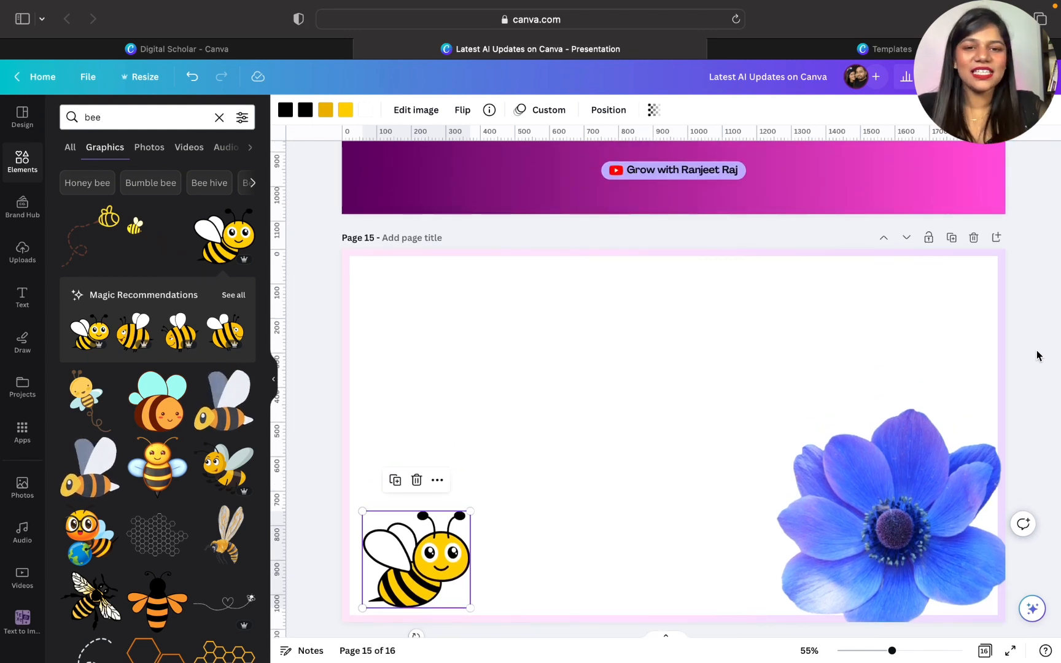
pyautogui.scroll(5, 1036, 355)
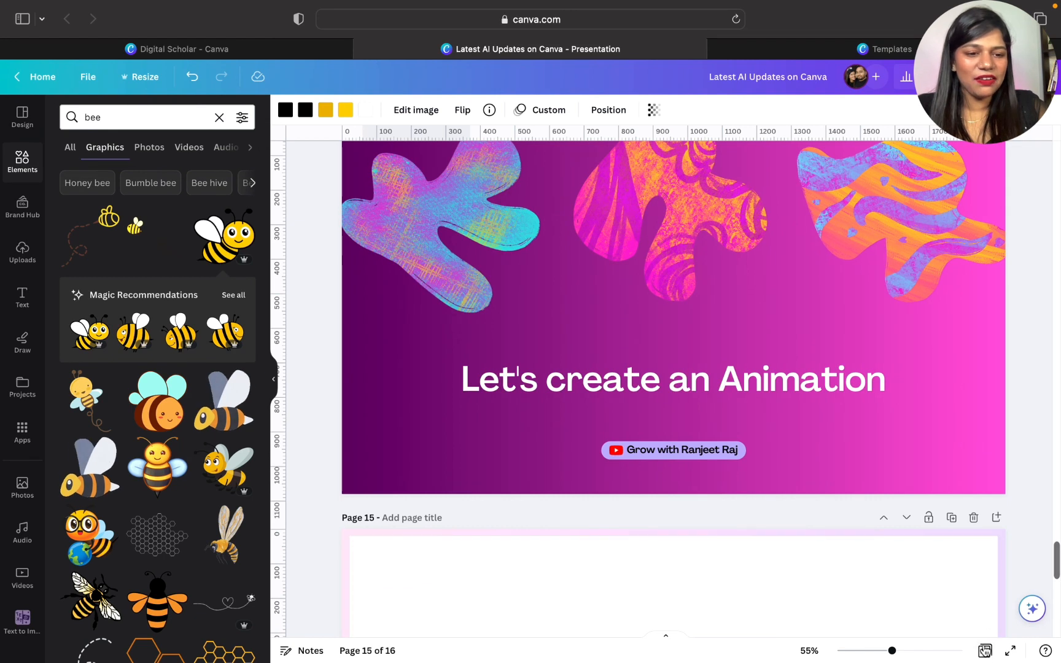
pyautogui.click(985, 650)
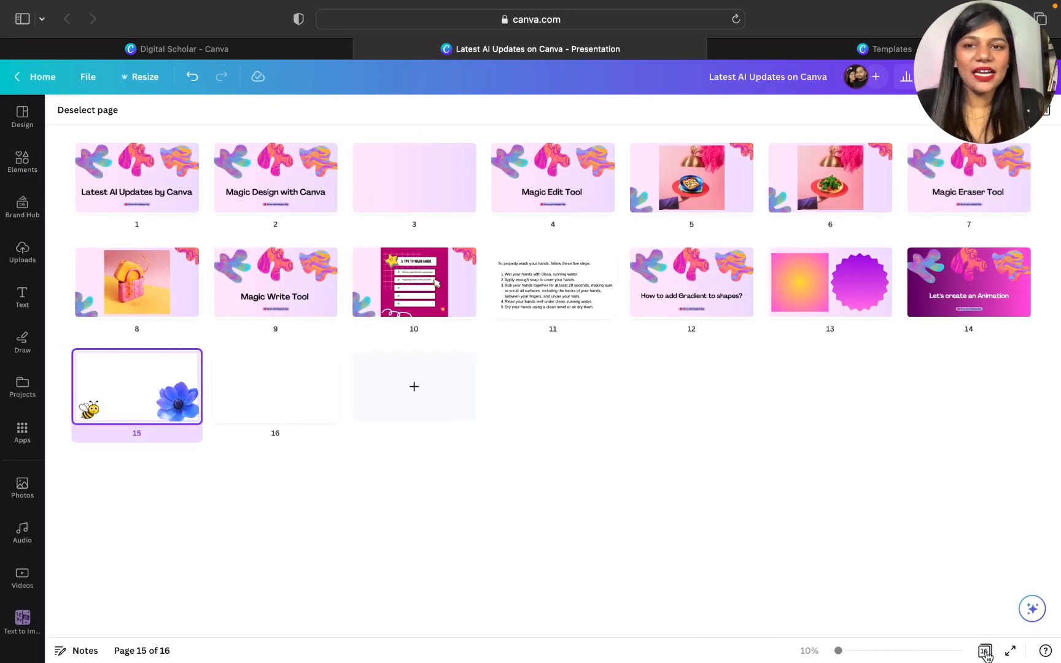